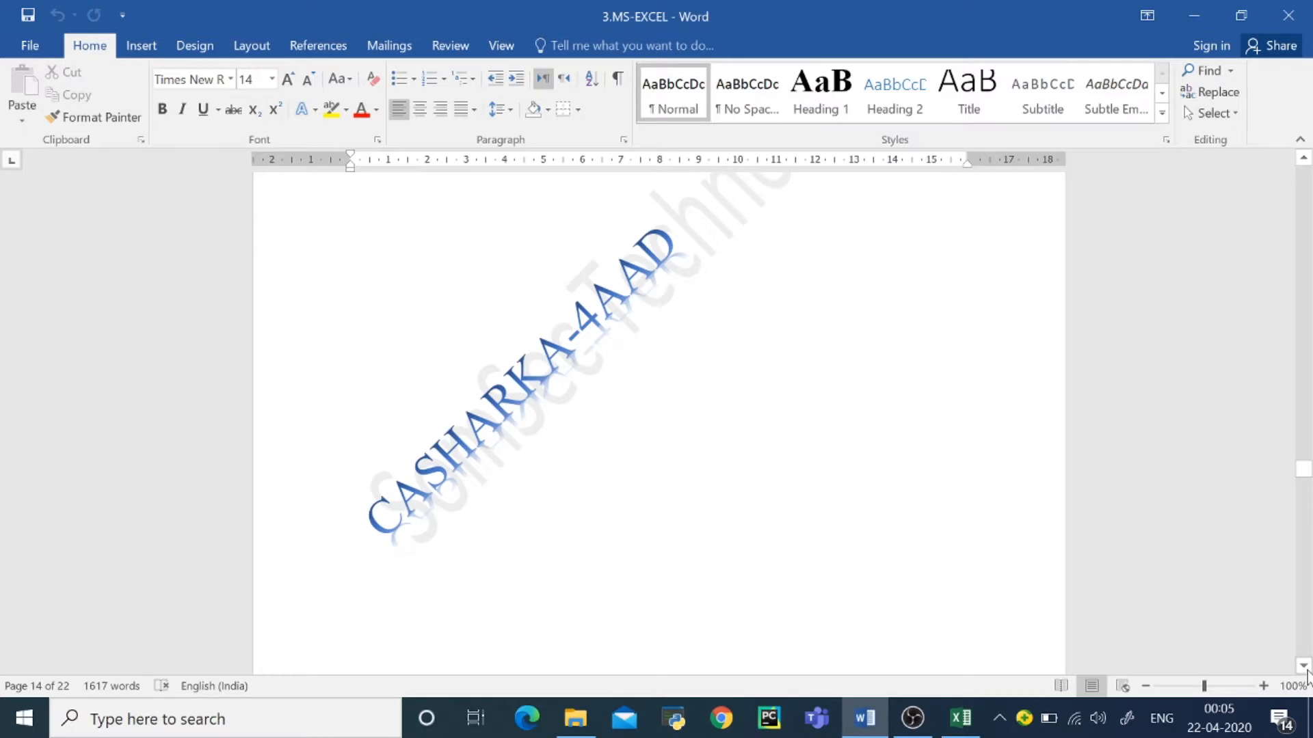
Step: Look through the Sales Book and Sales Reports tables on pages 15 and 16 of the lesson document
{"action": "scroll", "coordinate": [1306, 675], "scroll_direction": "down", "scroll_amount": 13}
{"action": "scroll", "coordinate": [1306, 675], "scroll_direction": "down", "scroll_amount": 2}
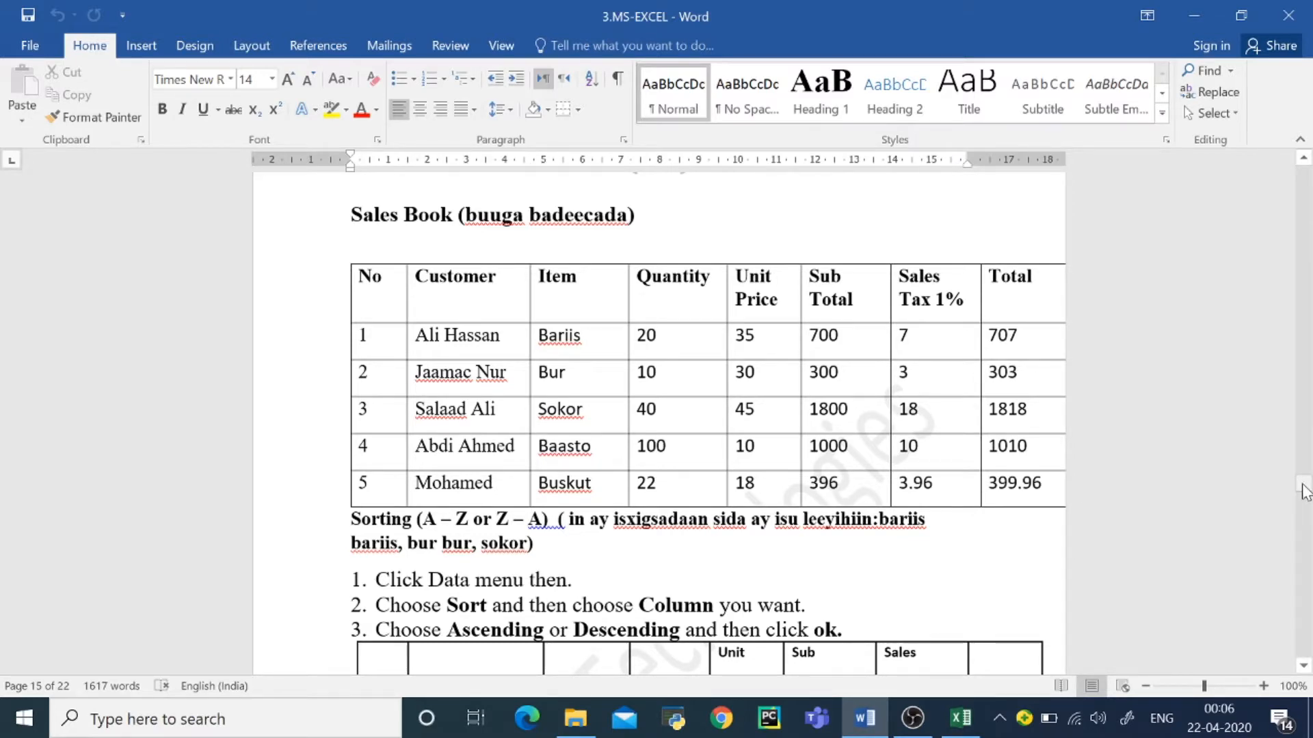
{"action": "left_click_drag", "start_coordinate": [1304, 492], "coordinate": [1302, 528]}
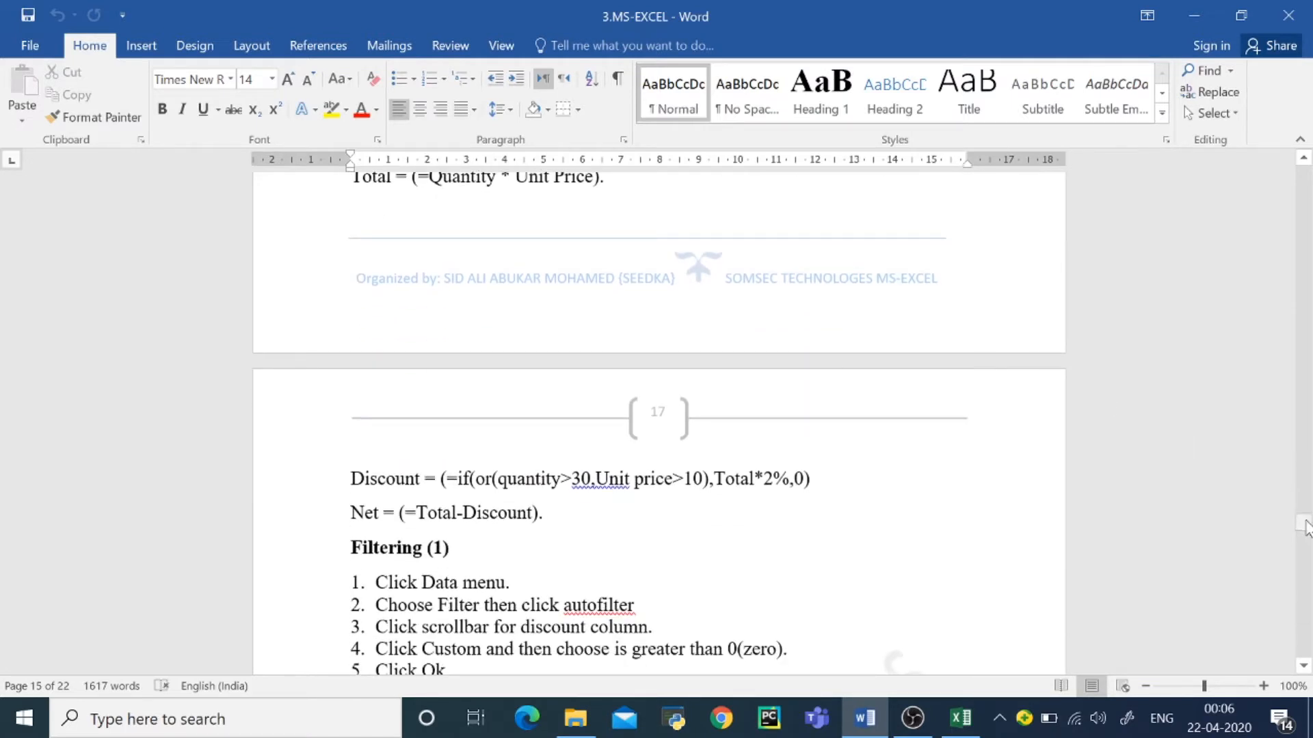
{"action": "left_click_drag", "start_coordinate": [1306, 527], "coordinate": [1304, 520]}
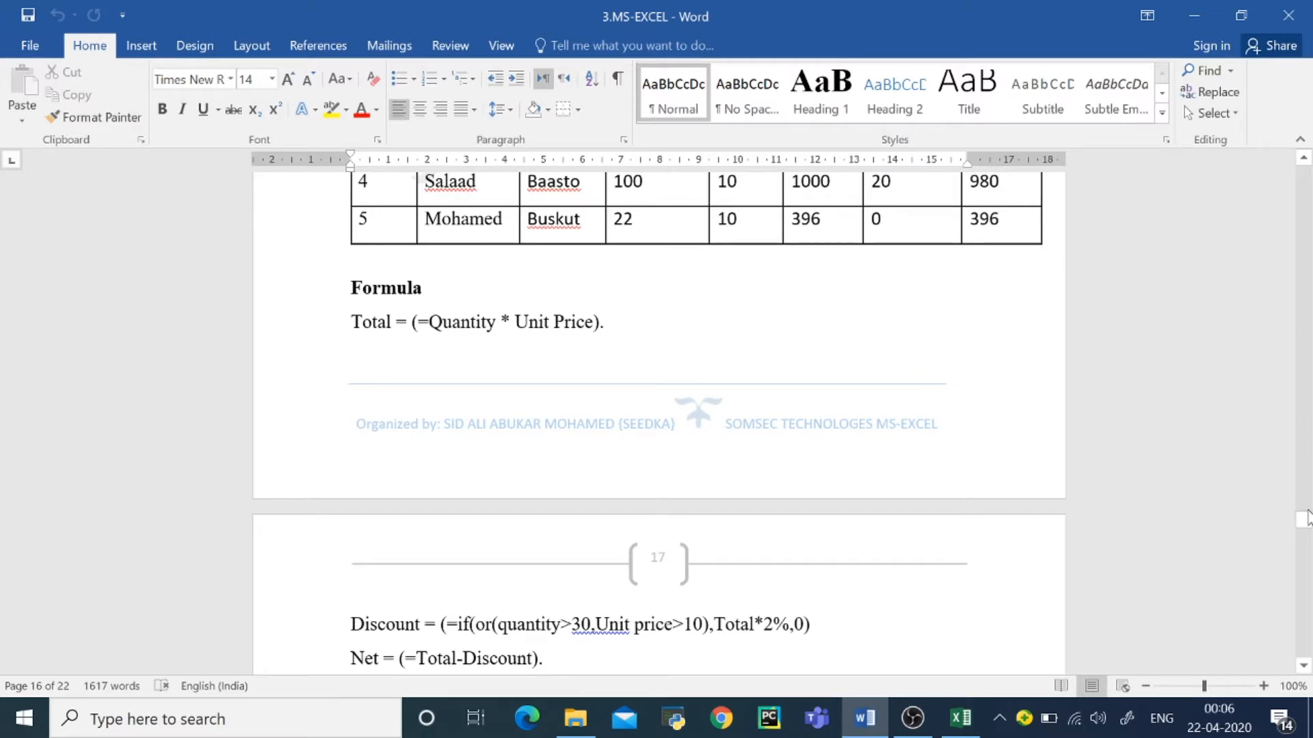
{"action": "left_click_drag", "start_coordinate": [1305, 519], "coordinate": [1305, 489]}
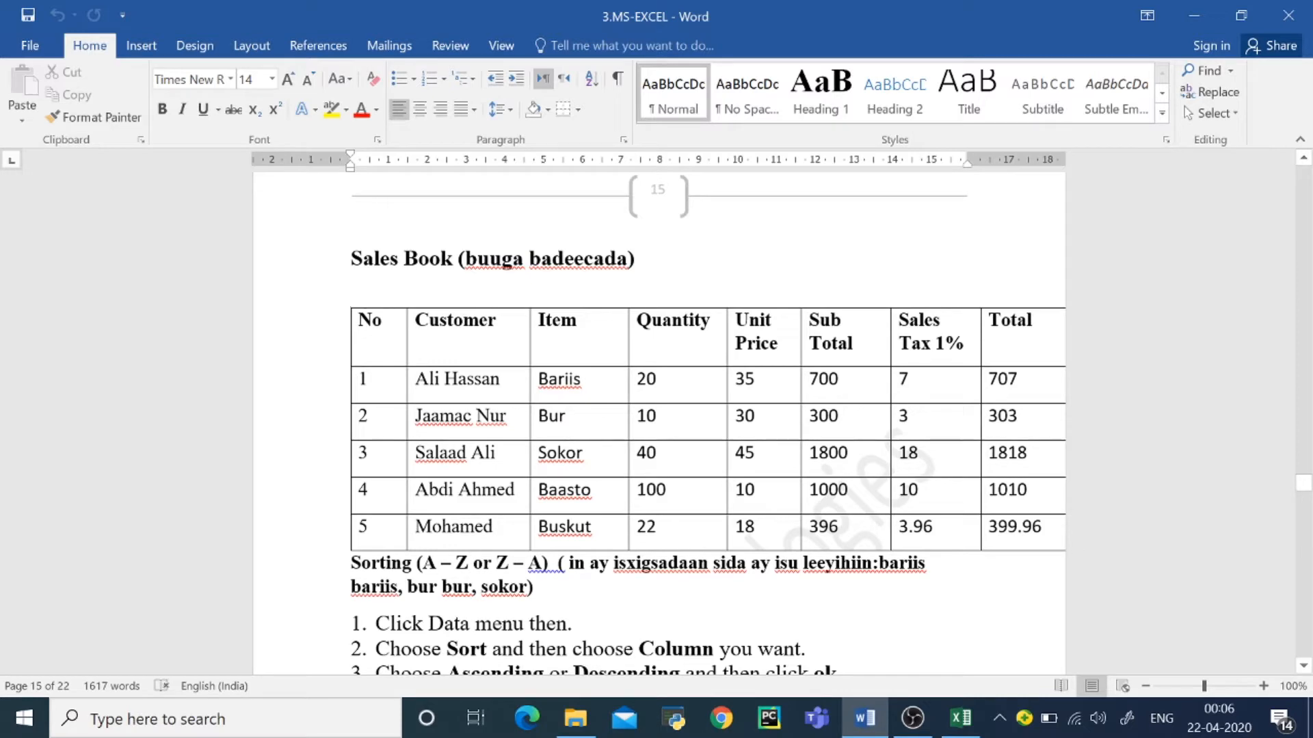
{"action": "left_click_drag", "start_coordinate": [1302, 485], "coordinate": [1294, 521]}
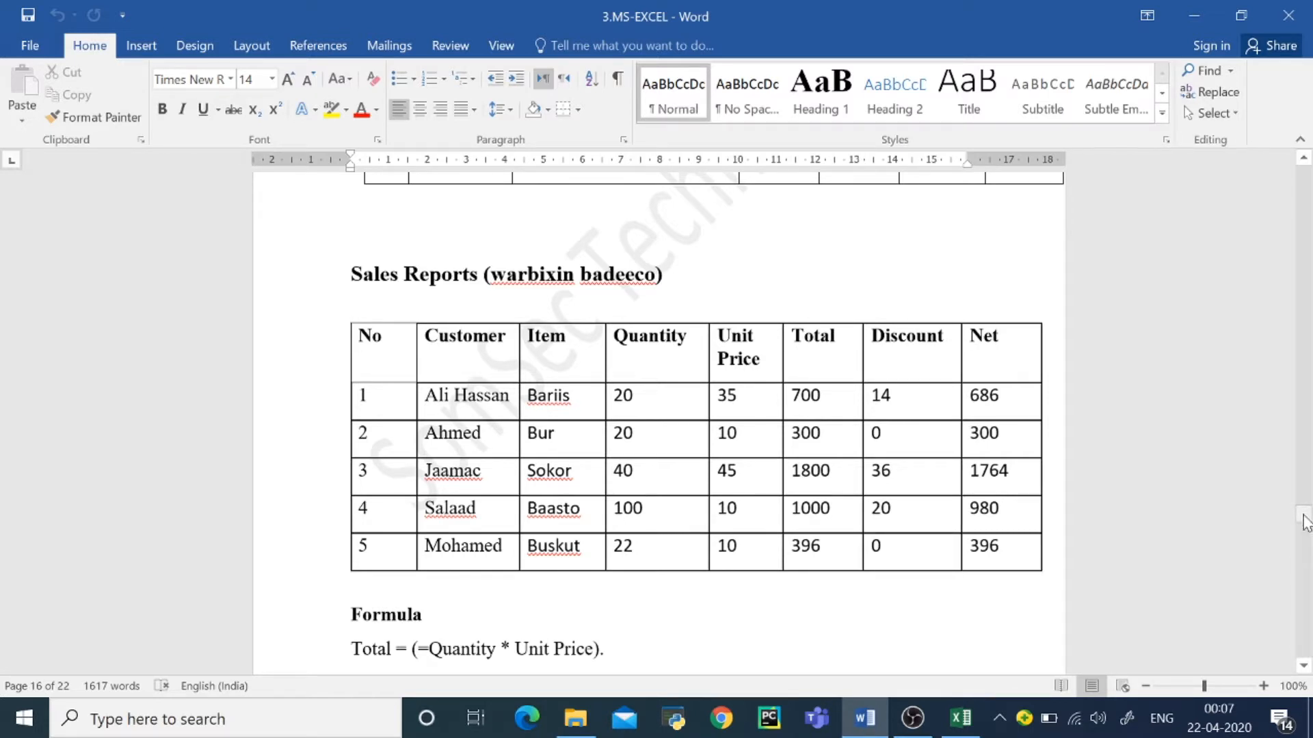
Step: Read the Total, Discount and Net formulas below the Sales Reports table and the Filtering (1) instructions on page 17
{"action": "left_click", "coordinate": [1304, 665]}
{"action": "left_click", "coordinate": [1305, 665]}
{"action": "left_click", "coordinate": [1305, 666]}
{"action": "left_click", "coordinate": [1305, 666]}
{"action": "left_click", "coordinate": [1304, 666]}
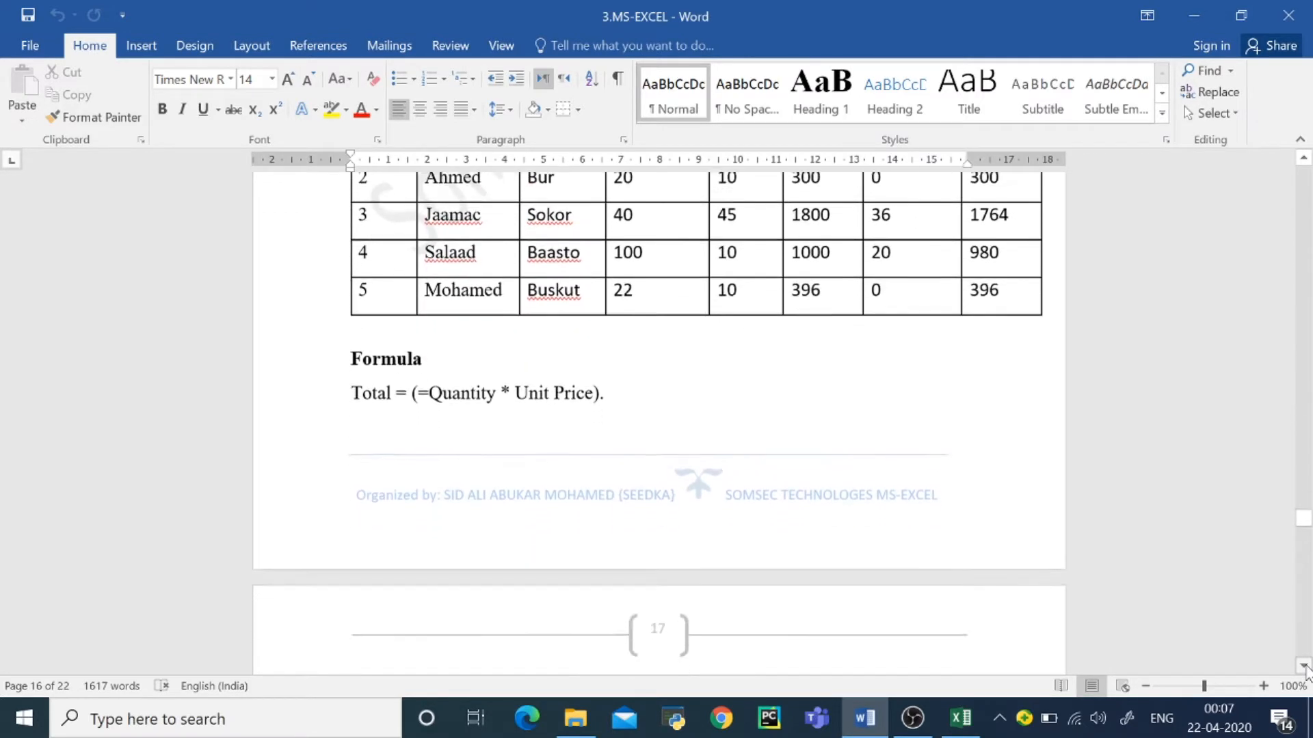
{"action": "left_click", "coordinate": [1304, 666]}
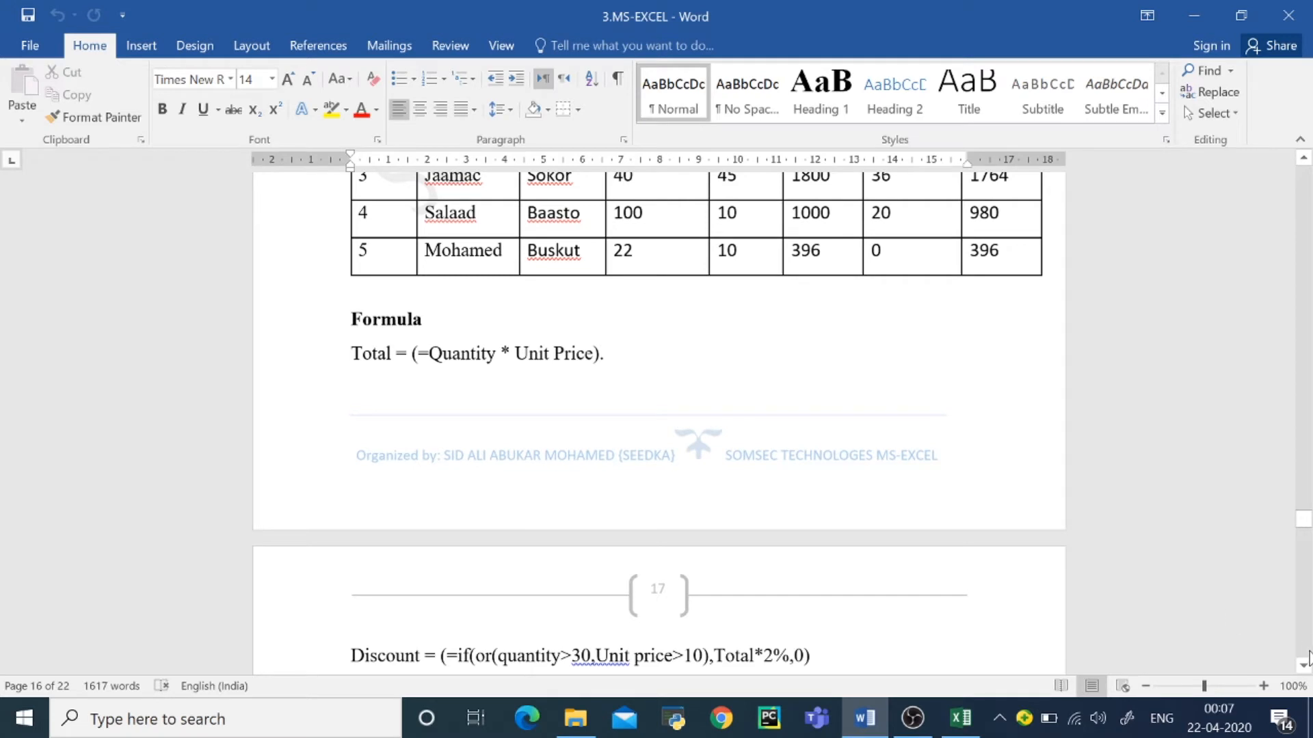
{"action": "left_click", "coordinate": [1305, 666]}
{"action": "left_click", "coordinate": [1305, 666]}
{"action": "left_click", "coordinate": [1304, 666]}
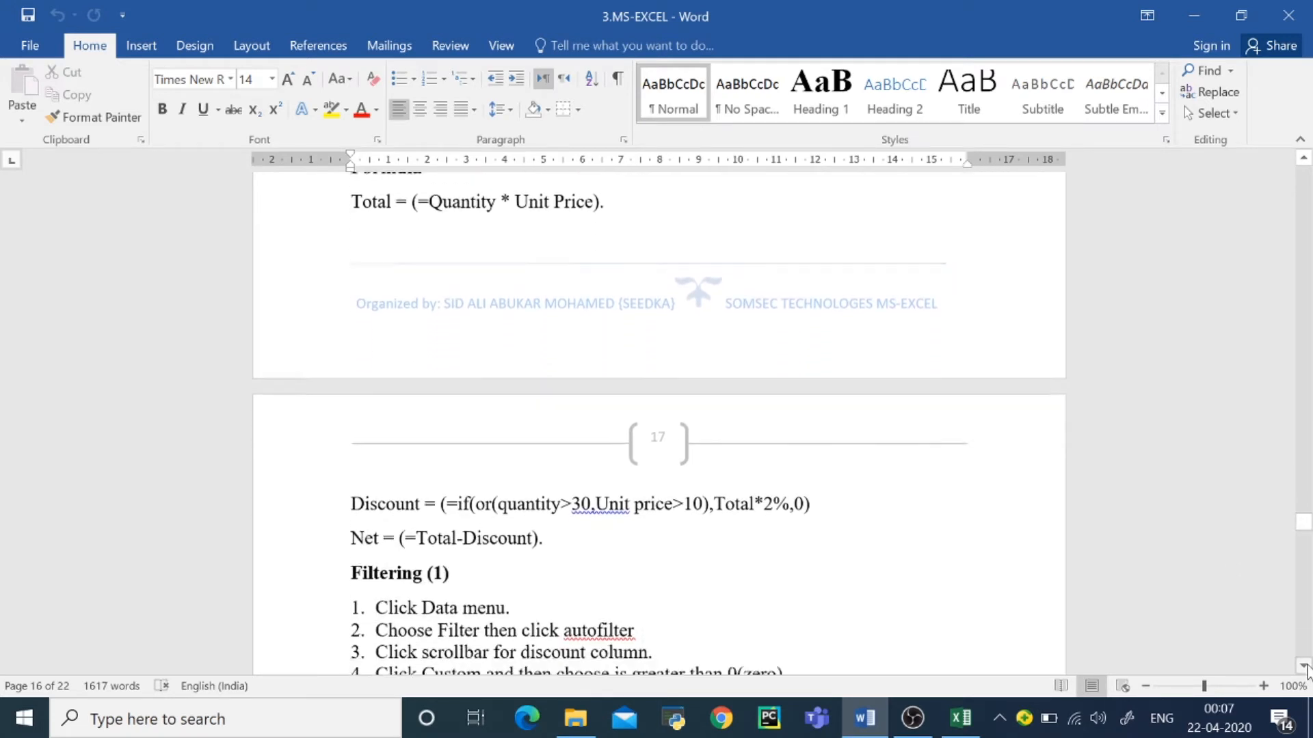
{"action": "left_click", "coordinate": [1304, 666]}
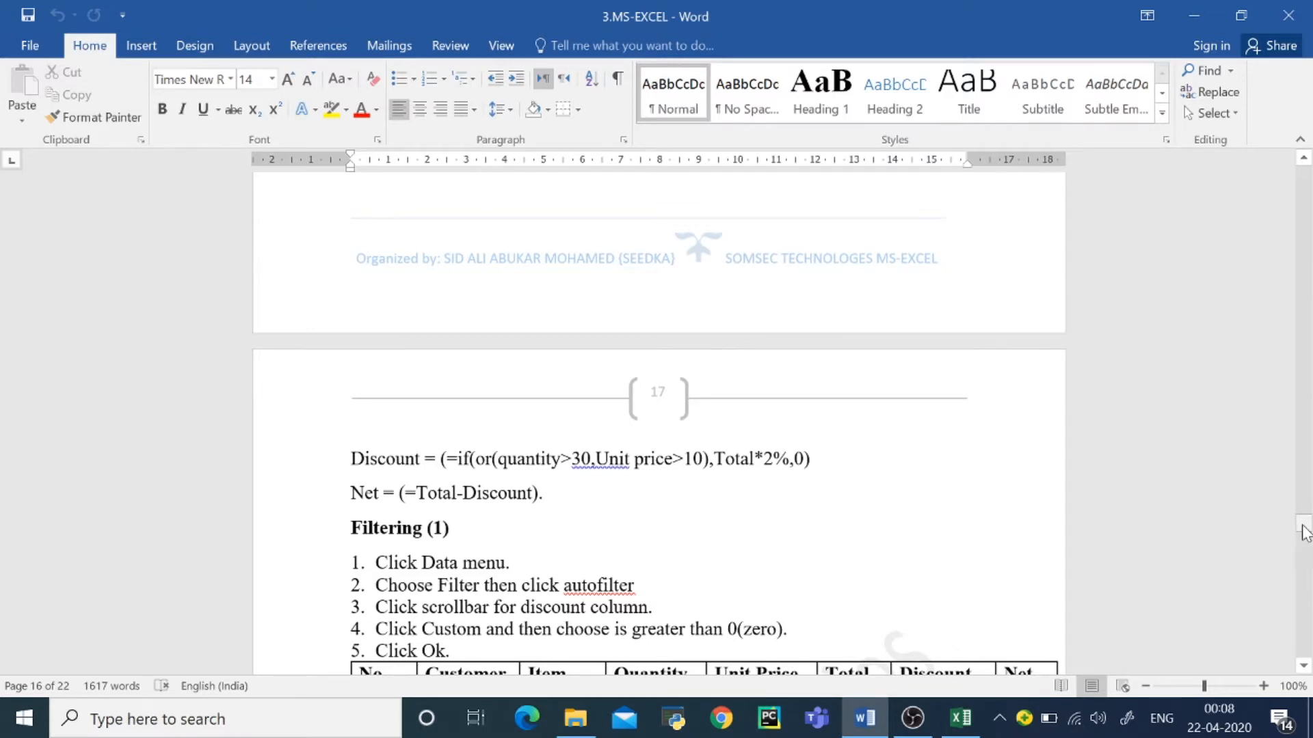
{"action": "left_click_drag", "start_coordinate": [1305, 533], "coordinate": [1306, 538]}
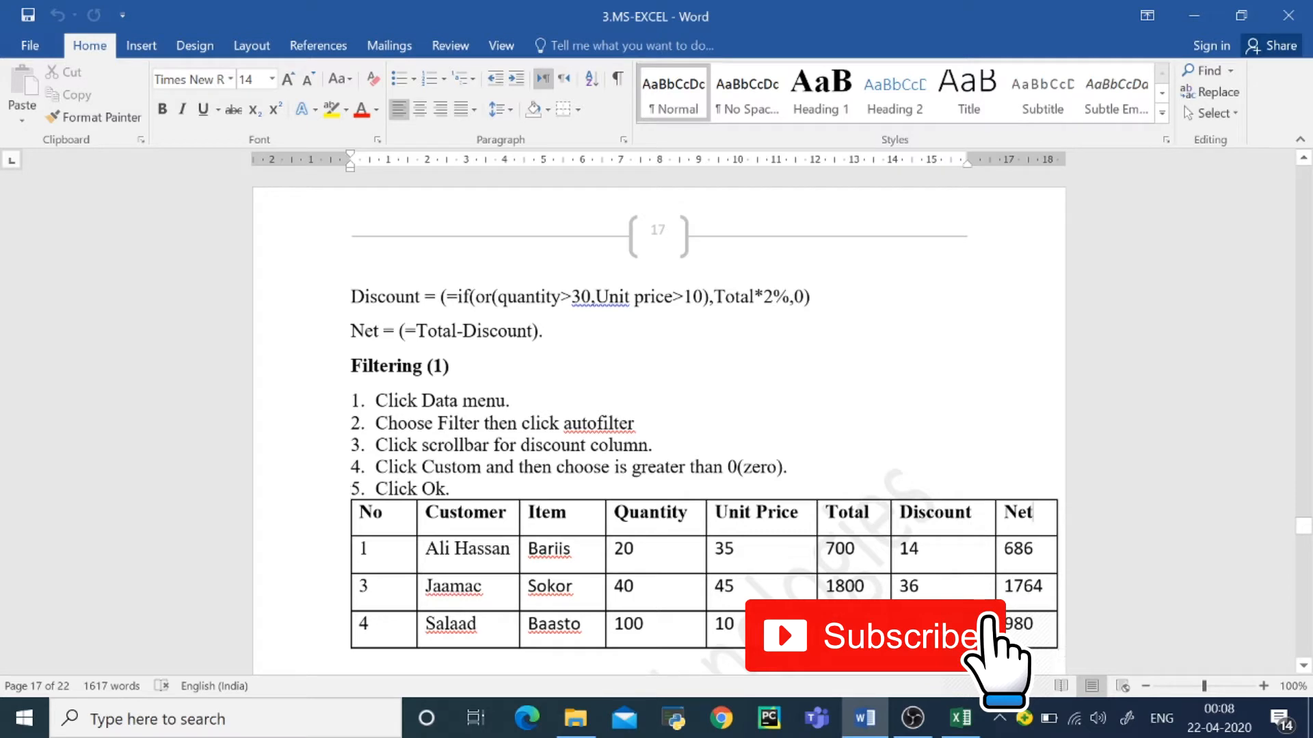
Step: Copy the header row from No to Net of the Filtering (1) table and switch to the Book1 workbook in Excel
{"action": "left_click_drag", "start_coordinate": [1033, 512], "coordinate": [396, 523]}
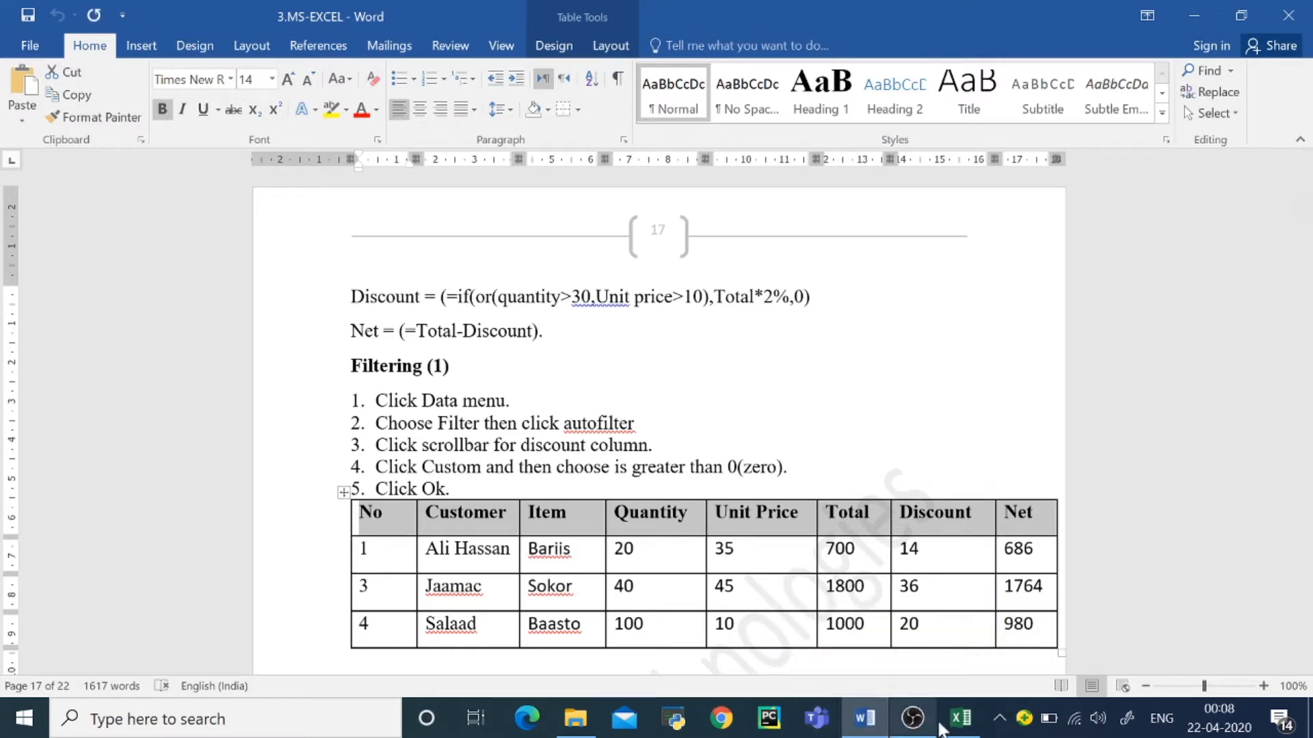
{"action": "mouse_move", "coordinate": [960, 728]}
{"action": "left_click", "coordinate": [970, 657]}
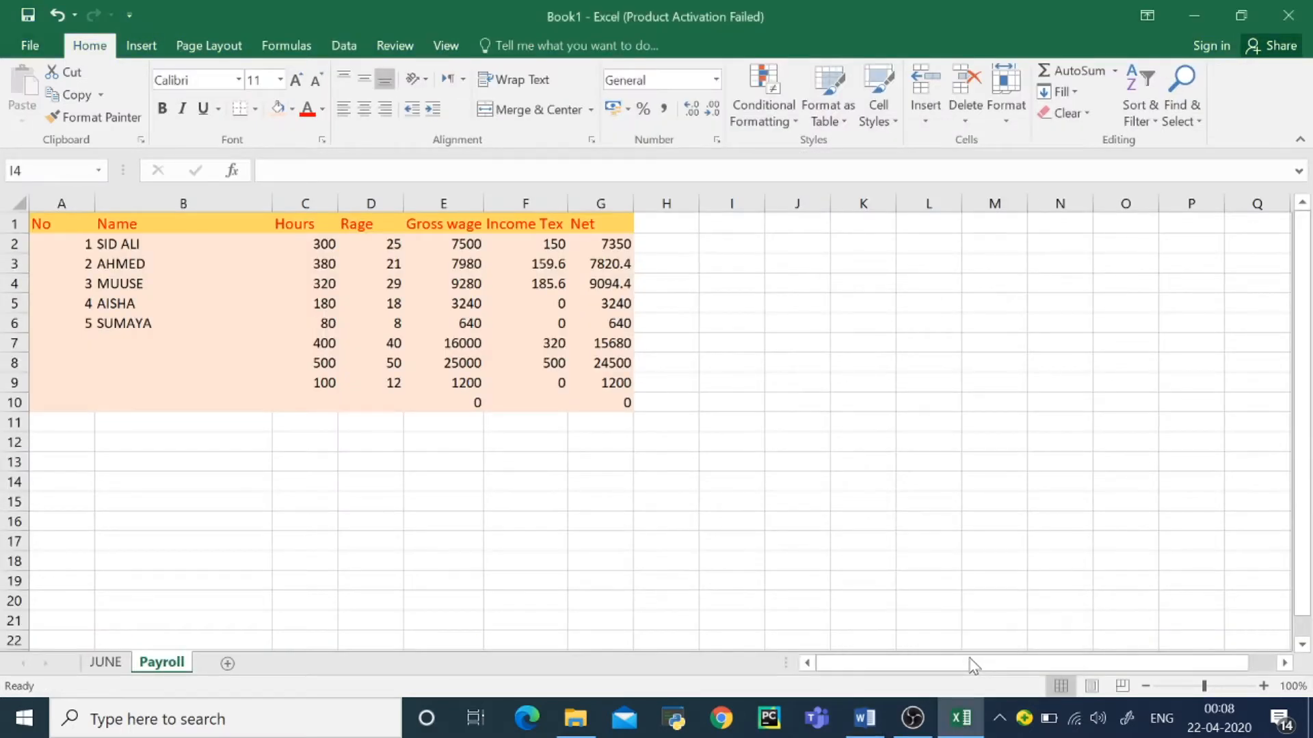
Step: Add a new worksheet after Payroll and rename it "sales report"
{"action": "left_click", "coordinate": [227, 663]}
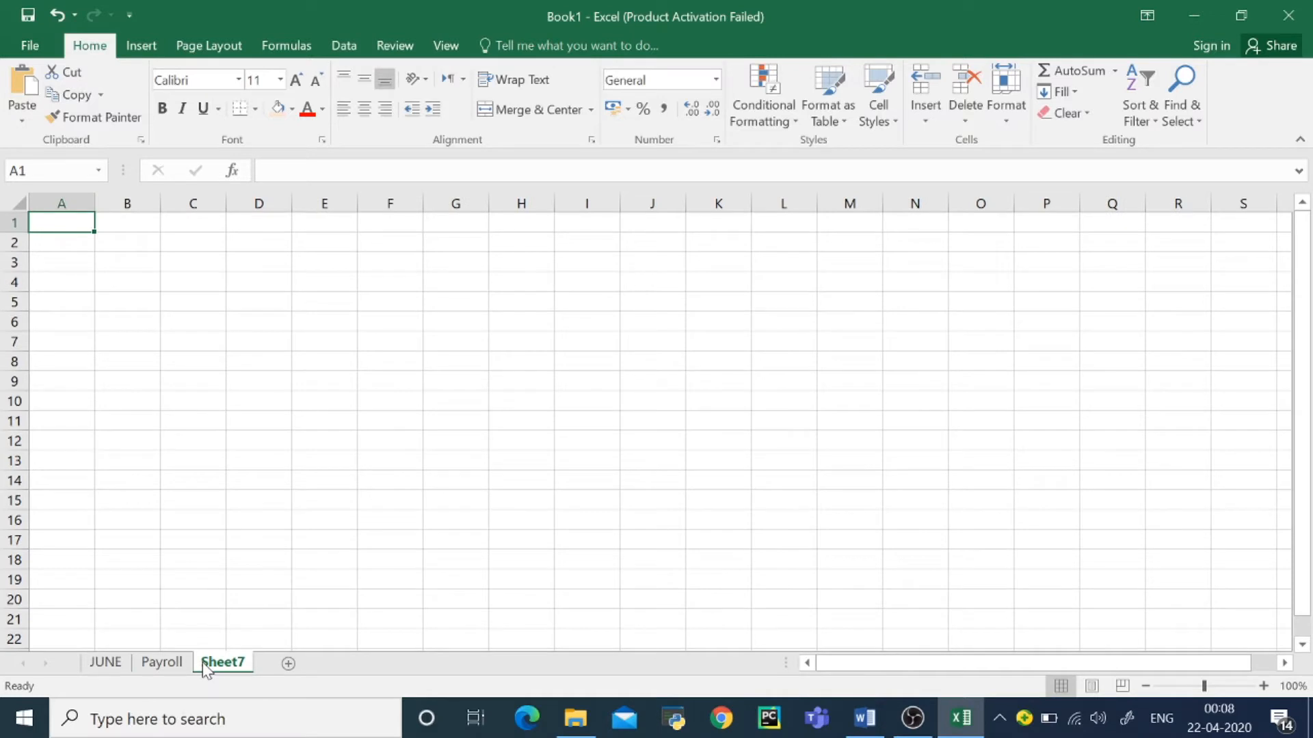
{"action": "right_click", "coordinate": [204, 666]}
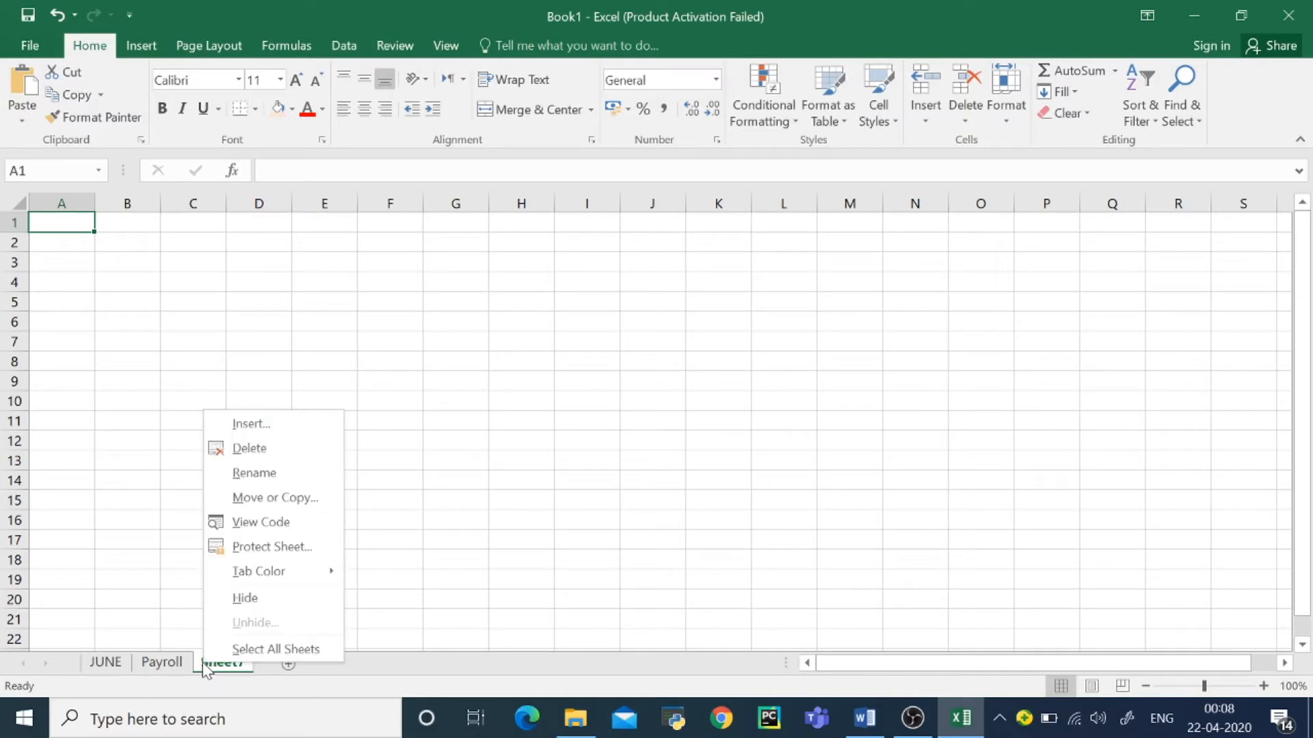
{"action": "left_click", "coordinate": [288, 473]}
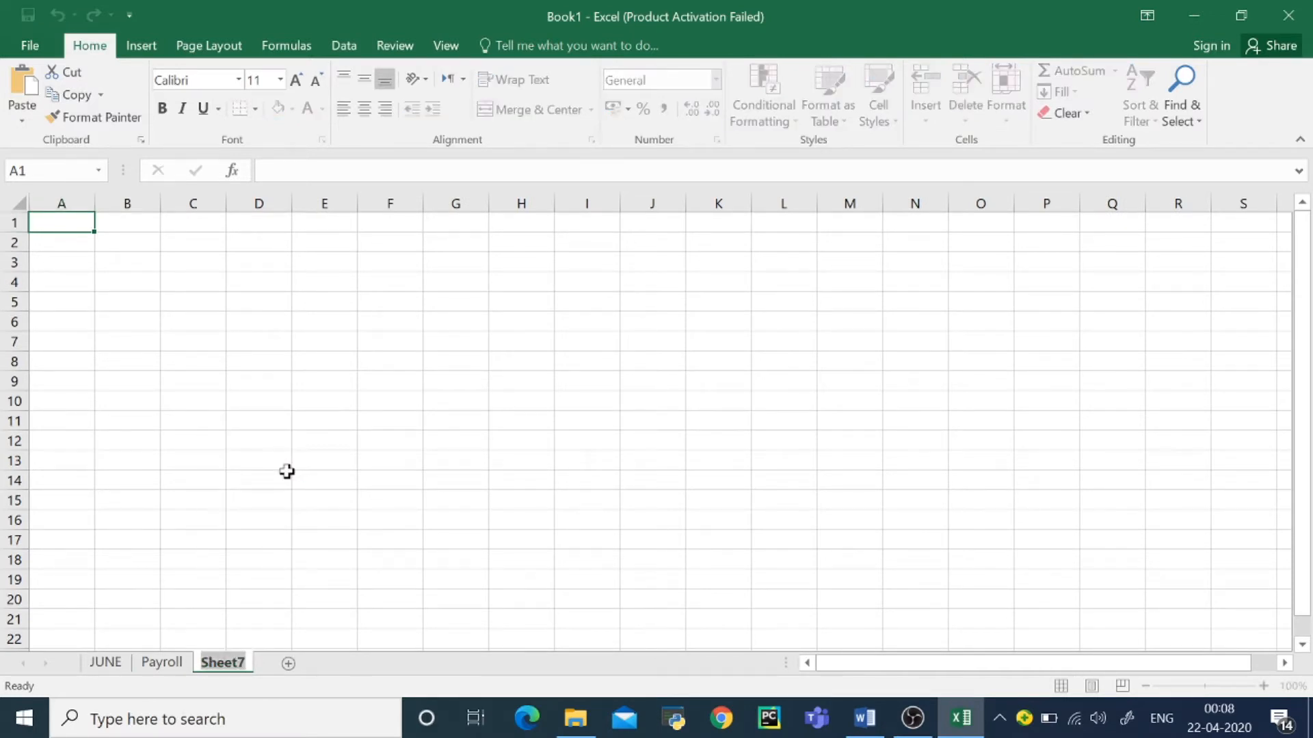
{"action": "type", "text": "sales"}
{"action": "type", "text": "report"}
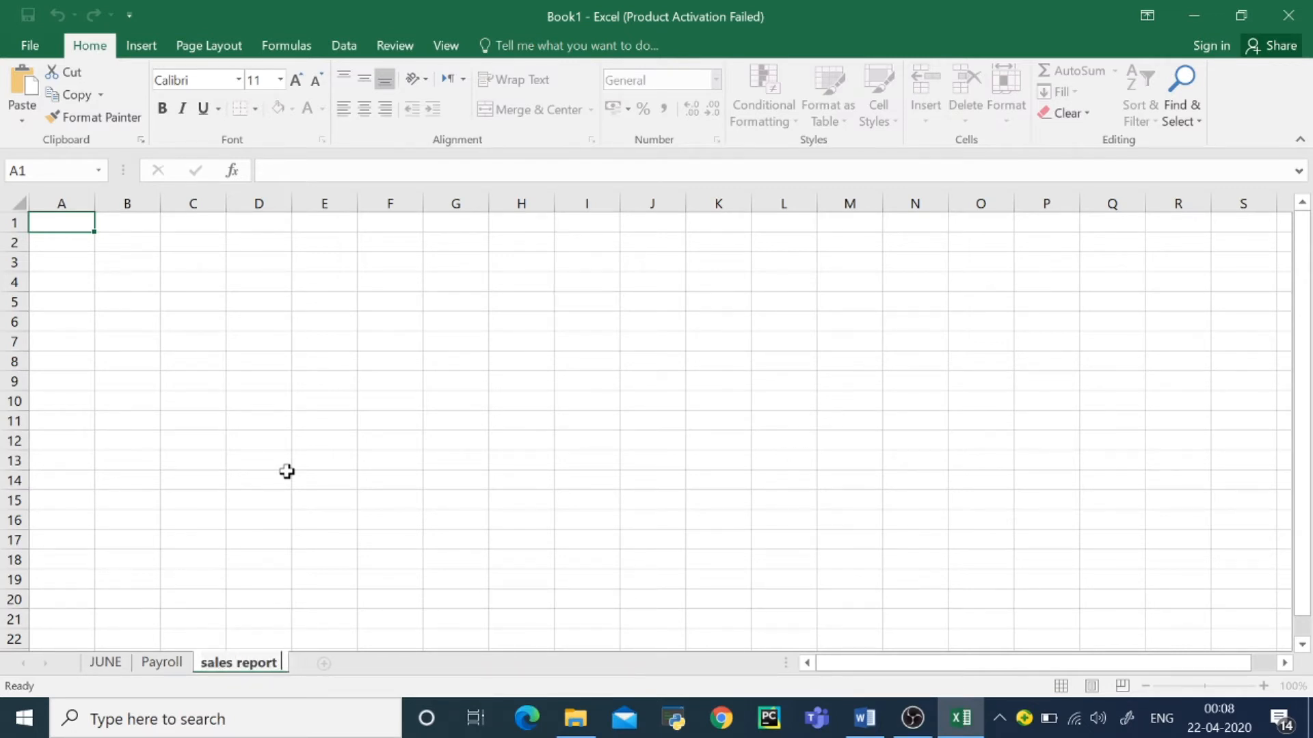
{"action": "key", "text": "Return"}
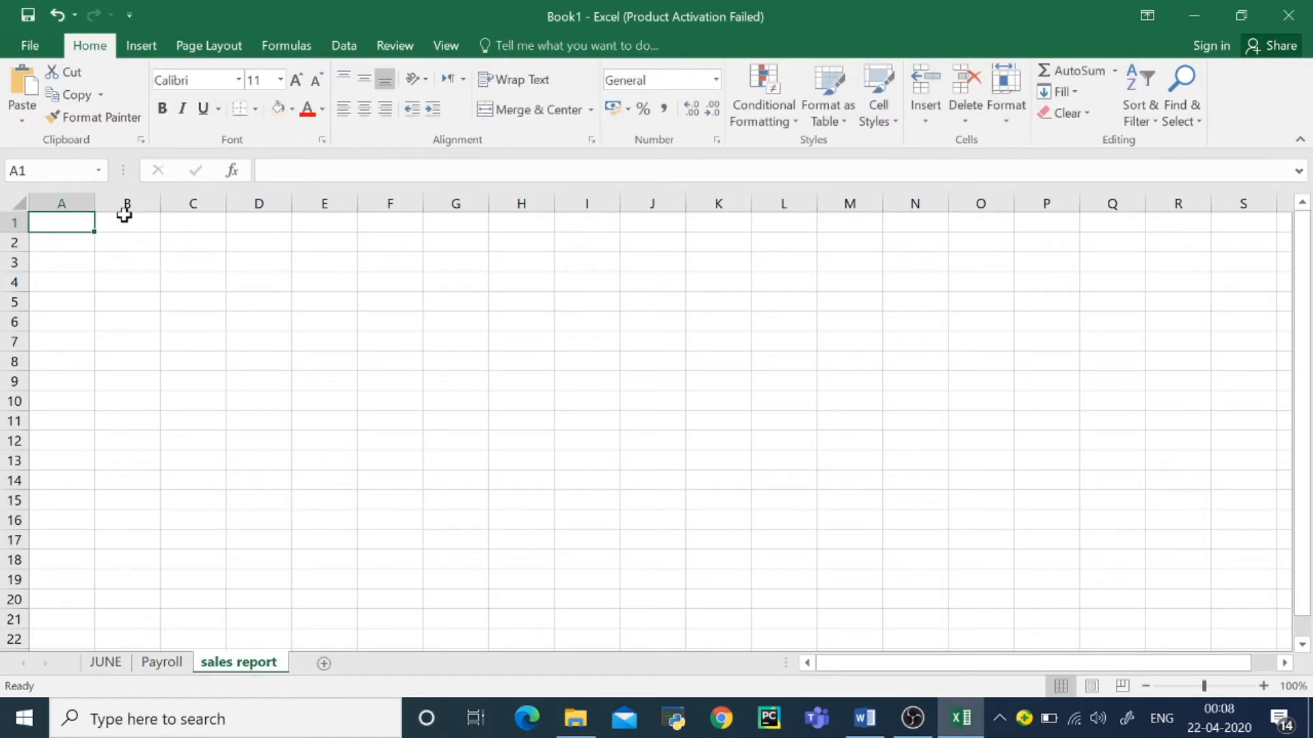
Step: Paste the copied headers into A1:H1 and widen column B until Customer fits on one line
{"action": "left_click_drag", "start_coordinate": [80, 226], "coordinate": [519, 228]}
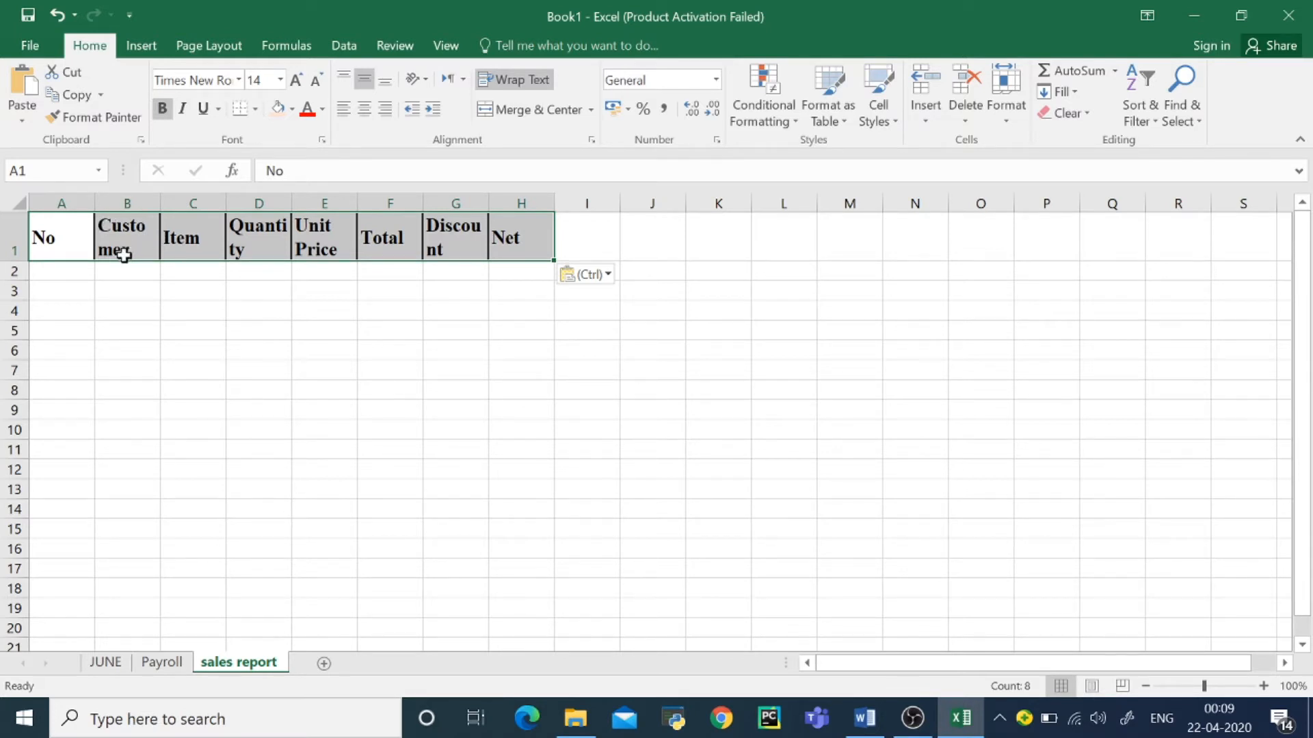
{"action": "left_click", "coordinate": [128, 203]}
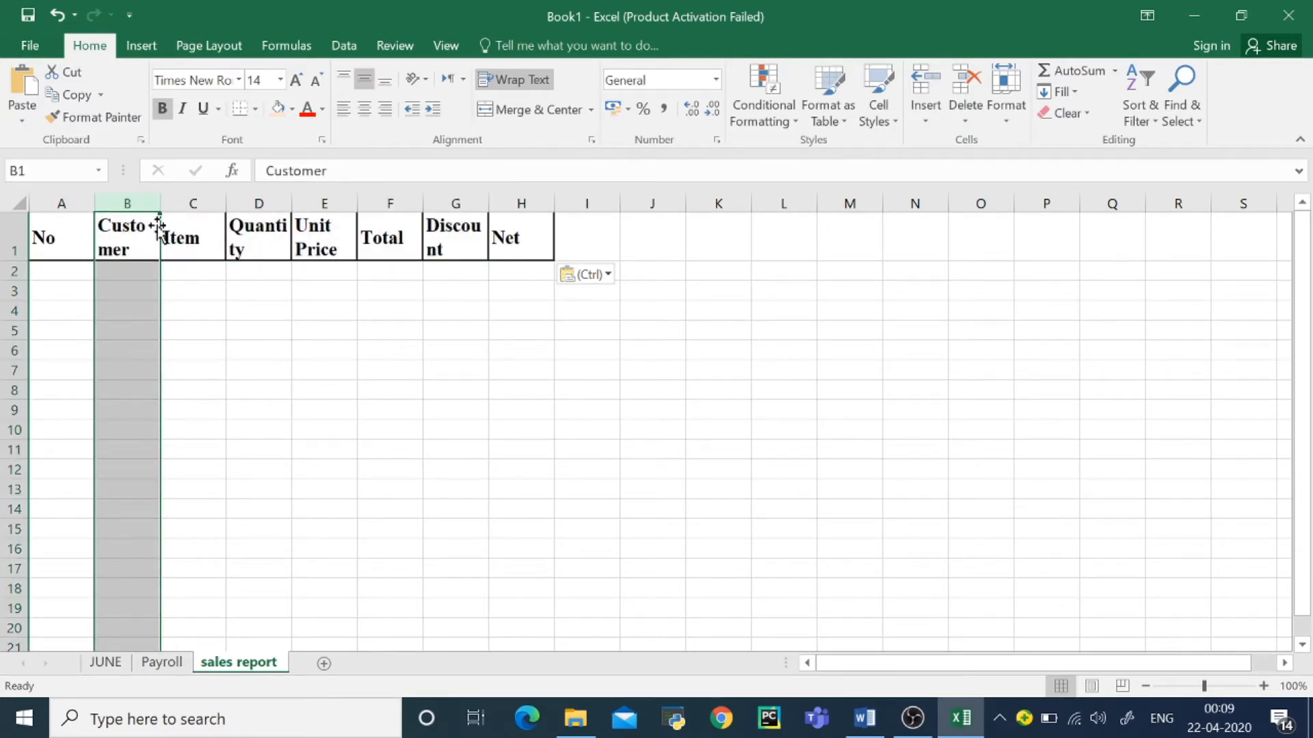
{"action": "double_click", "coordinate": [160, 226]}
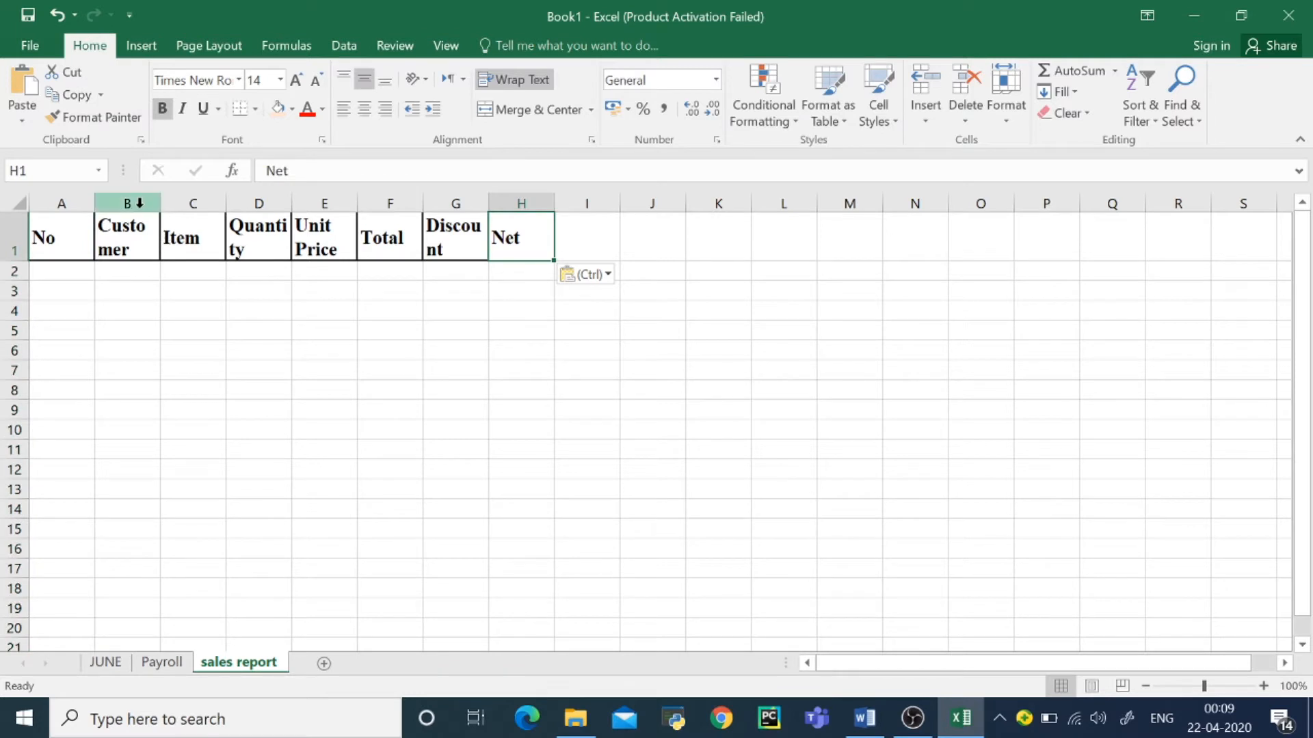
{"action": "left_click", "coordinate": [139, 204]}
{"action": "double_click", "coordinate": [161, 204]}
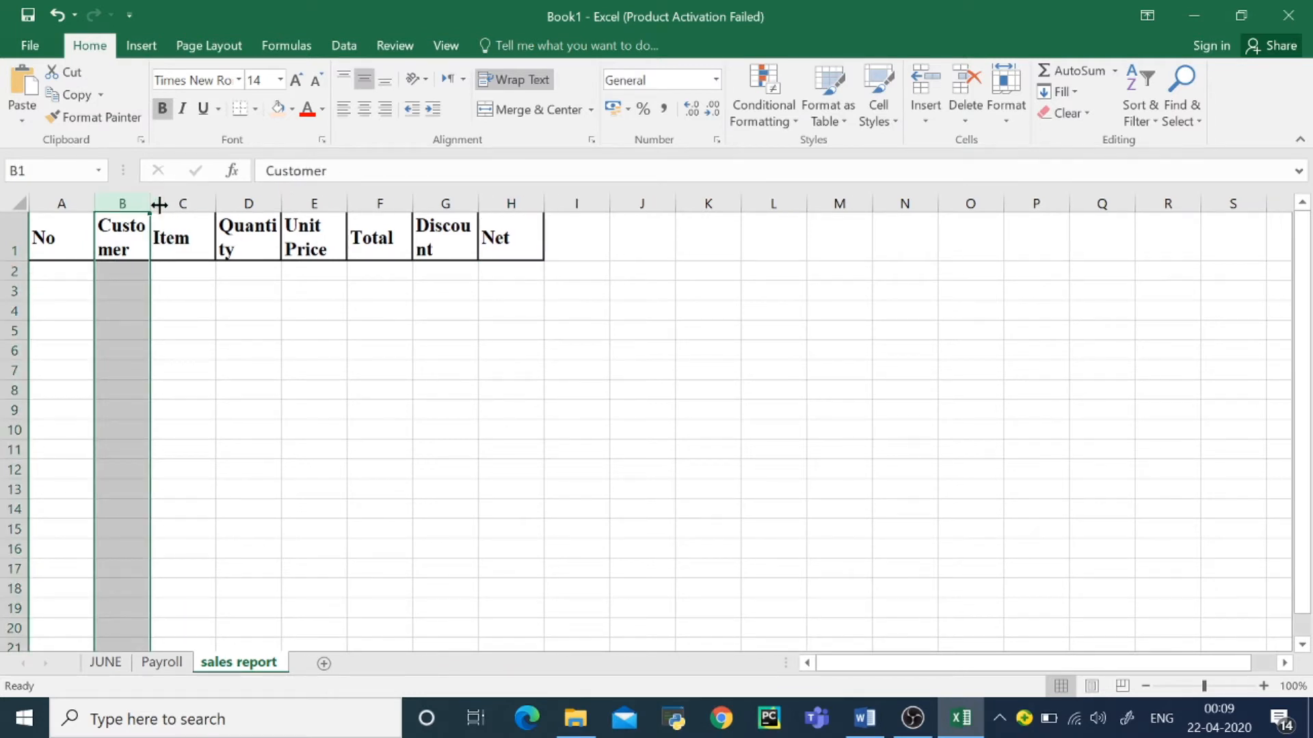
{"action": "left_click", "coordinate": [159, 205]}
{"action": "left_click", "coordinate": [149, 202]}
{"action": "left_click_drag", "start_coordinate": [149, 202], "coordinate": [226, 205]}
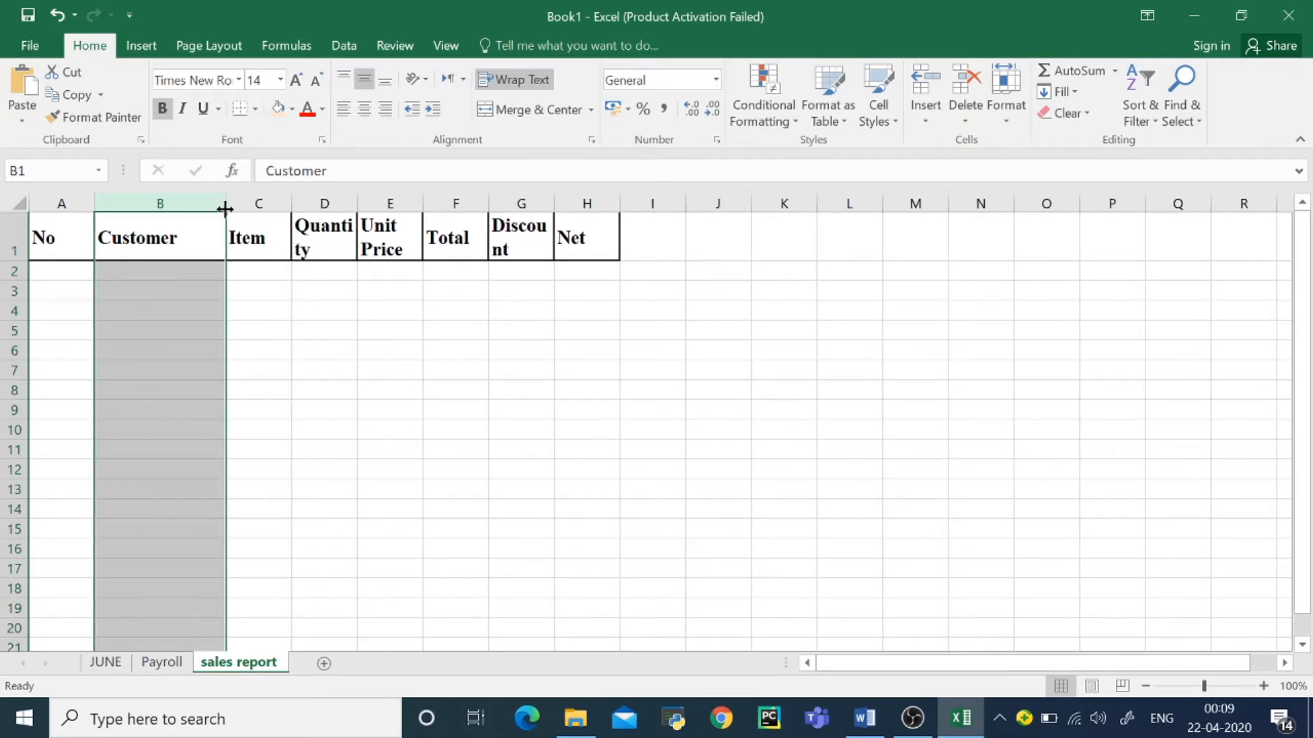
{"action": "left_click", "coordinate": [183, 280]}
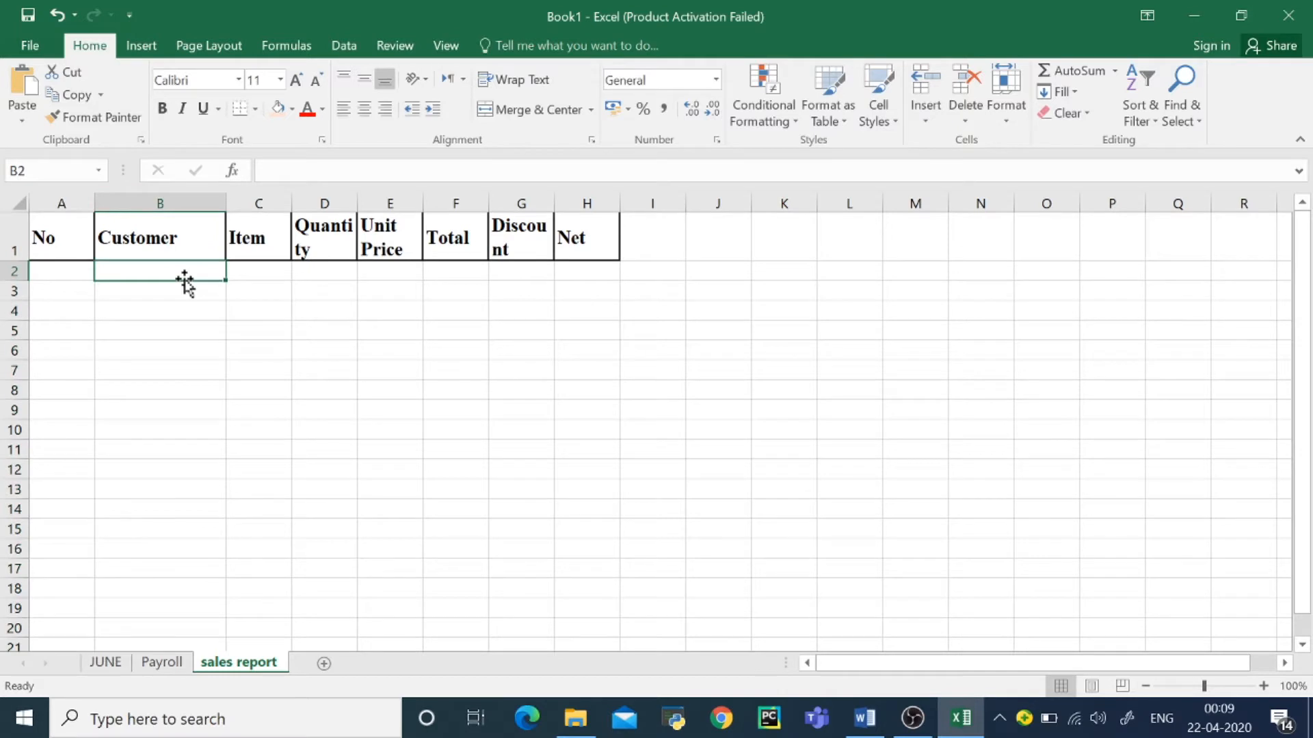
Step: Widen the Item, Quantity, Unit Price and Discount columns so that each header fits on one line
{"action": "left_click", "coordinate": [258, 204]}
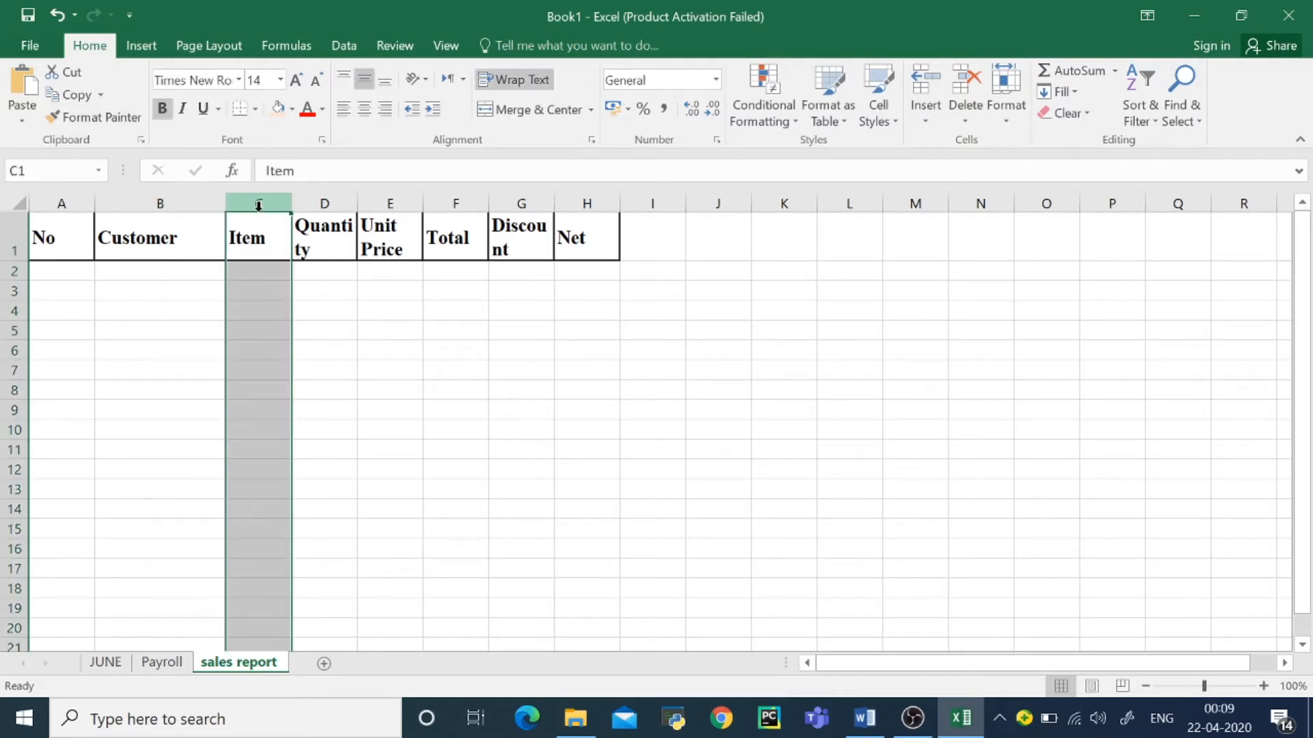
{"action": "left_click", "coordinate": [329, 203]}
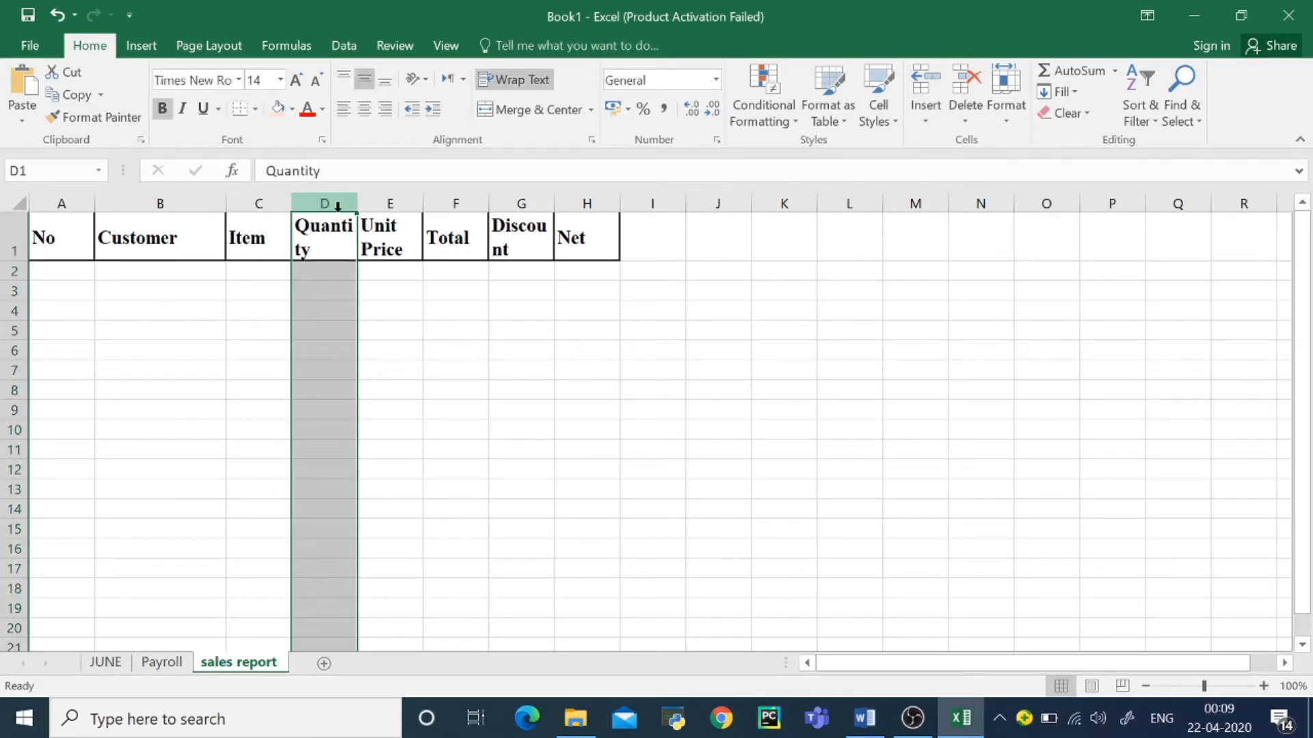
{"action": "left_click", "coordinate": [276, 203]}
{"action": "left_click_drag", "start_coordinate": [292, 204], "coordinate": [345, 205]}
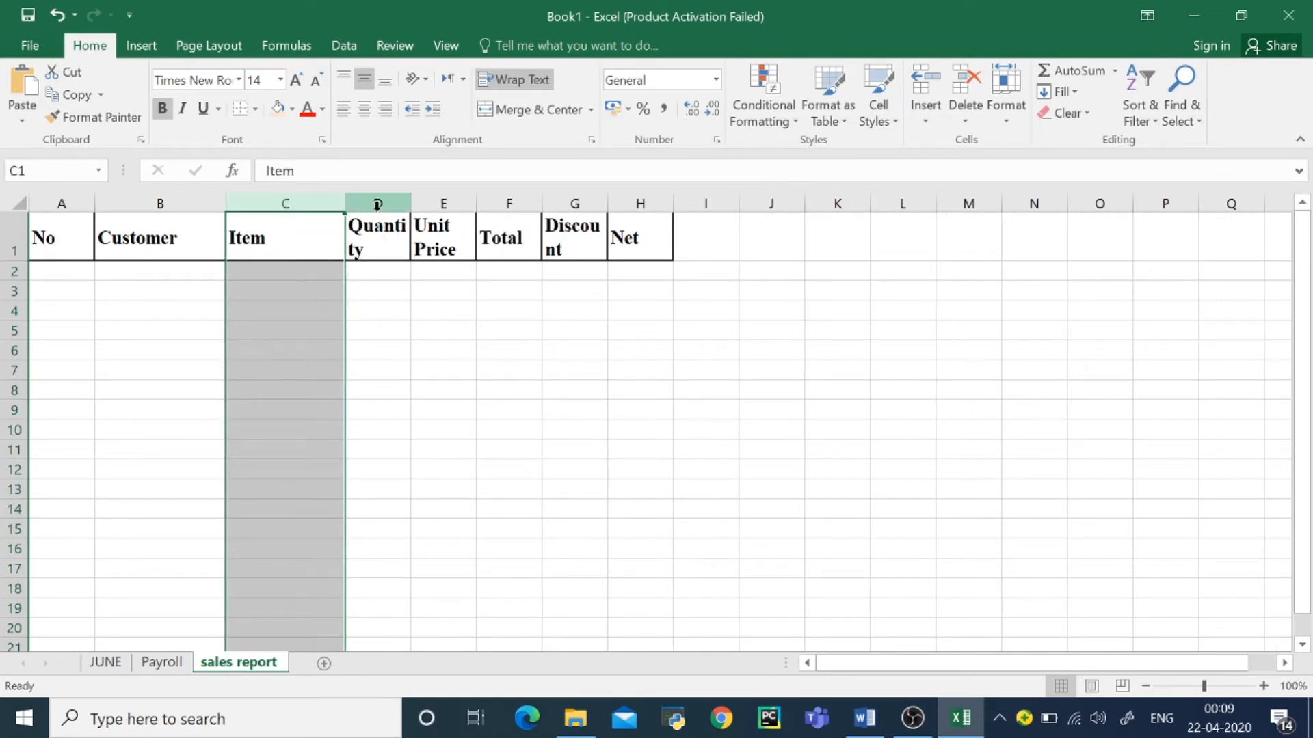
{"action": "left_click", "coordinate": [376, 204]}
{"action": "left_click_drag", "start_coordinate": [409, 200], "coordinate": [595, 205]}
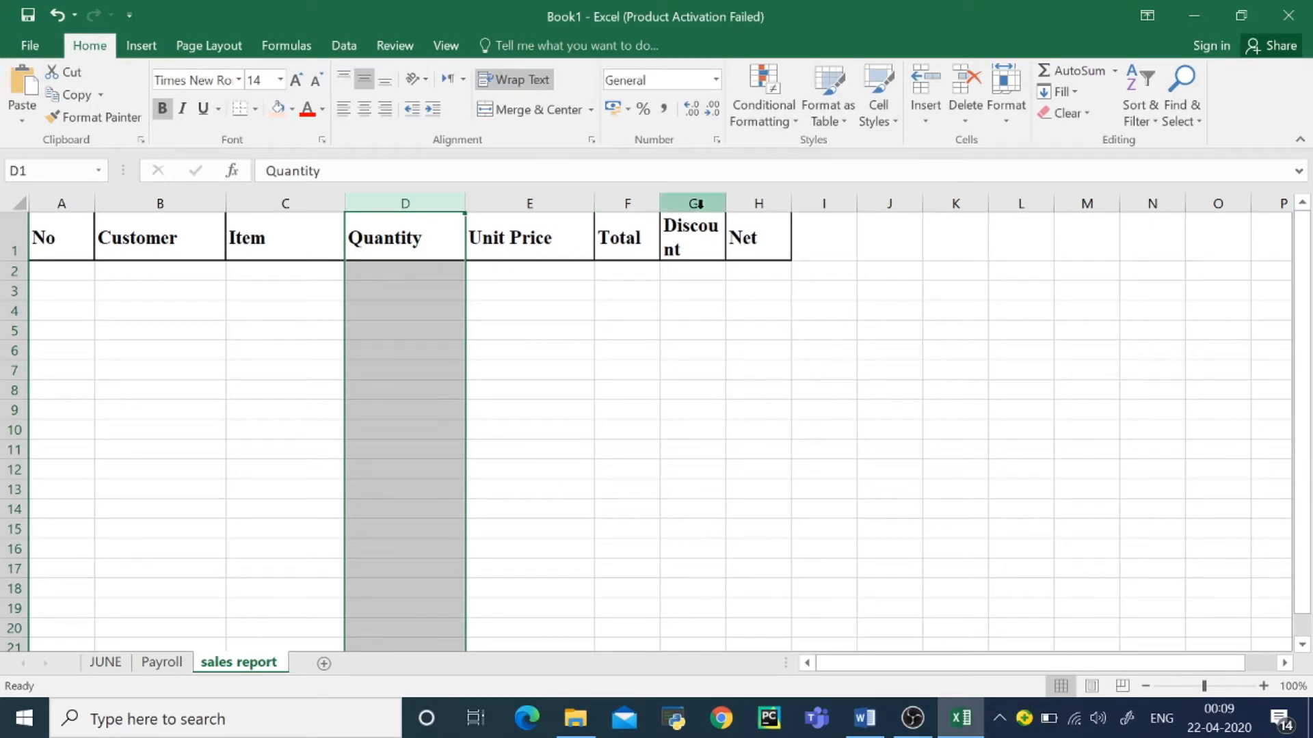
{"action": "left_click_drag", "start_coordinate": [727, 203], "coordinate": [787, 203]}
{"action": "left_click", "coordinate": [658, 326]}
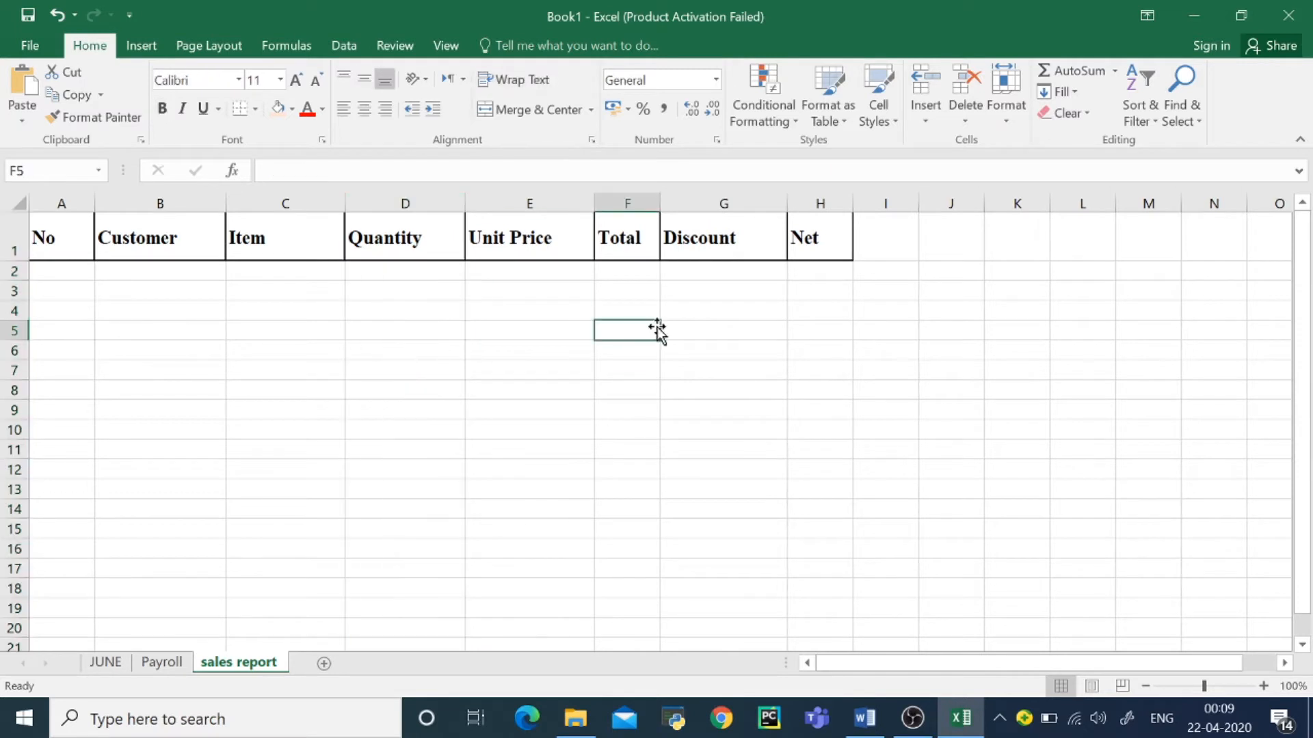
Step: Fill the header cells A1:H1 with the standard green color
{"action": "left_click_drag", "start_coordinate": [71, 238], "coordinate": [820, 245]}
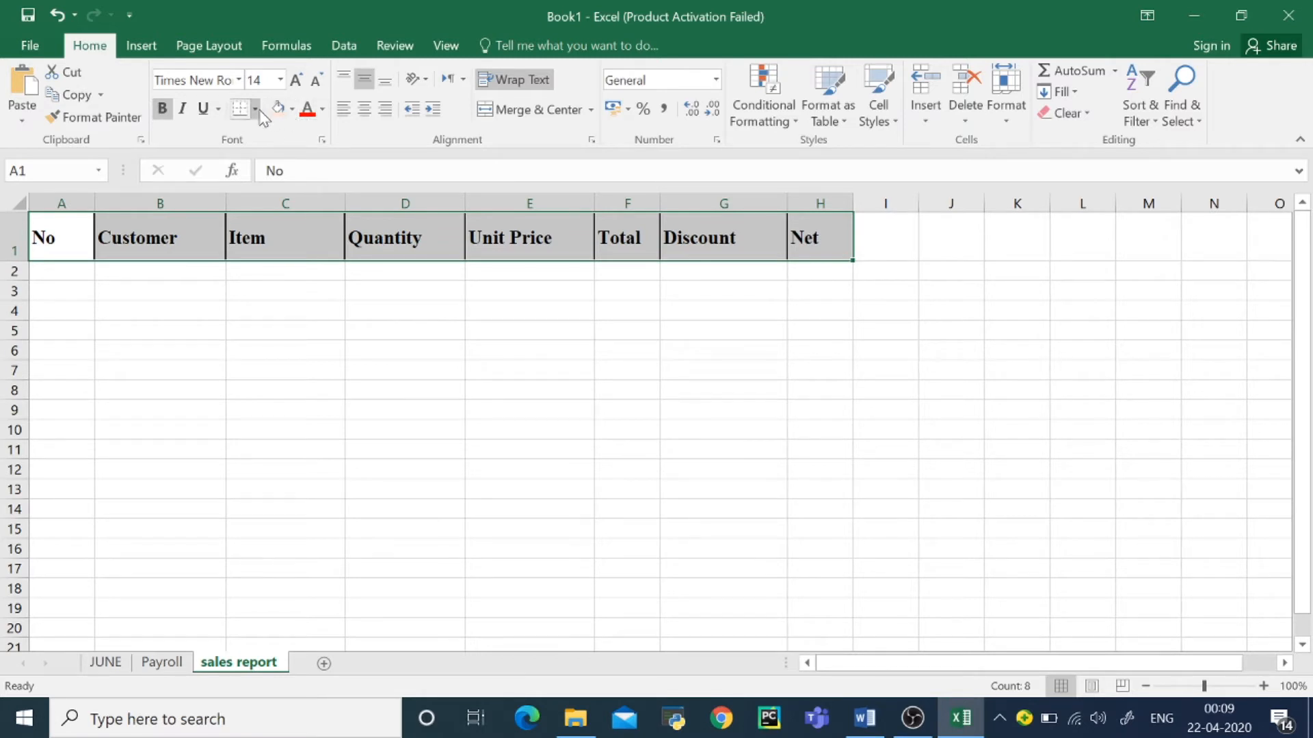
{"action": "left_click", "coordinate": [291, 109]}
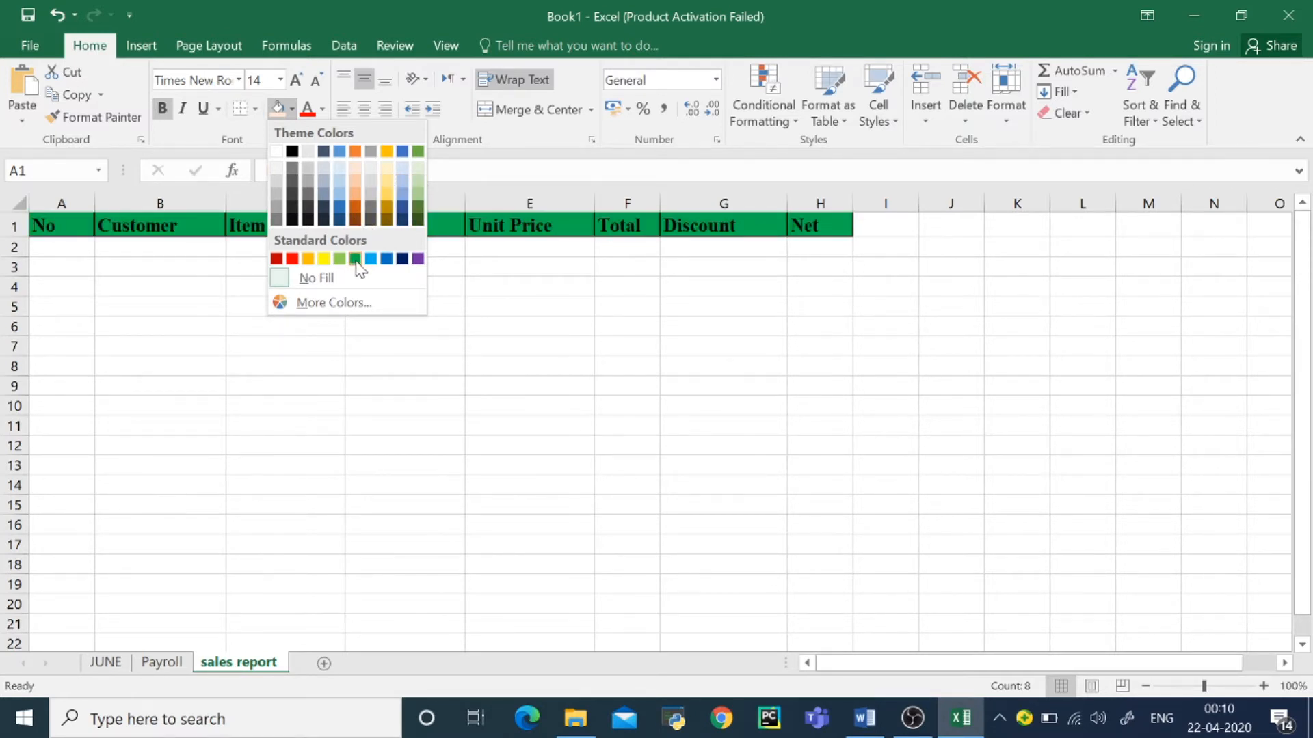
{"action": "left_click", "coordinate": [355, 259]}
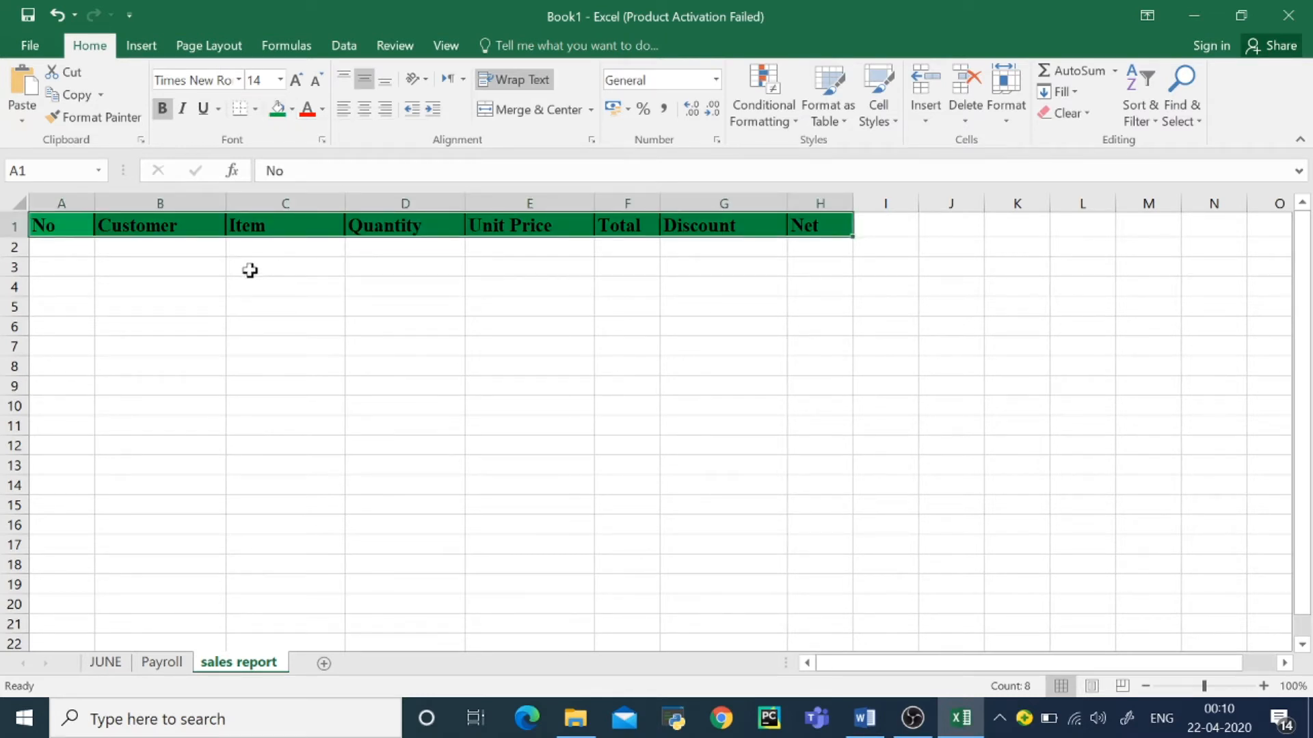
Step: Number the rows 1 to 5 in A2:A6 by entering 1 and 2 and extending the series
{"action": "left_click", "coordinate": [101, 265]}
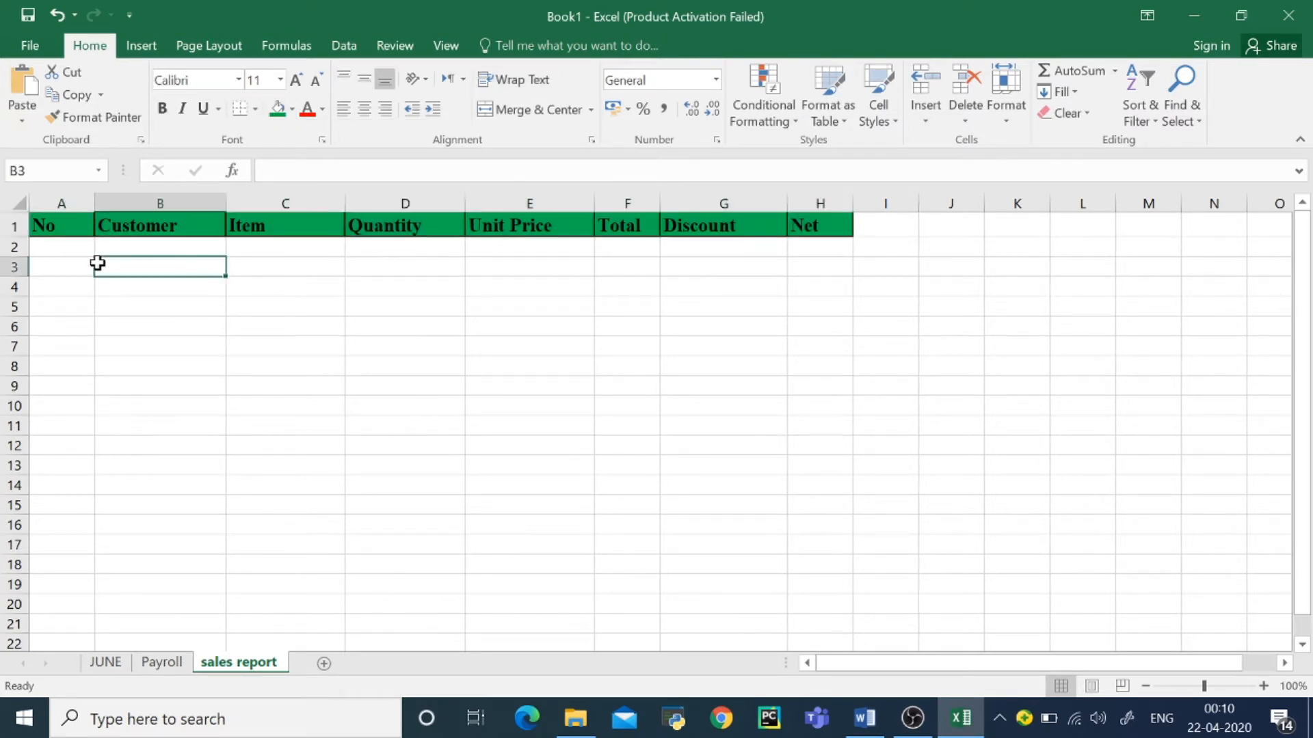
{"action": "left_click", "coordinate": [64, 252]}
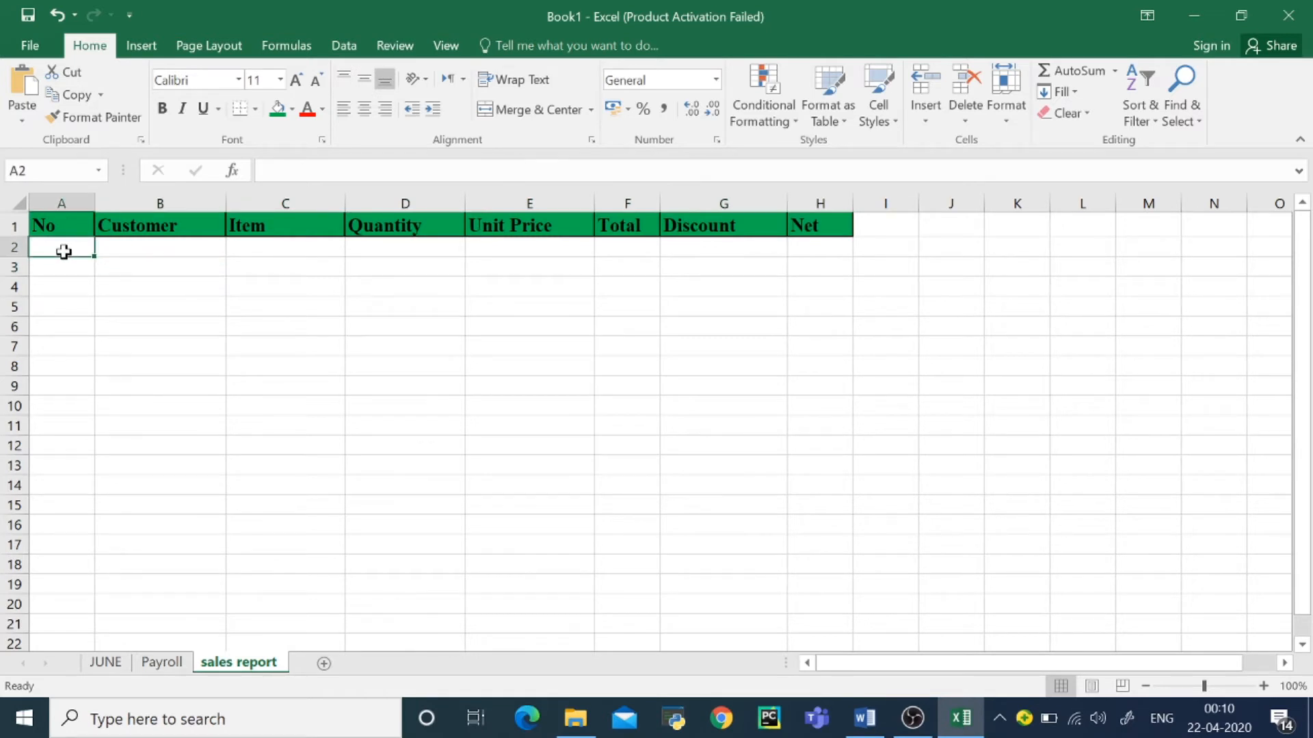
{"action": "type", "text": "1"}
{"action": "key", "text": "Return"}
{"action": "type", "text": "2"}
{"action": "key", "text": "Return"}
{"action": "left_click", "coordinate": [63, 248]}
{"action": "left_click_drag", "start_coordinate": [64, 247], "coordinate": [65, 266]}
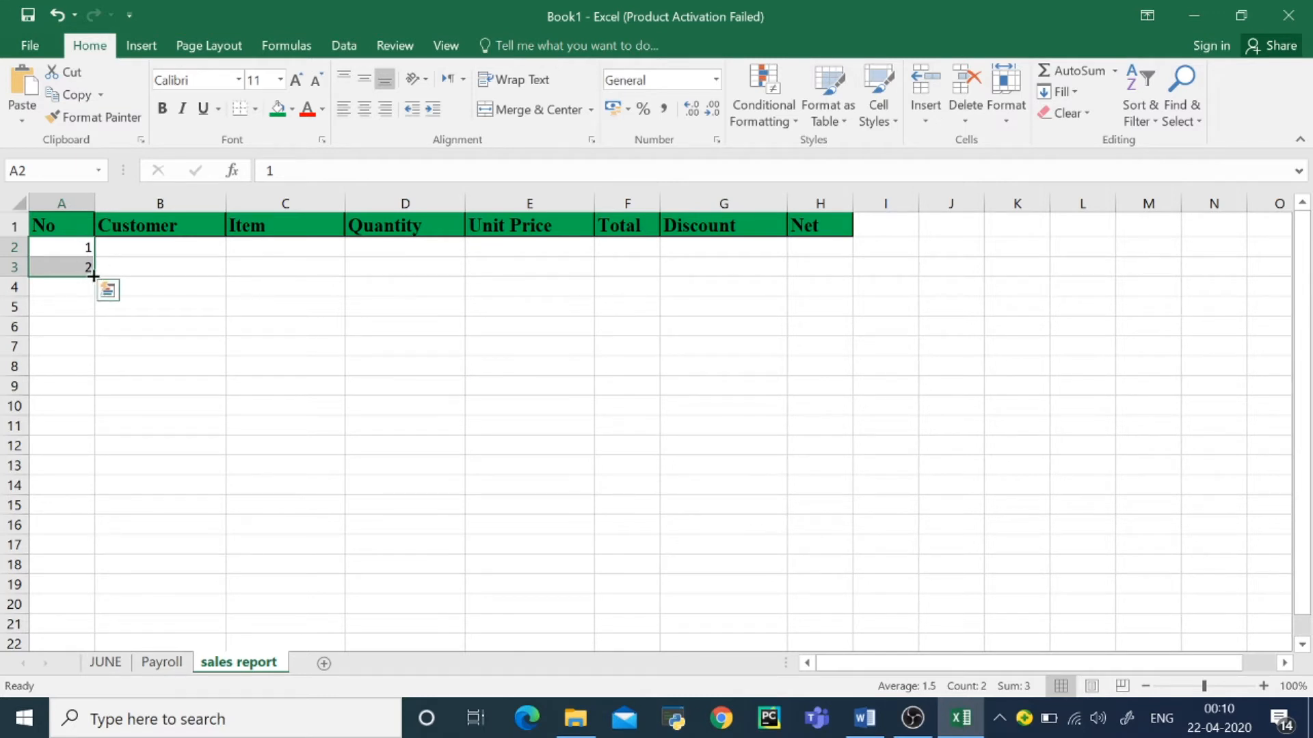
{"action": "left_click_drag", "start_coordinate": [93, 275], "coordinate": [95, 335]}
{"action": "left_click", "coordinate": [167, 256]}
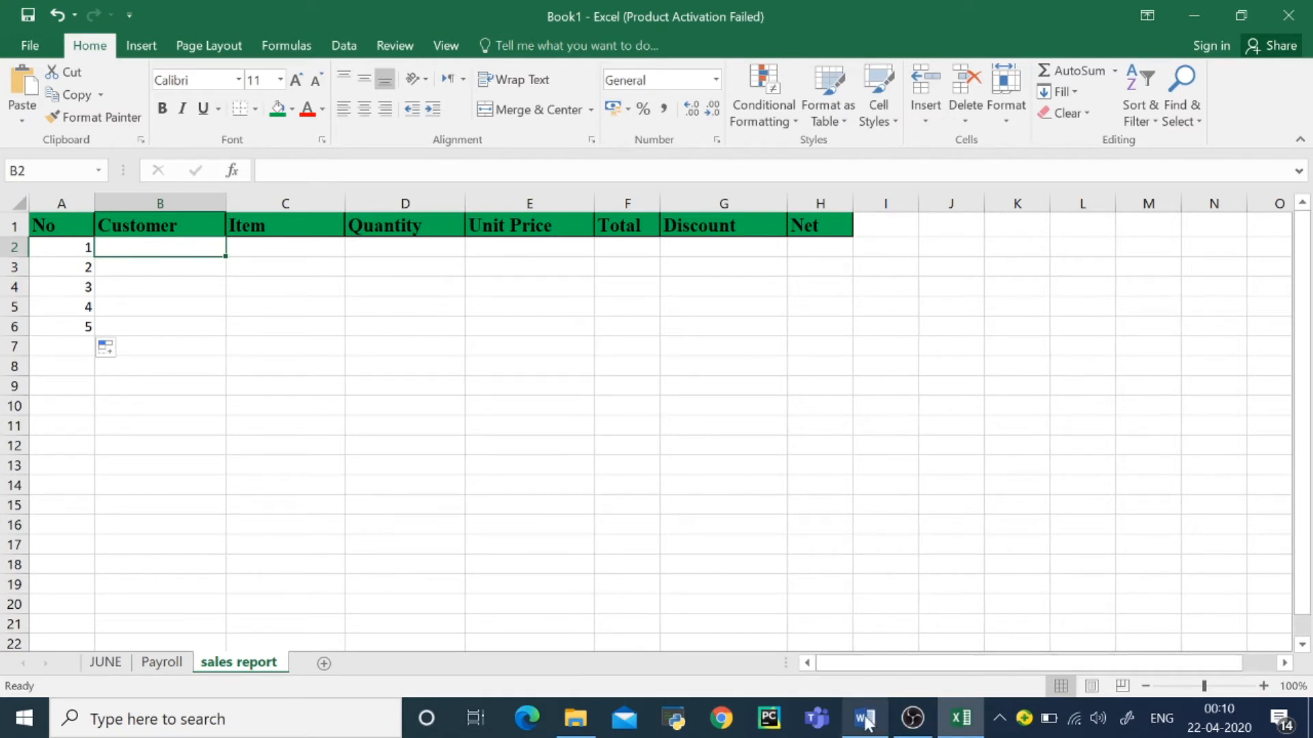
Step: Enter the five customers' first names in the Customer column, cells B2:B6
{"action": "mouse_move", "coordinate": [867, 722]}
{"action": "mouse_move", "coordinate": [863, 655]}
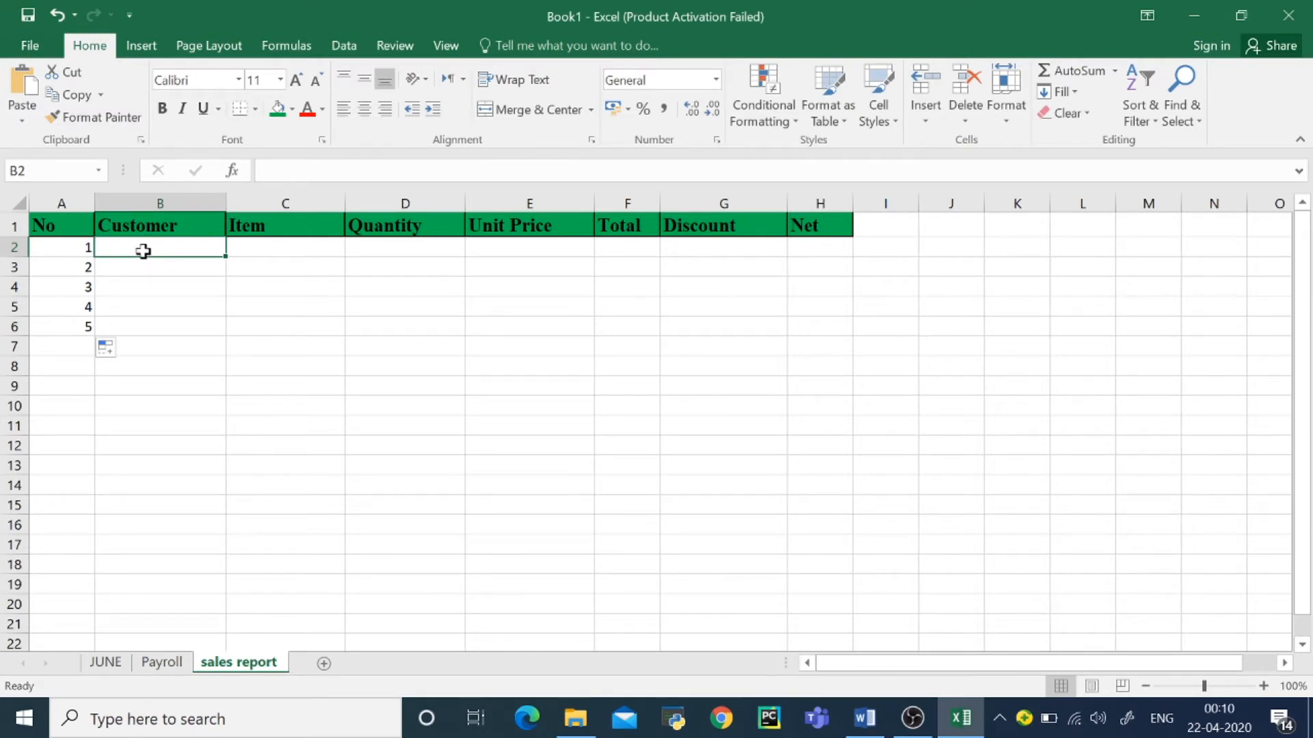
{"action": "type", "text": "ali"}
{"action": "key", "text": "Return"}
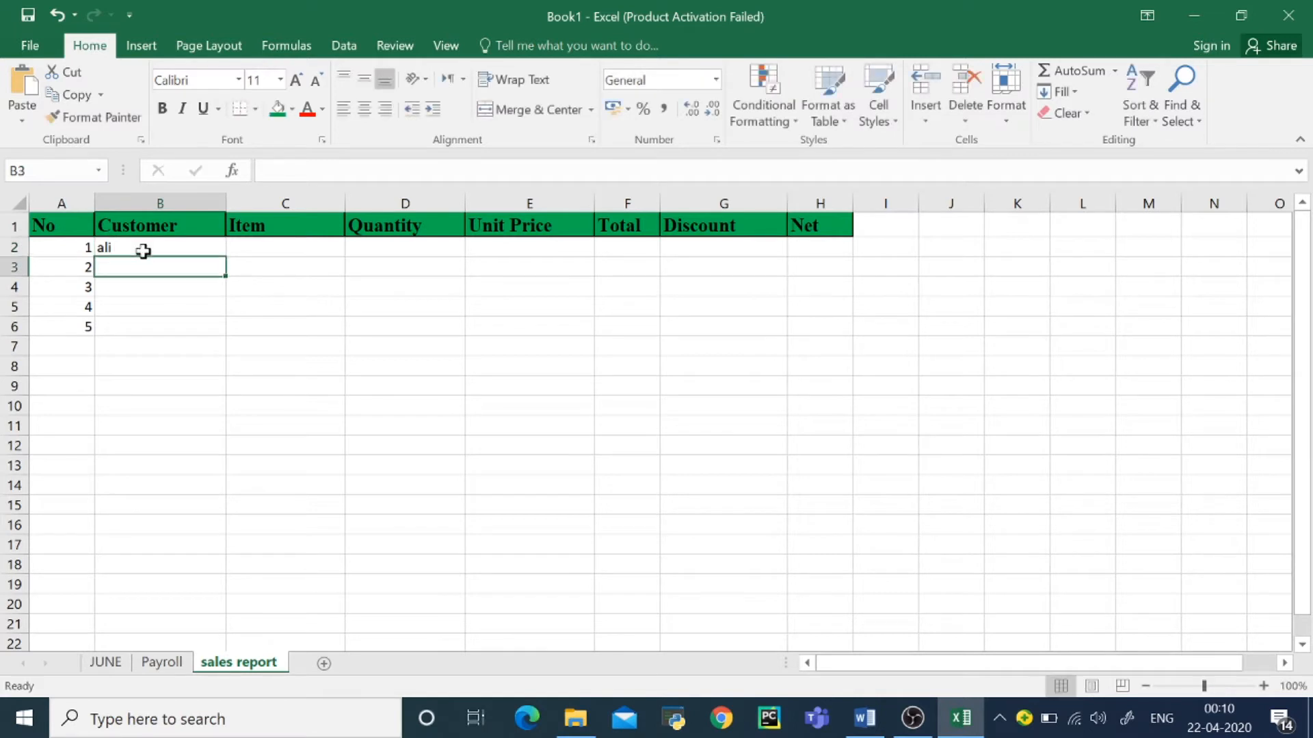
{"action": "type", "text": "amed"}
{"action": "key", "text": "Return"}
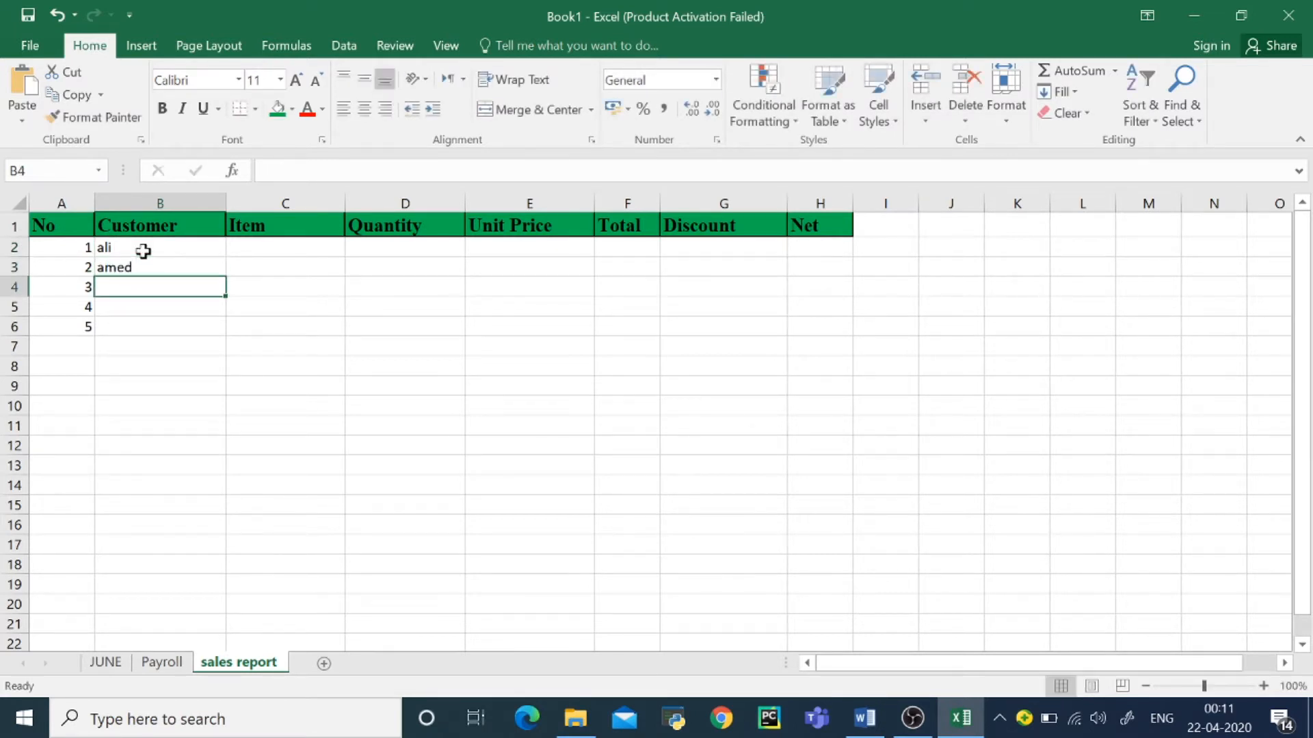
{"action": "type", "text": "hasan"}
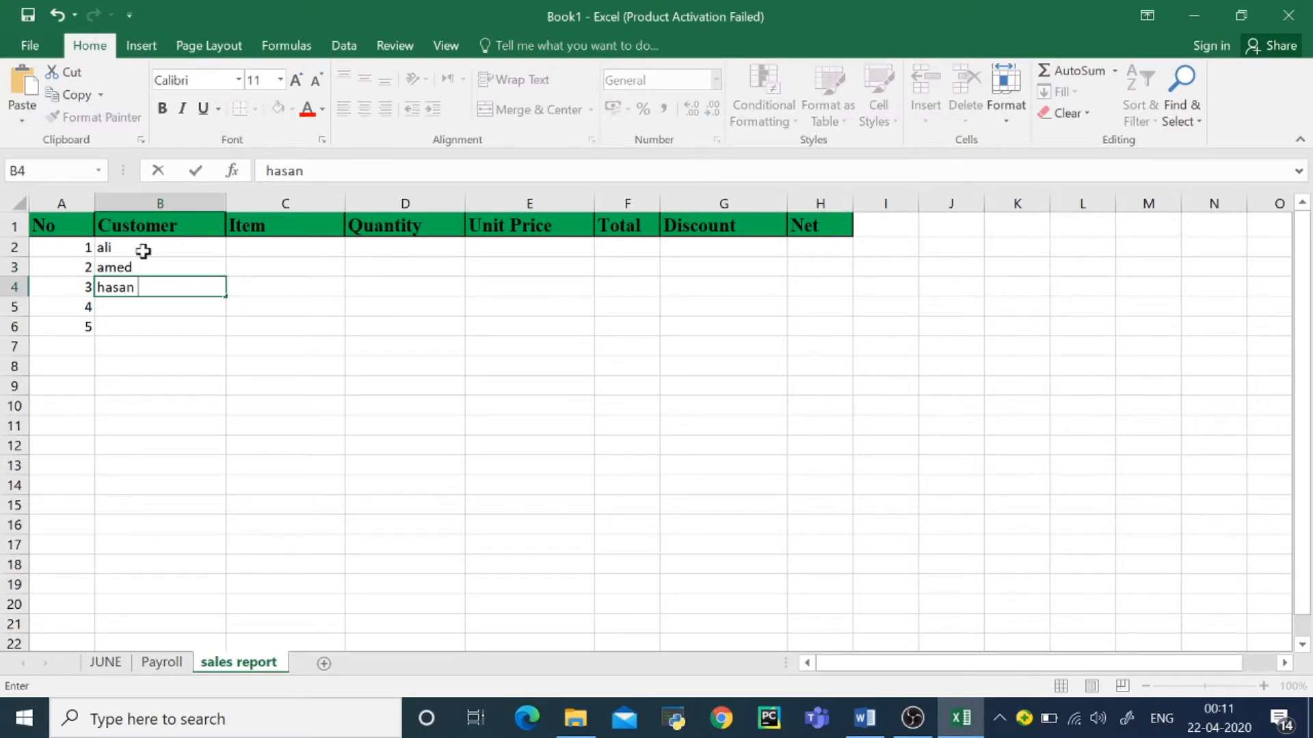
{"action": "key", "text": "Return"}
{"action": "type", "text": "luu"}
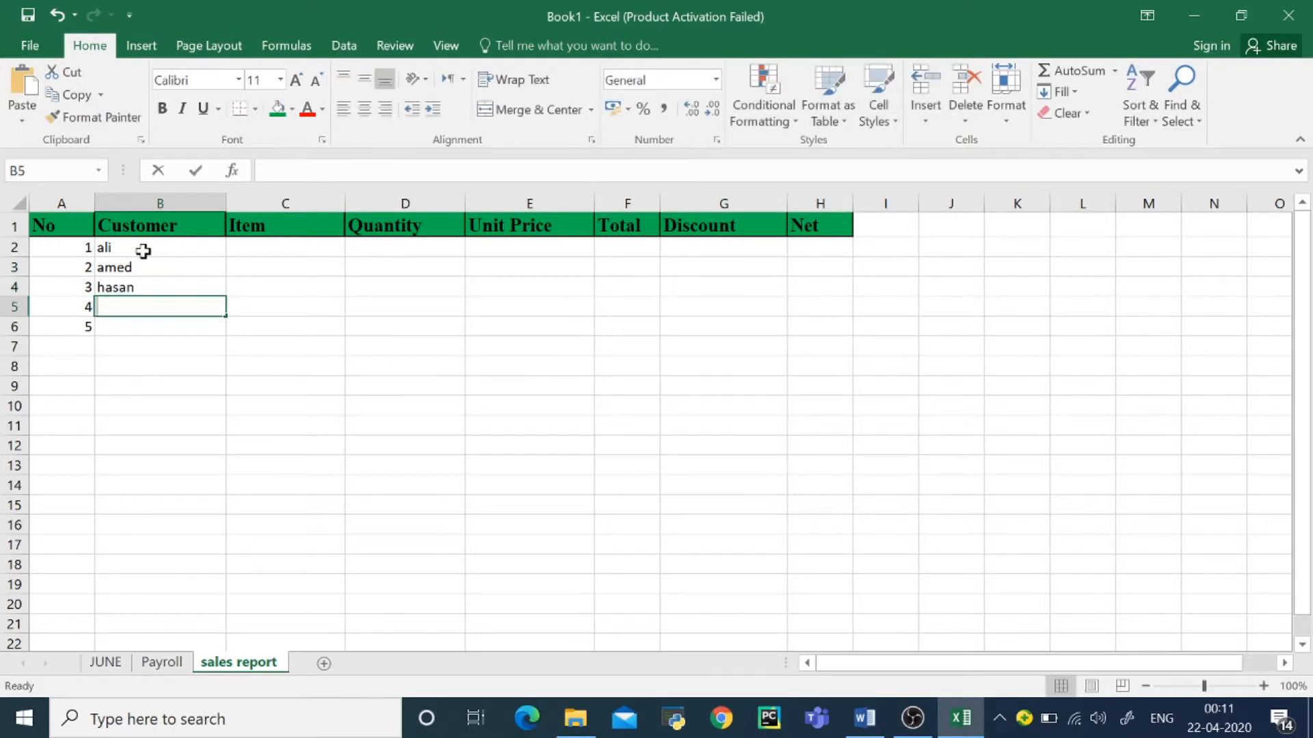
{"action": "type", "text": "l"}
{"action": "key", "text": "Return"}
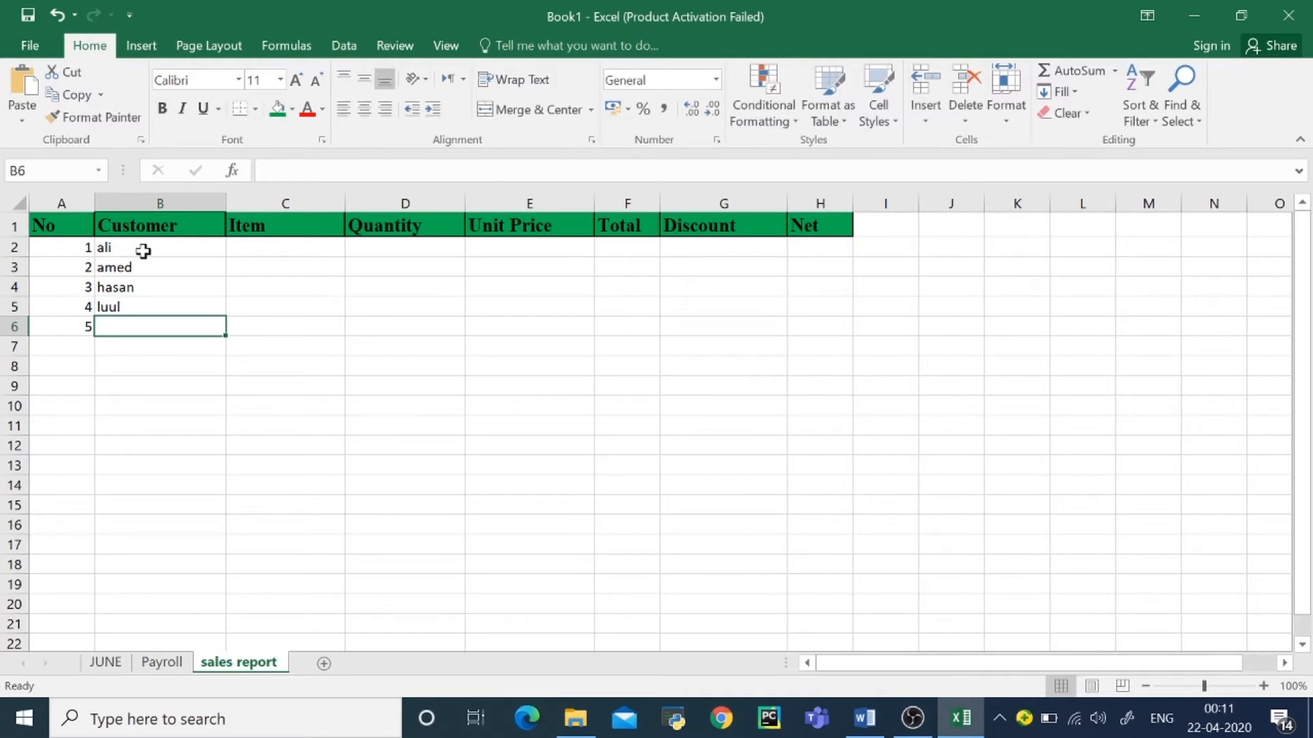
{"action": "type", "text": "sowdah"}
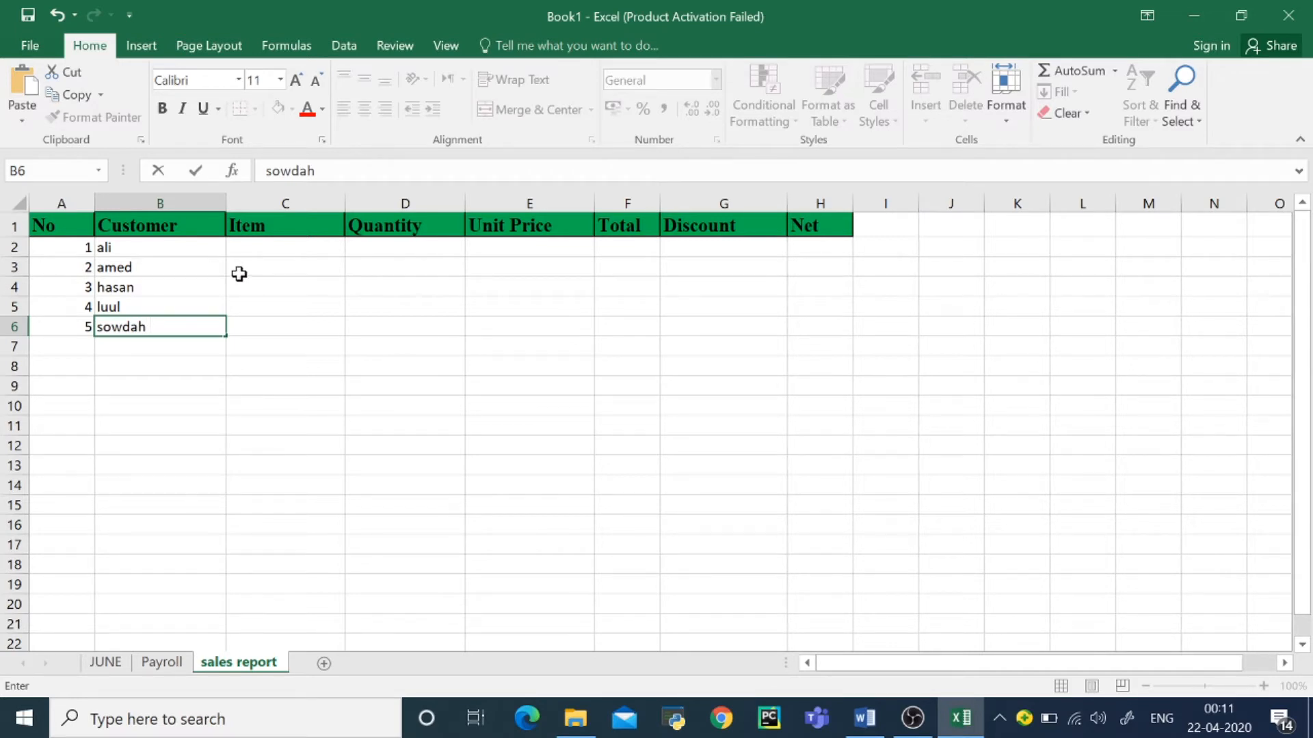
Step: Enter the items bariis, basto, bur, sokor and saliid in C2:C6 of the Item column
{"action": "left_click", "coordinate": [251, 250]}
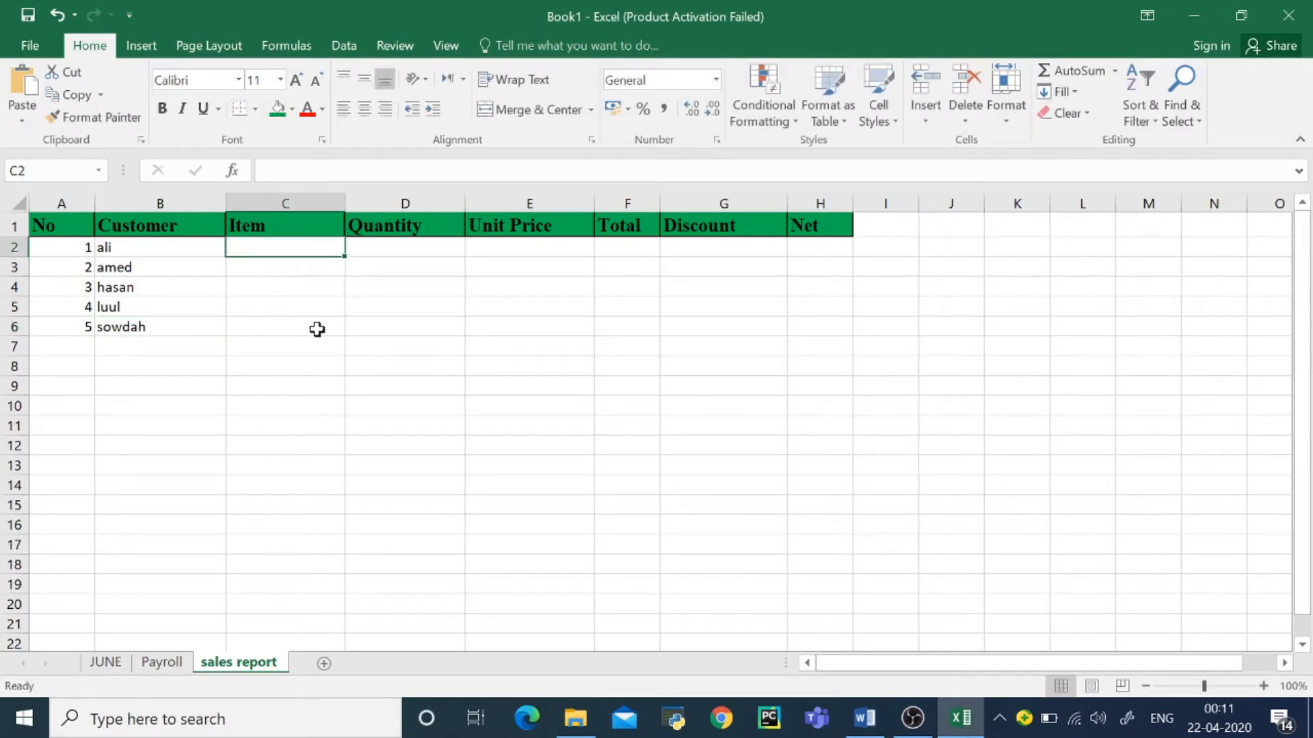
{"action": "type", "text": "bariis"}
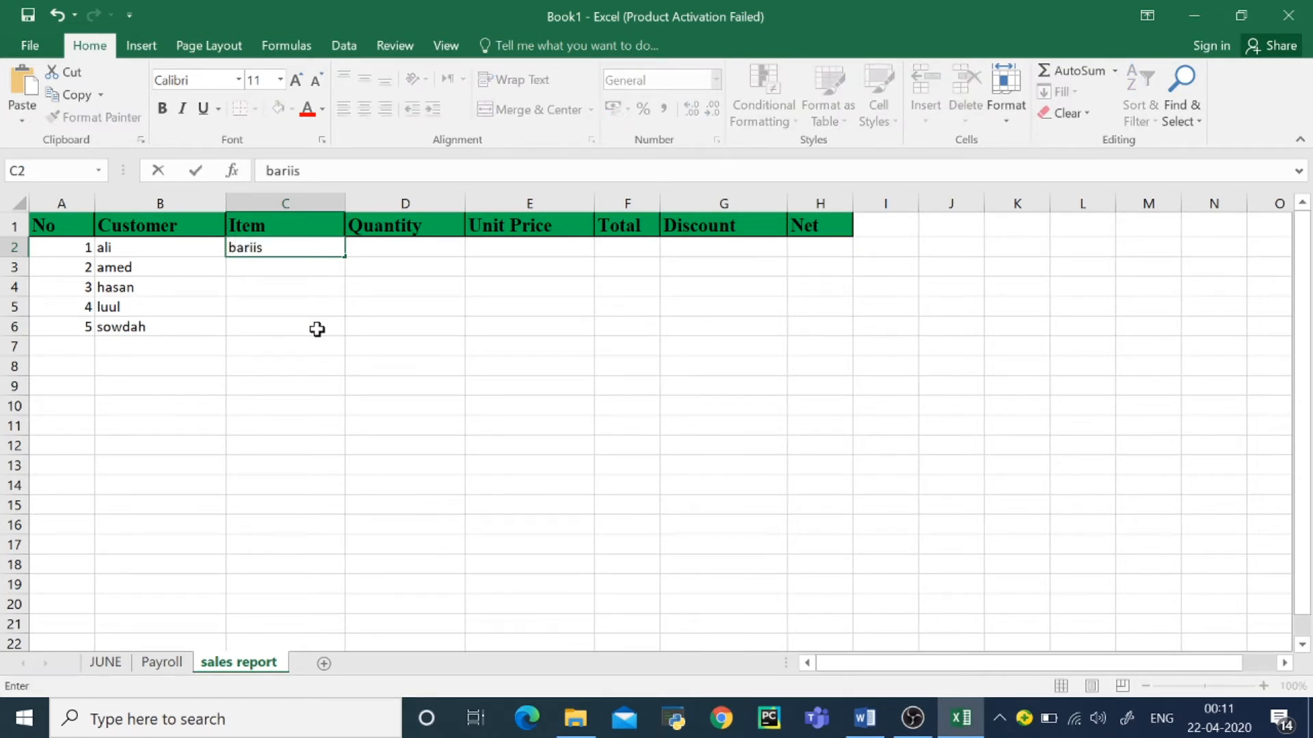
{"action": "key", "text": "Return"}
{"action": "type", "text": "basto"}
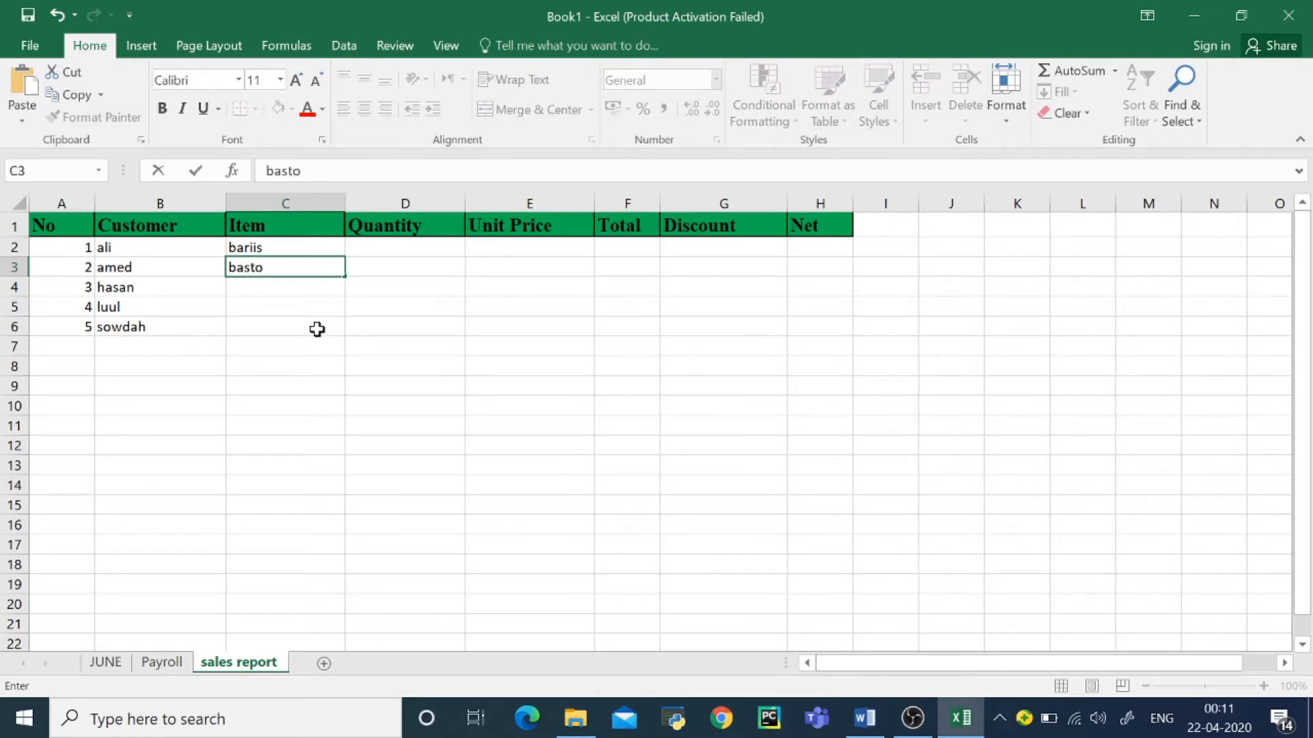
{"action": "key", "text": "Return"}
{"action": "type", "text": "bur"}
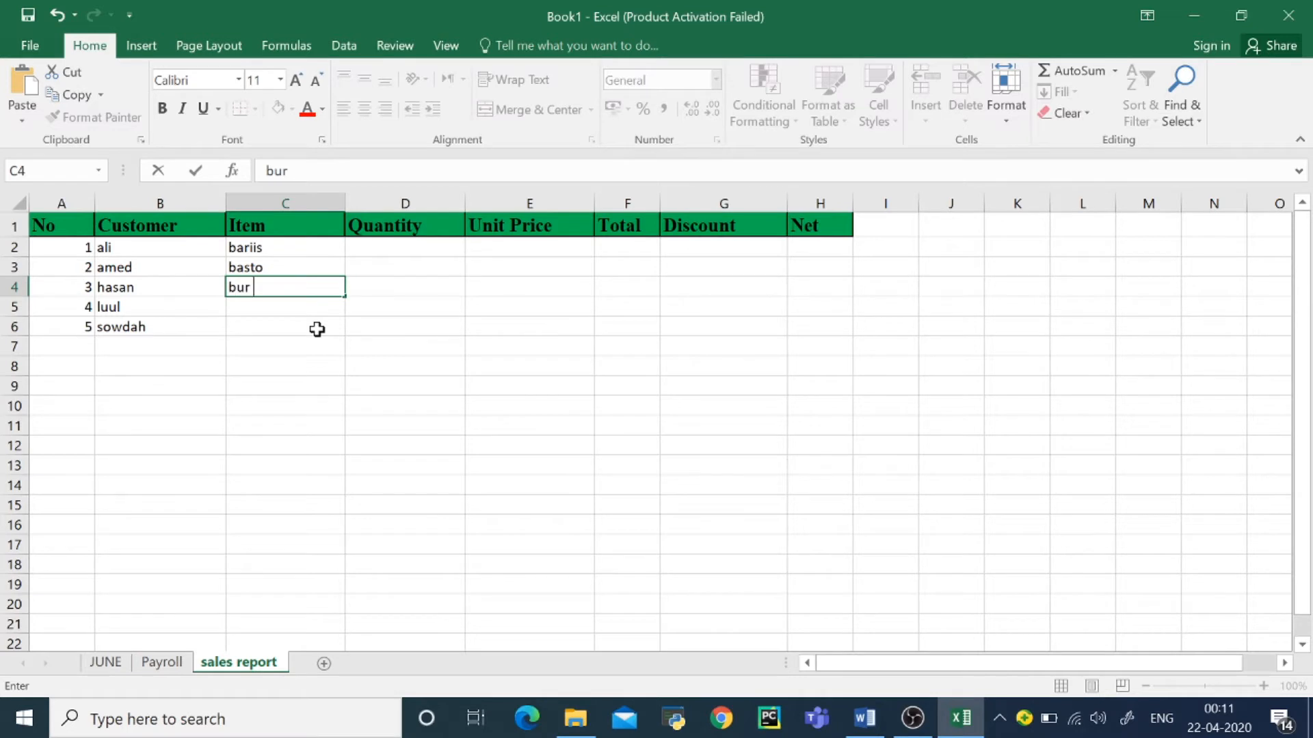
{"action": "key", "text": "Return"}
{"action": "type", "text": "s"}
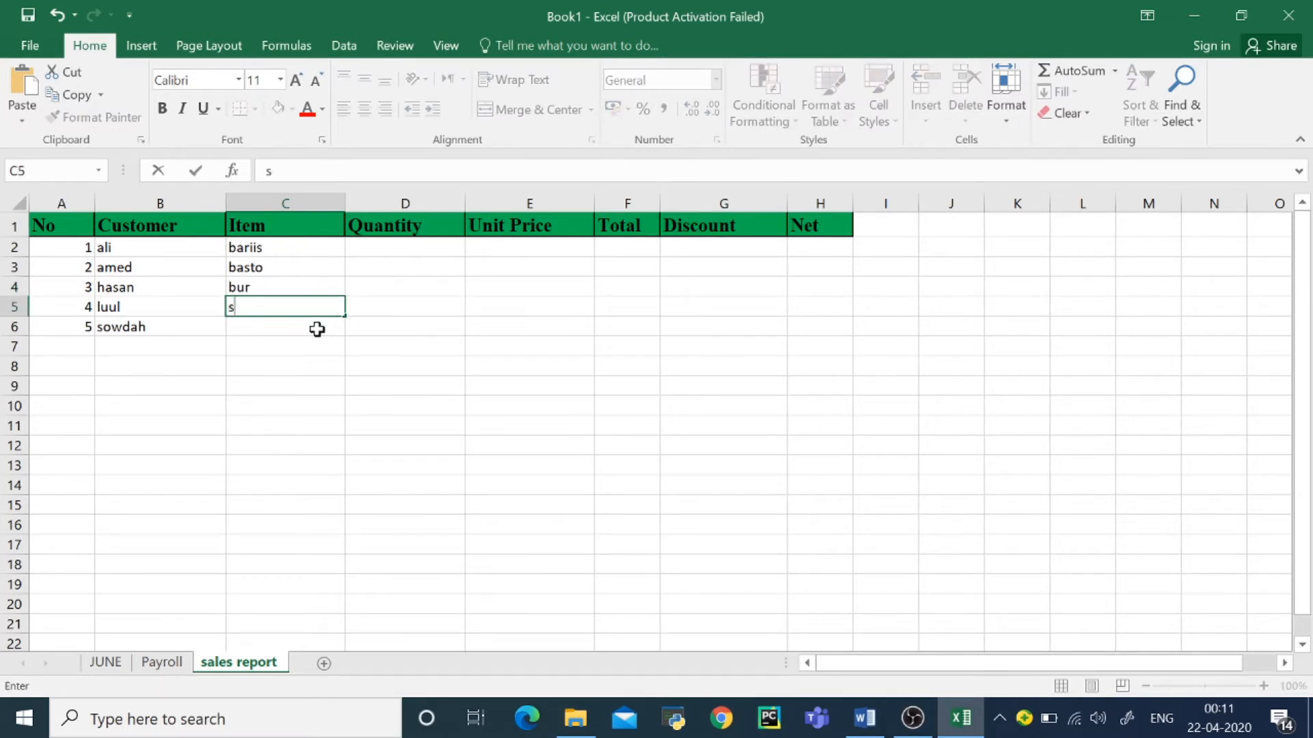
{"action": "type", "text": "okor"}
{"action": "key", "text": "Return"}
{"action": "type", "text": "sal"}
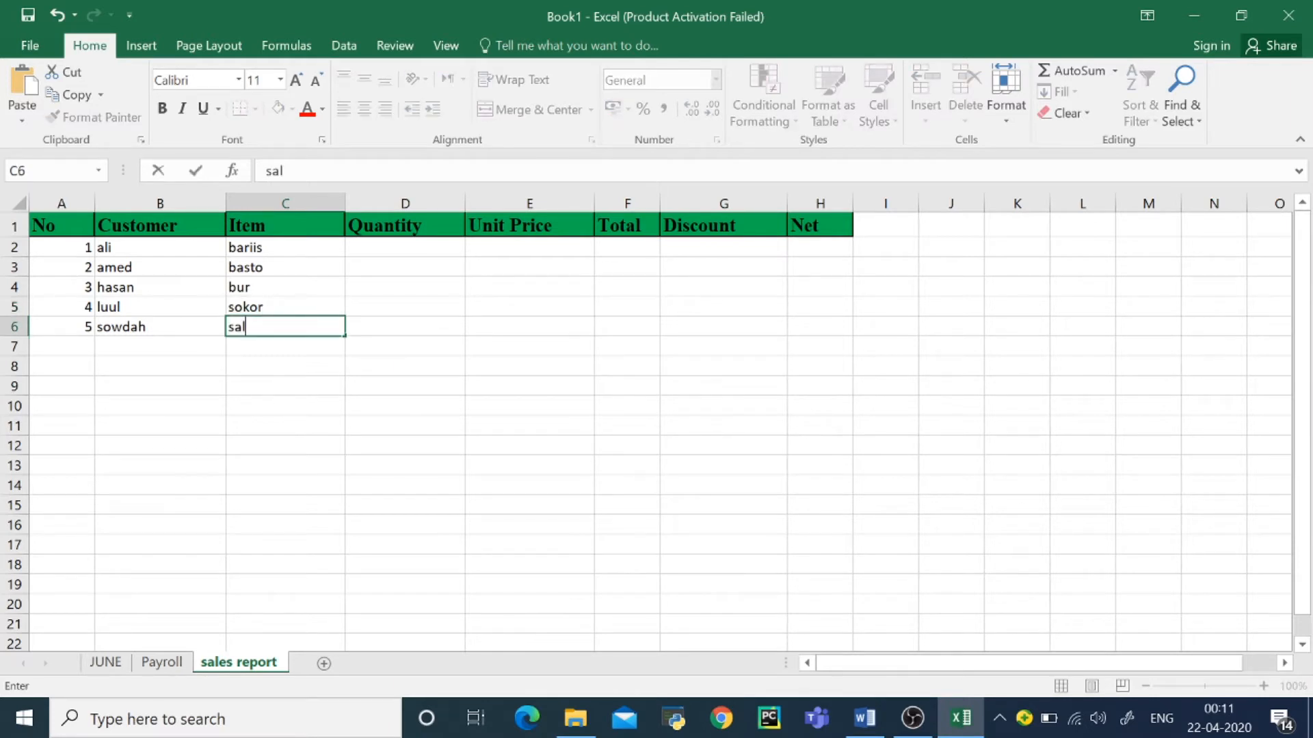
{"action": "type", "text": "iid"}
Step: Enter the quantities 23, 4, 32, 45 and 23 in D2:D6
{"action": "left_click", "coordinate": [400, 250]}
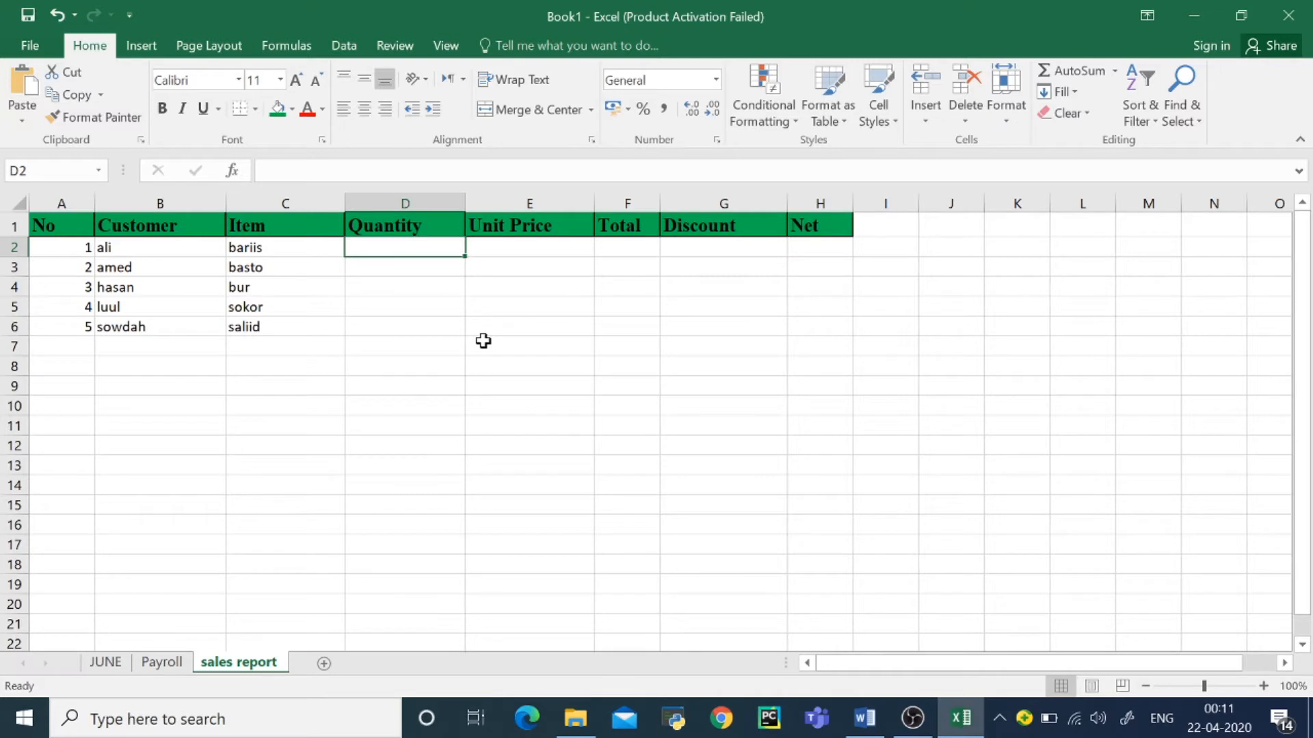
{"action": "type", "text": "23"}
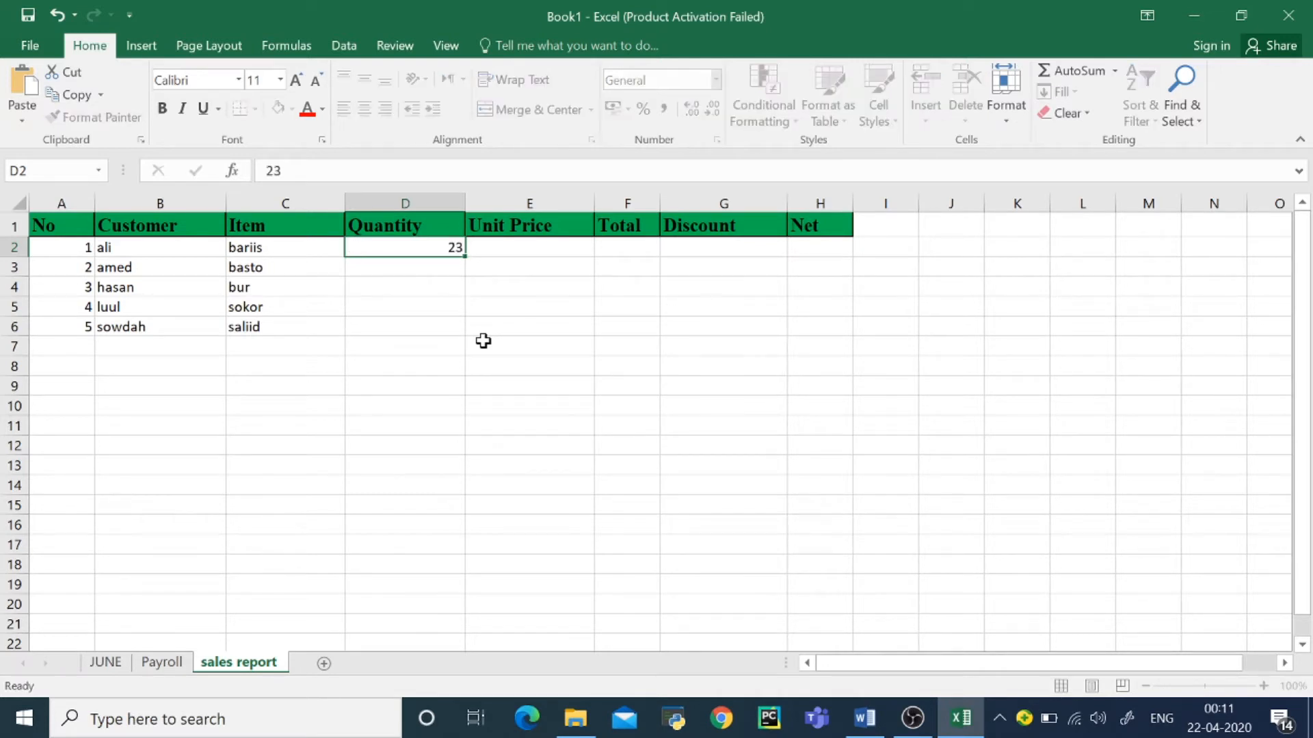
{"action": "key", "text": "Return"}
{"action": "type", "text": "4"}
{"action": "key", "text": "Return"}
{"action": "type", "text": "32"}
{"action": "key", "text": "Return"}
{"action": "type", "text": "45"}
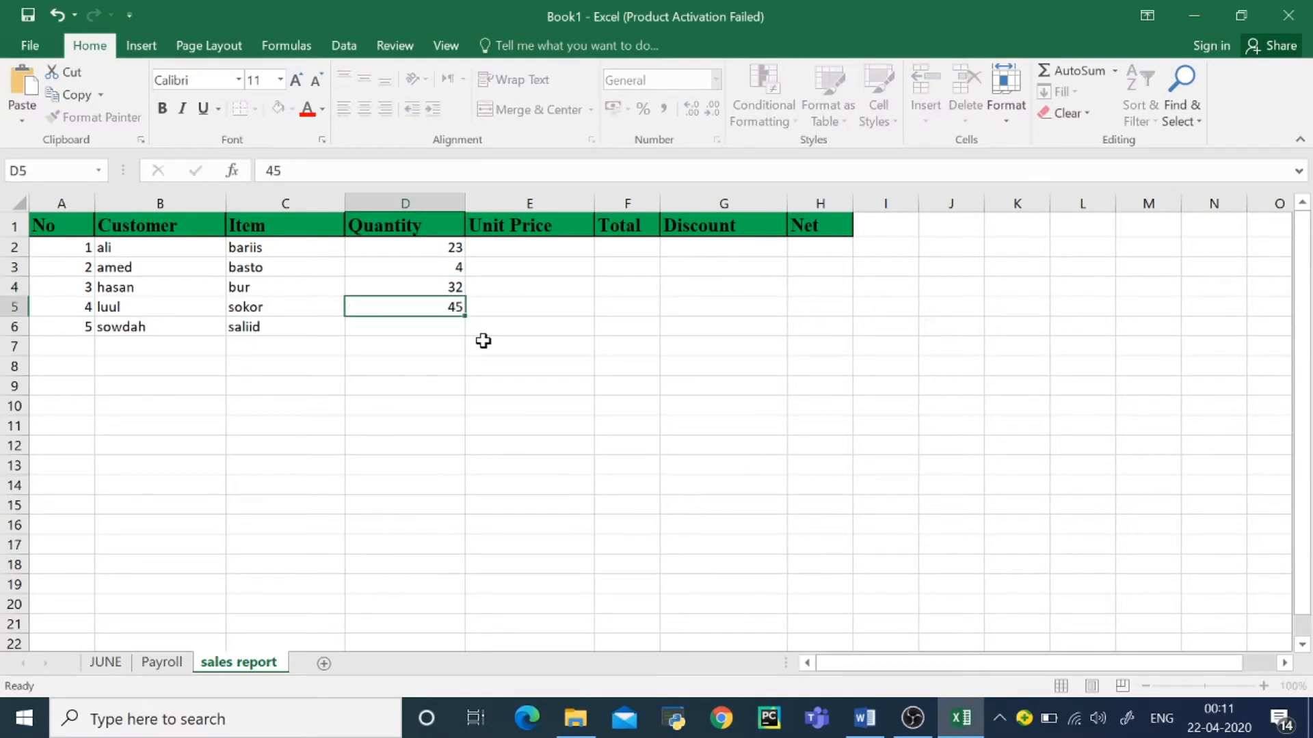
{"action": "key", "text": "Return"}
{"action": "type", "text": "23"}
{"action": "key", "text": "Return"}
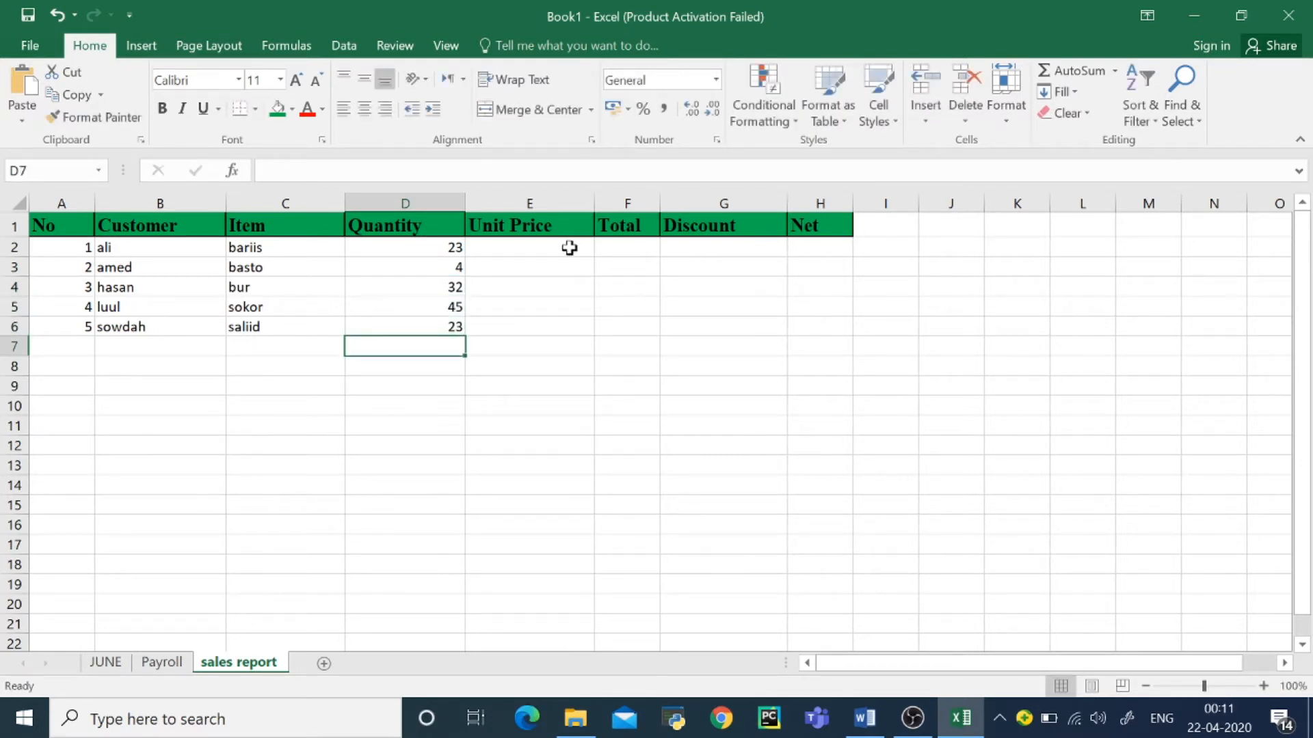
Step: Enter the unit prices 4, 56, 43, 345 and 21 in E2:E6
{"action": "left_click", "coordinate": [524, 254]}
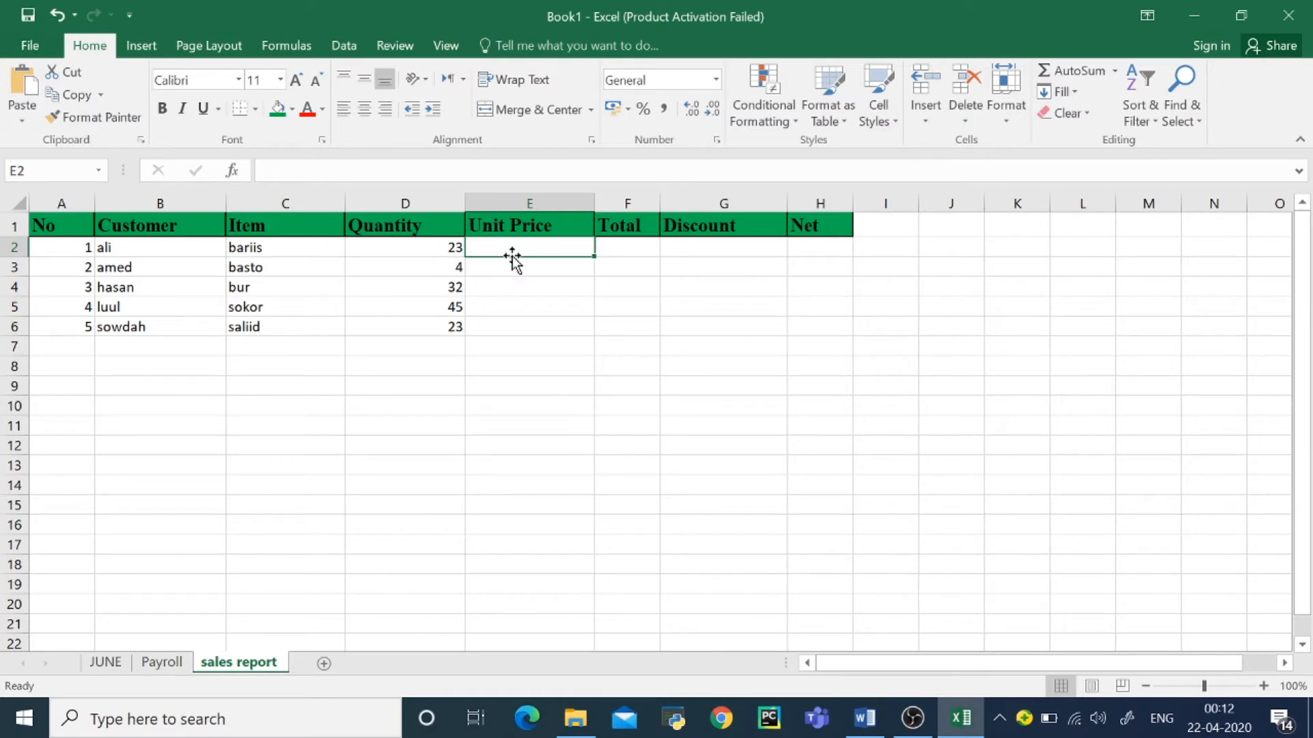
{"action": "type", "text": "4"}
{"action": "key", "text": "Return"}
{"action": "type", "text": "56"}
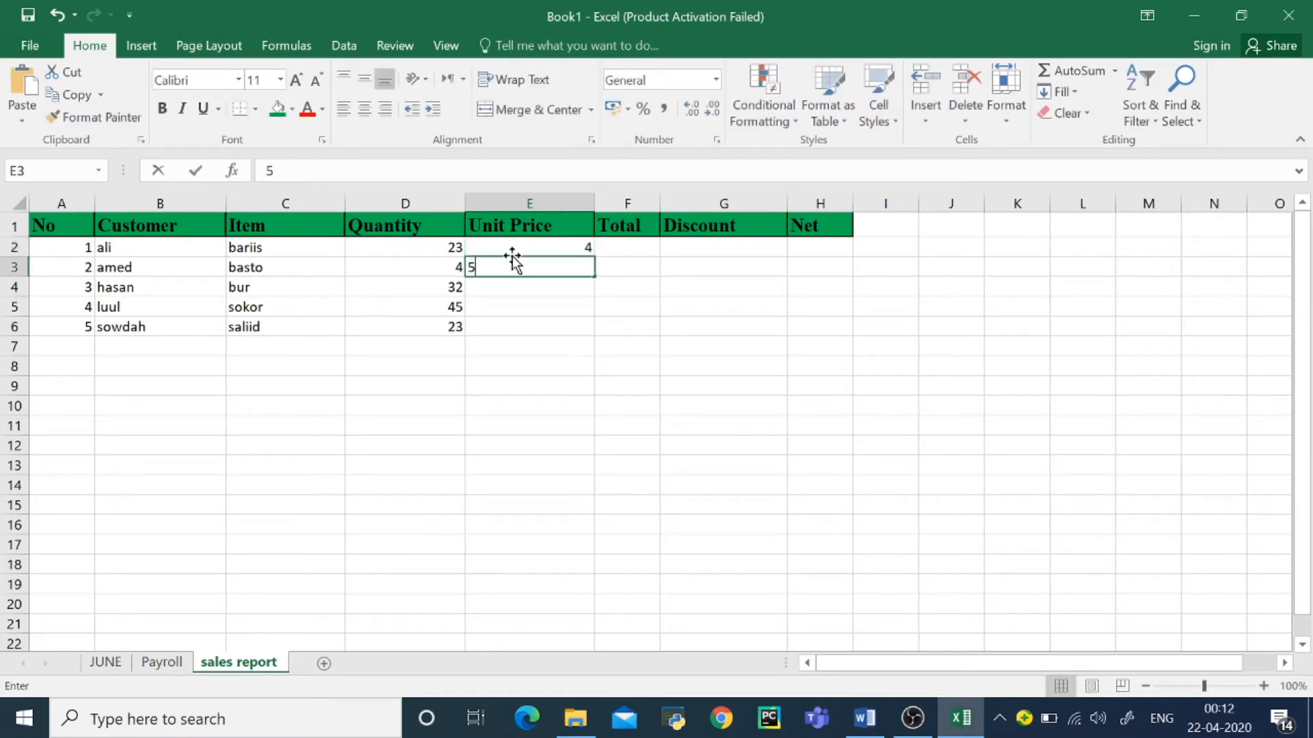
{"action": "key", "text": "Return"}
{"action": "type", "text": "43"}
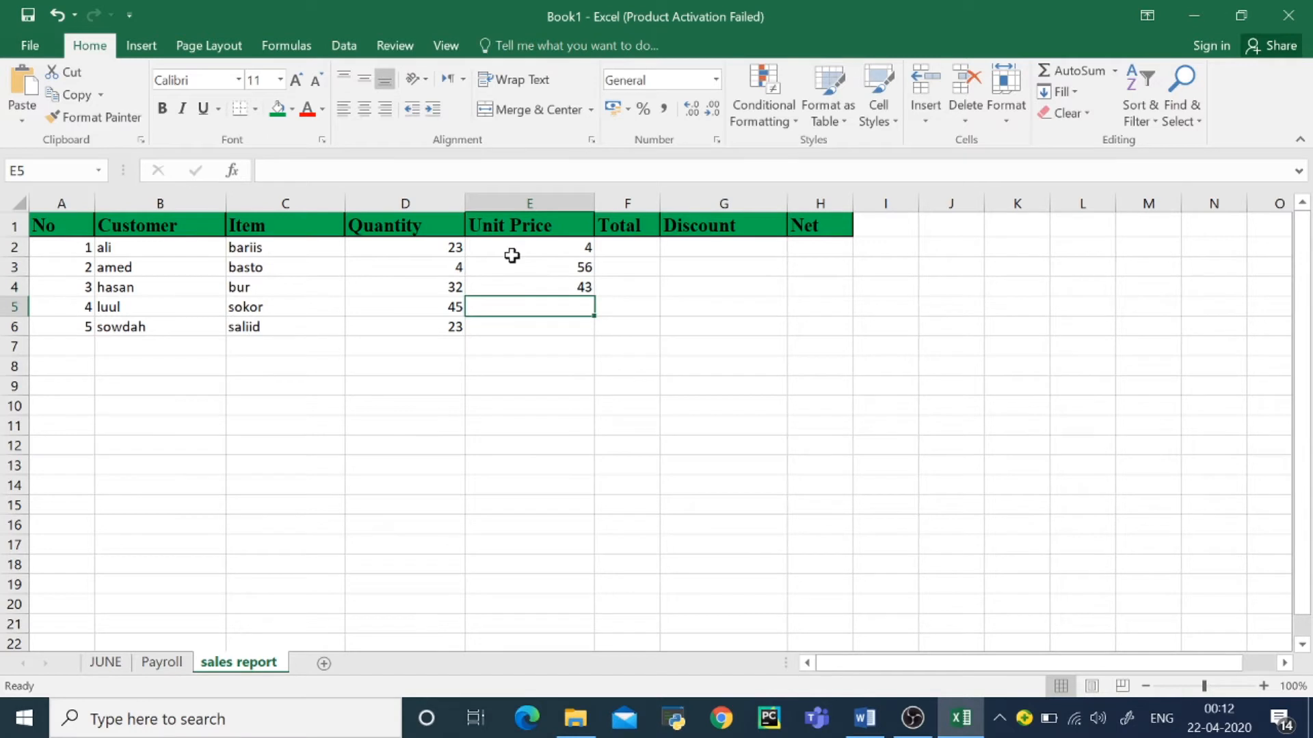
{"action": "type", "text": "45"}
{"action": "key", "text": "Return"}
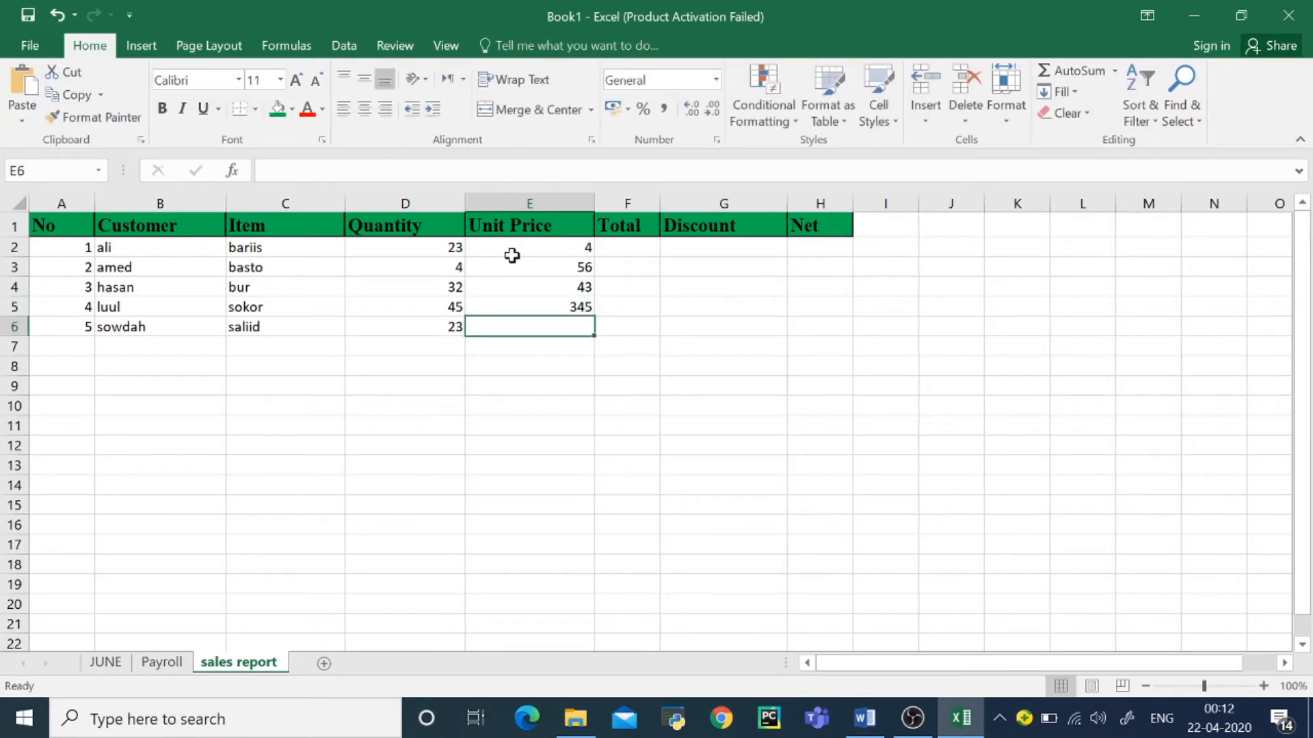
{"action": "type", "text": "21"}
{"action": "key", "text": "Return"}
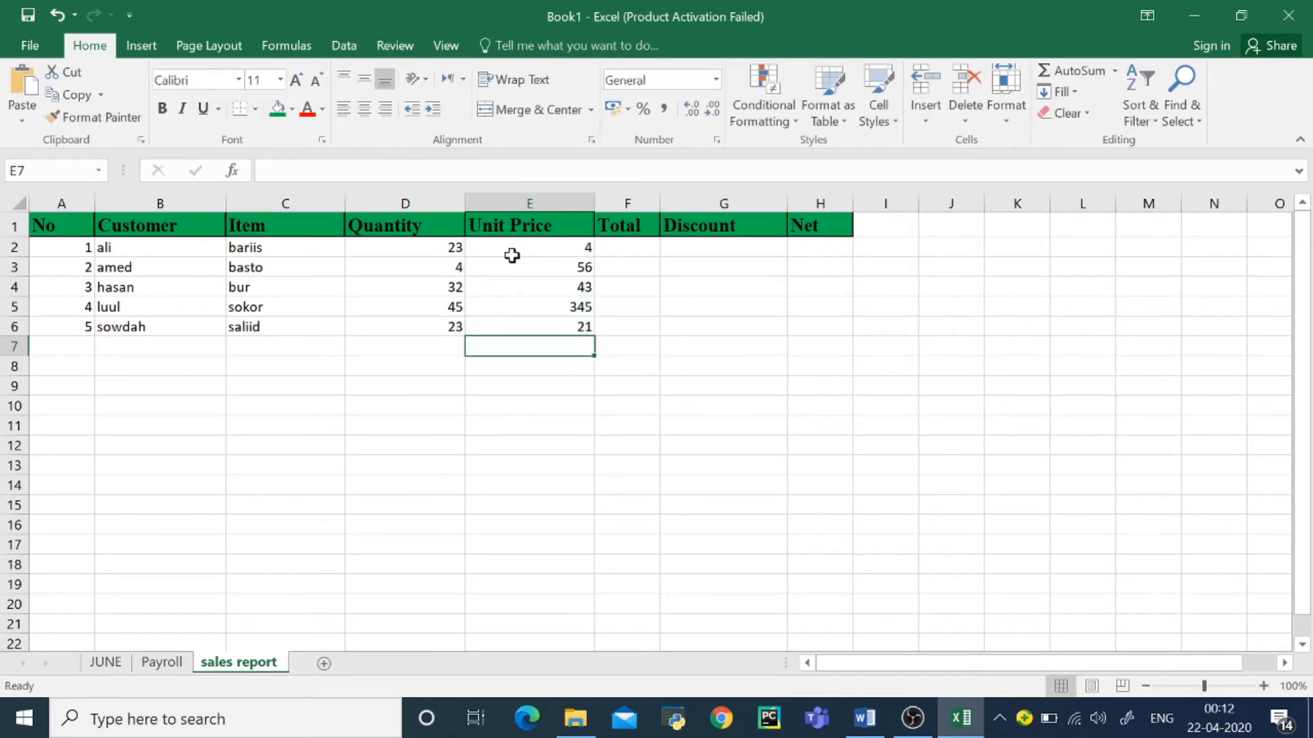
Step: Enter the formula =D2*E3 in the first Total cell, F2
{"action": "left_click", "coordinate": [630, 263]}
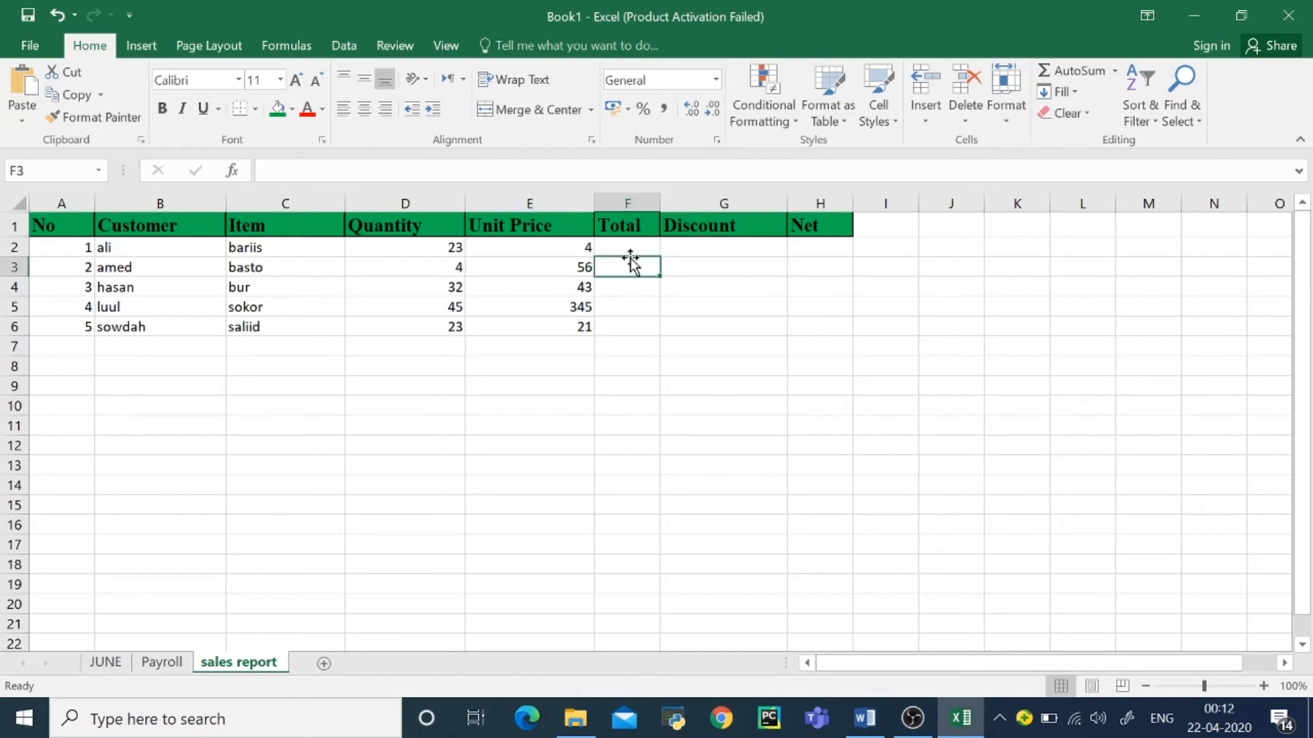
{"action": "left_click", "coordinate": [625, 248]}
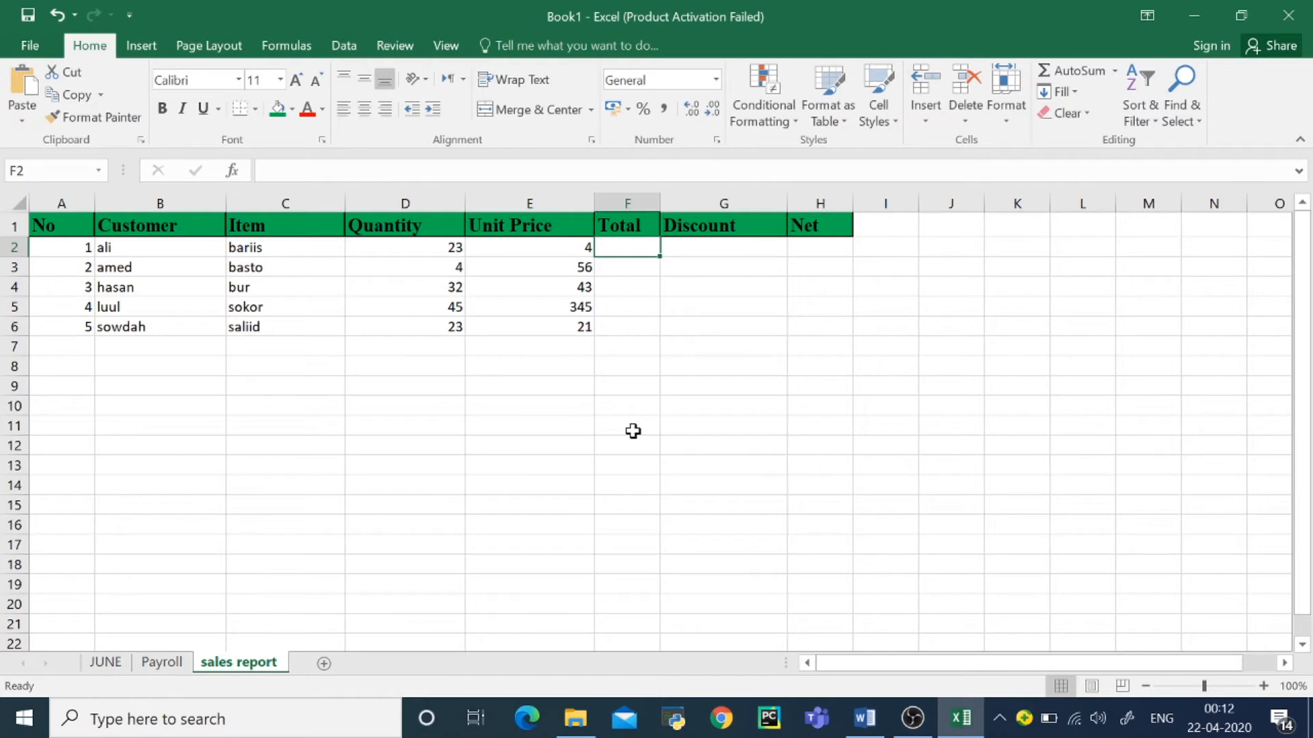
{"action": "type", "text": "="}
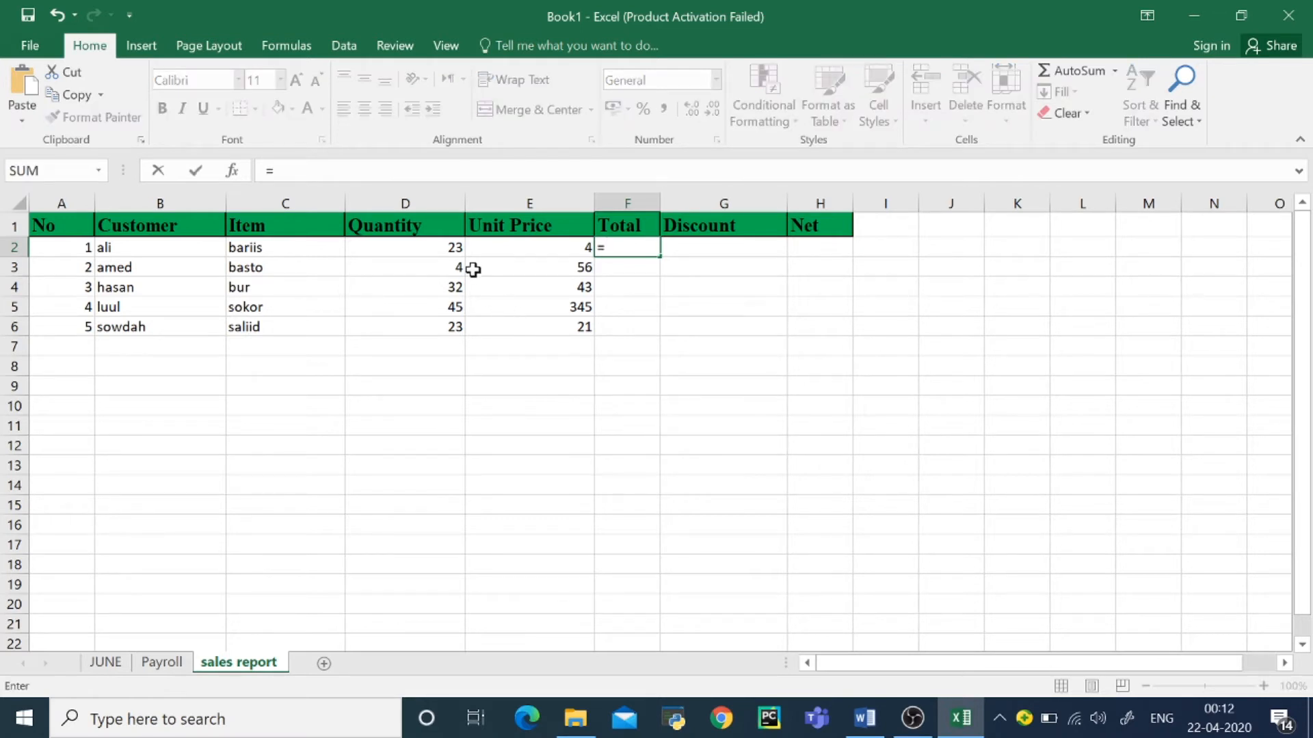
{"action": "left_click", "coordinate": [420, 247]}
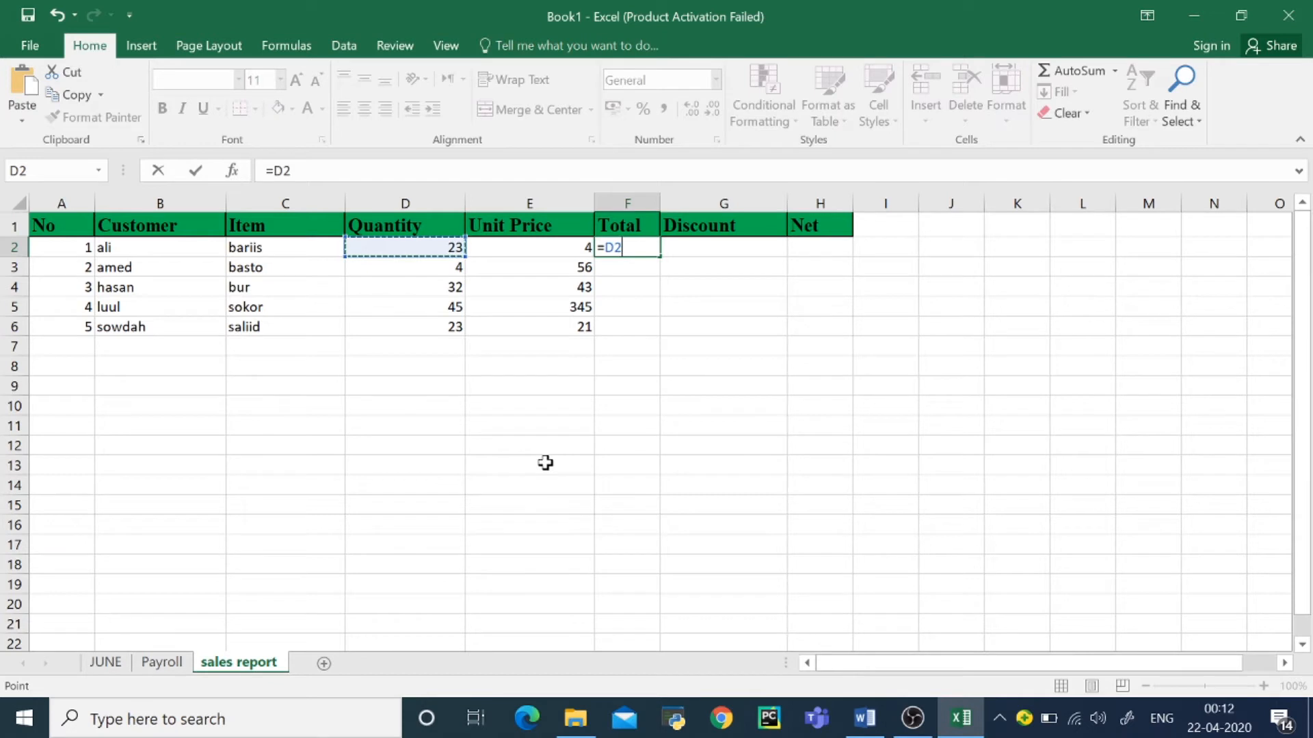
{"action": "type", "text": "*"}
{"action": "left_click", "coordinate": [531, 265]}
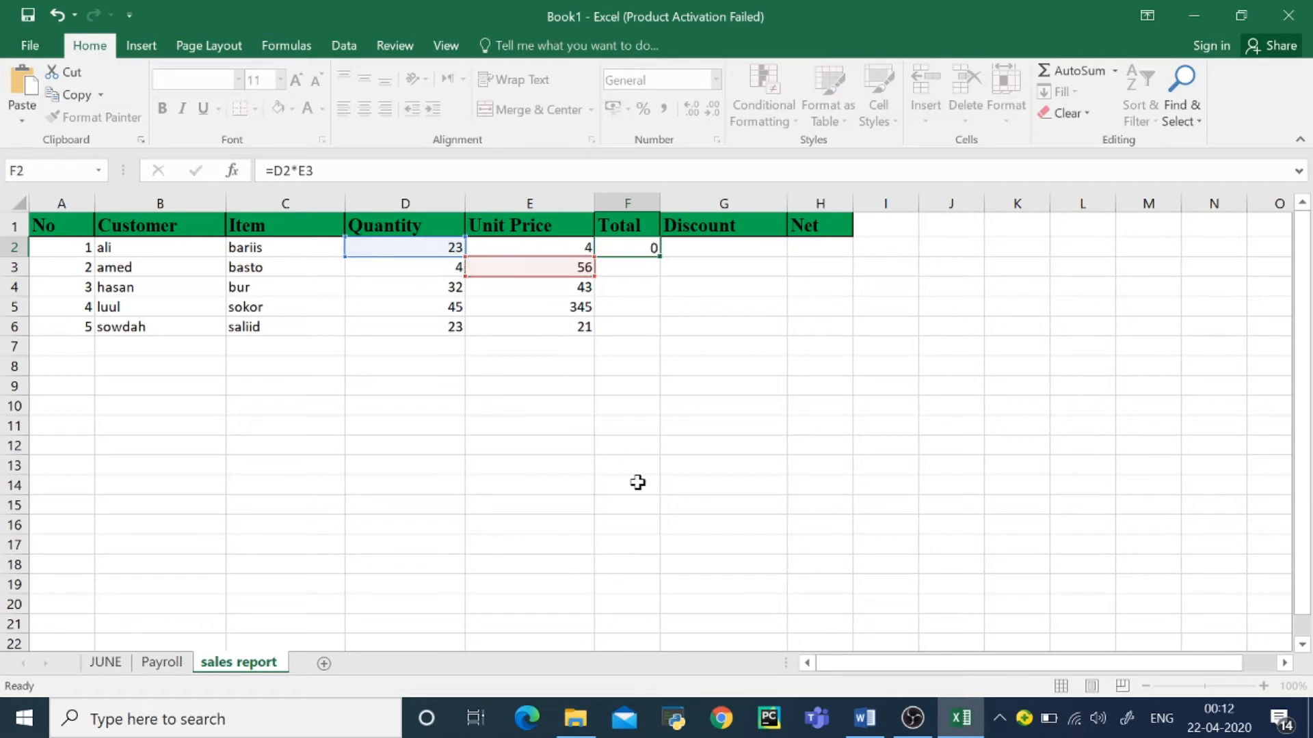
{"action": "key", "text": "Return"}
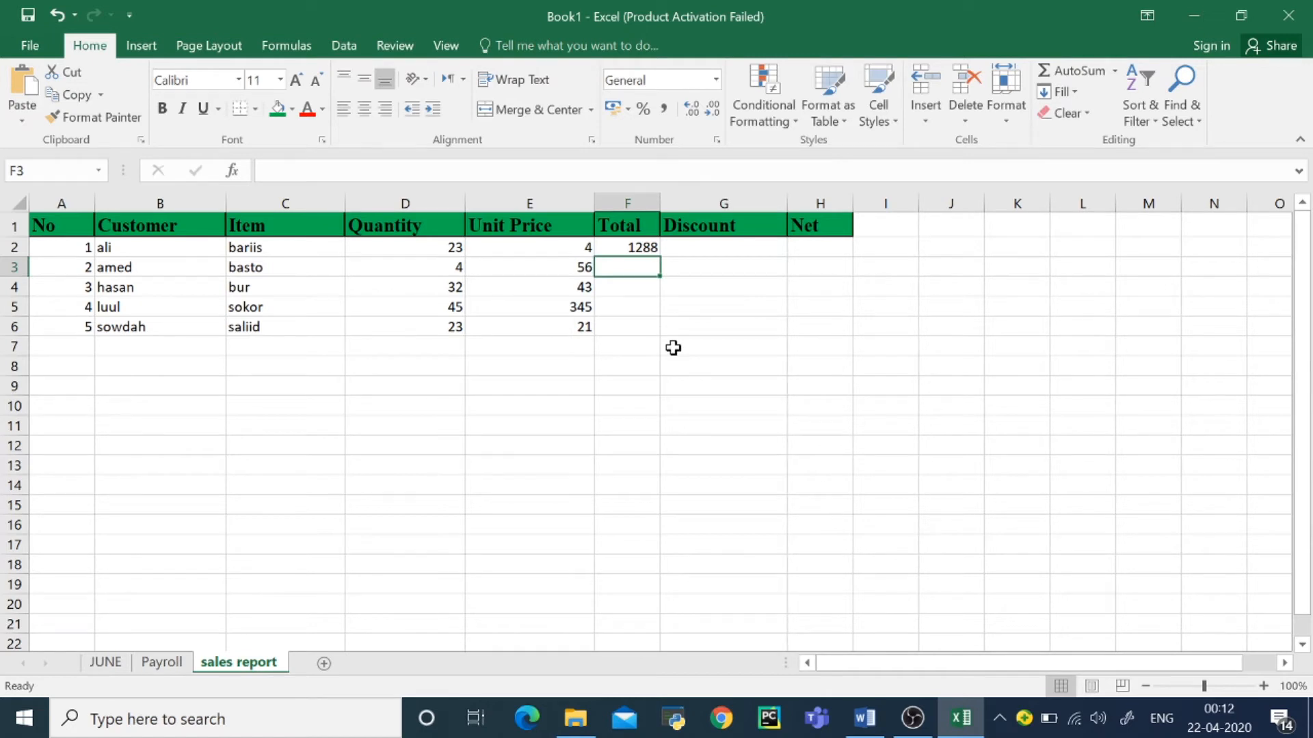
Step: Look up the Discount formula in the 3.MS-EXCEL Word document, returning to Discount cell G2 in the Excel sales report
{"action": "left_click", "coordinate": [702, 252]}
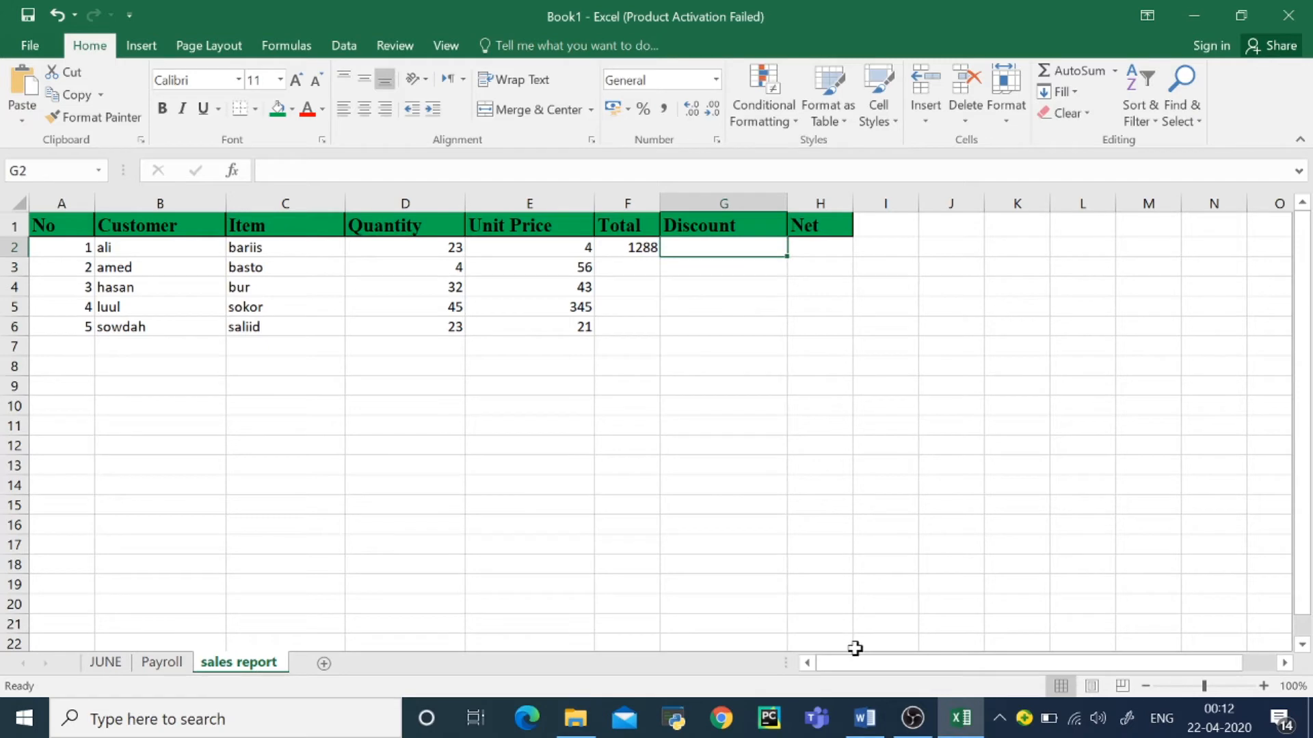
{"action": "mouse_move", "coordinate": [860, 716]}
{"action": "mouse_move", "coordinate": [892, 632]}
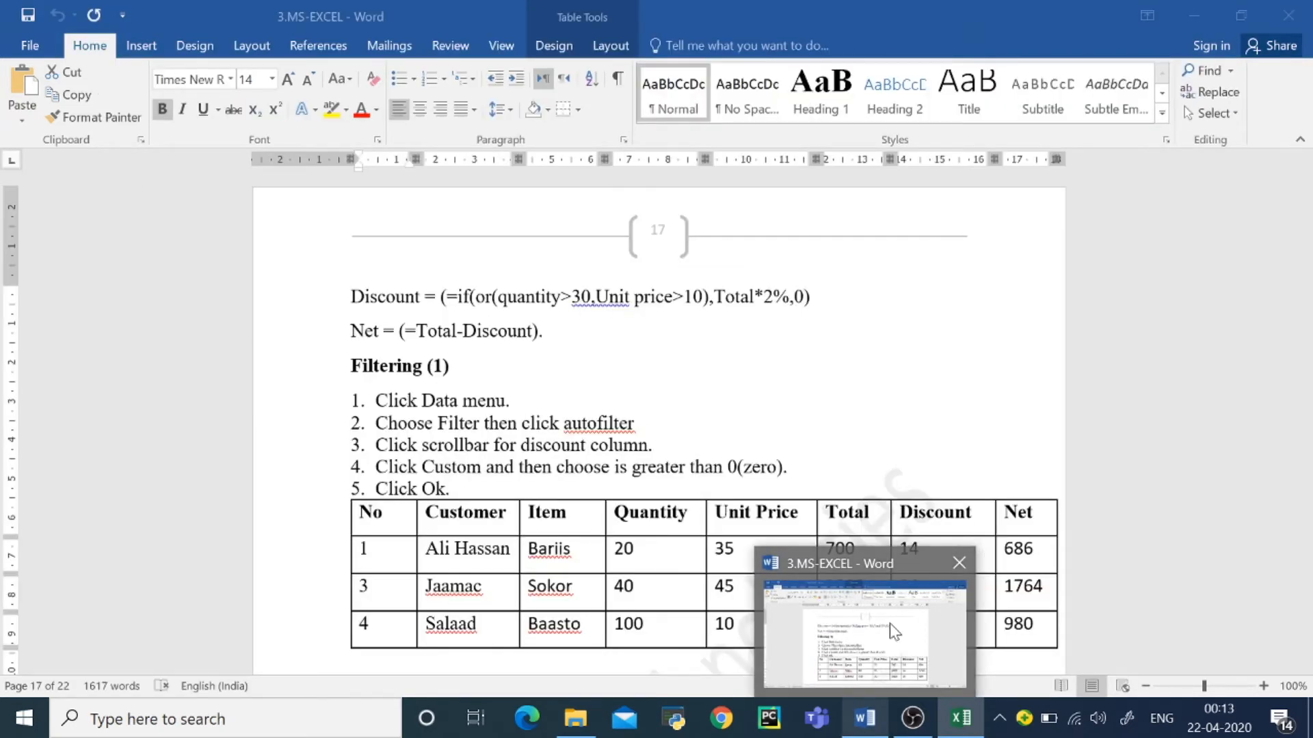
{"action": "left_click", "coordinate": [893, 633]}
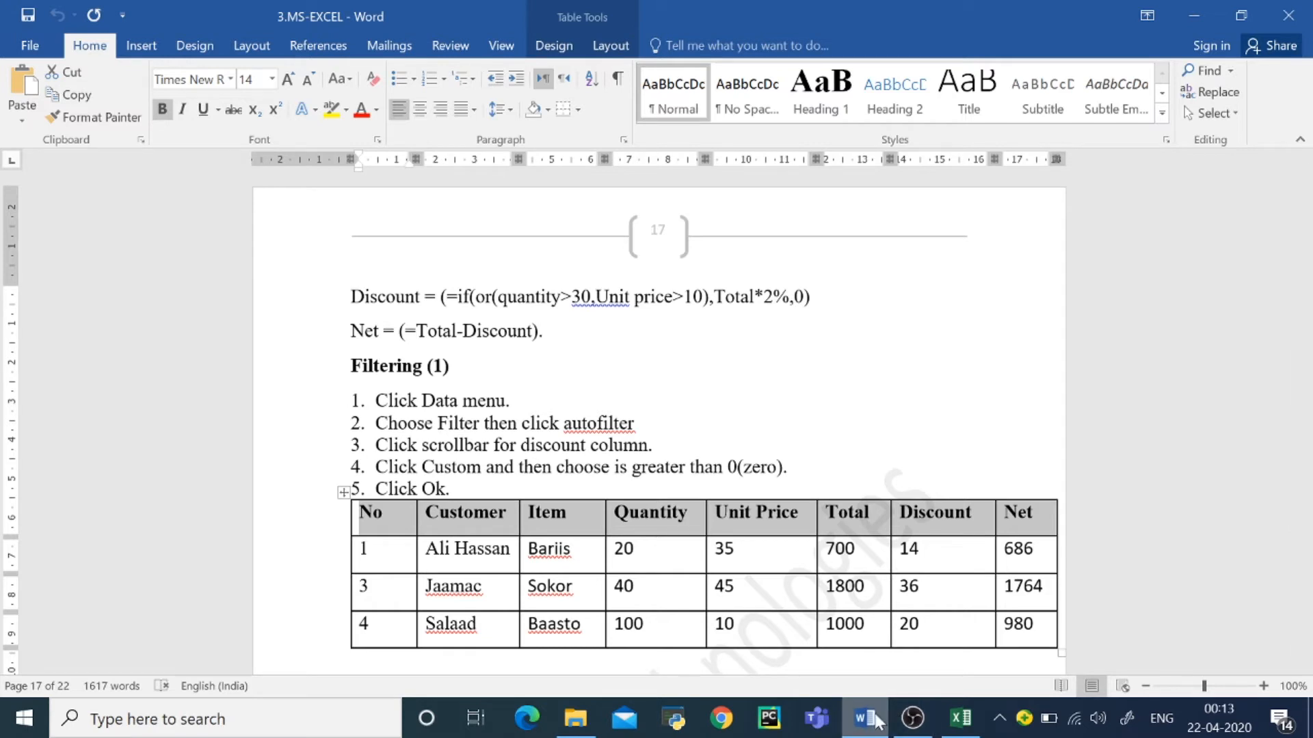
{"action": "mouse_move", "coordinate": [877, 722]}
{"action": "left_click", "coordinate": [953, 666]}
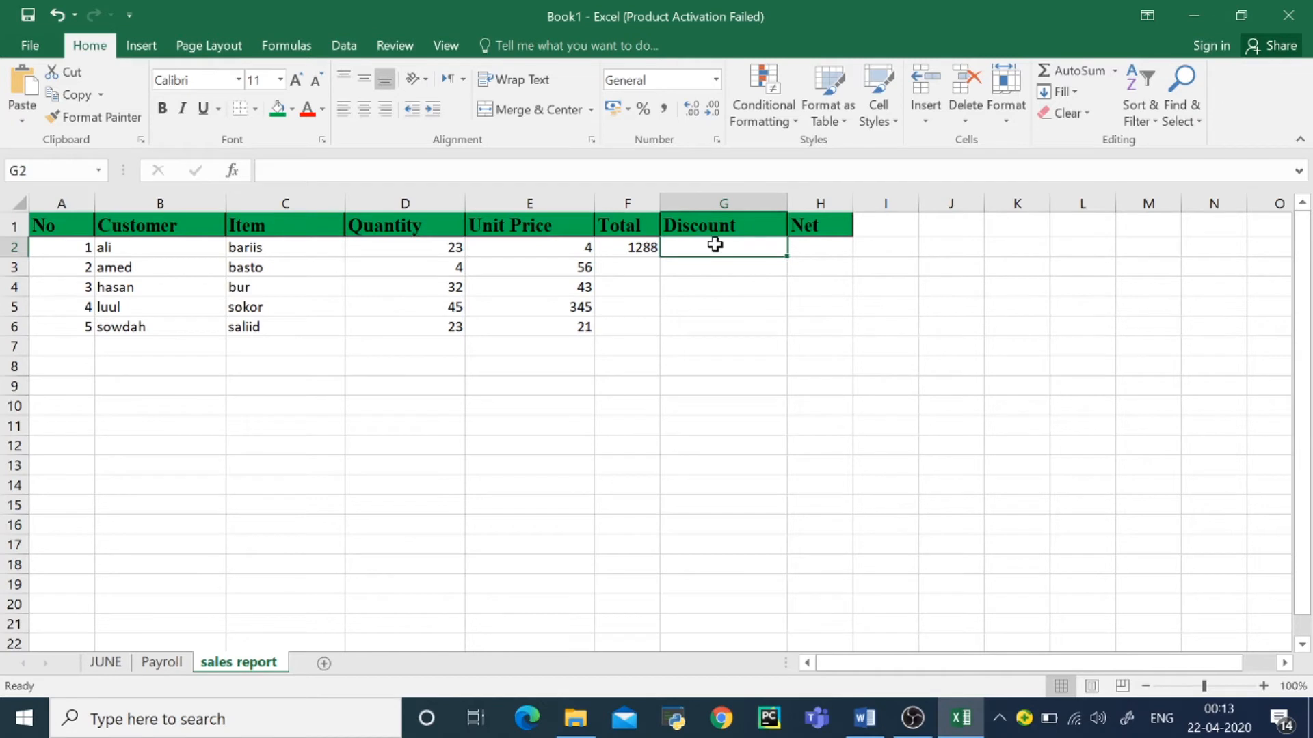
Step: Begin the Discount formula in G2 with =if(or( for a test with alternative conditions
{"action": "type", "text": "="}
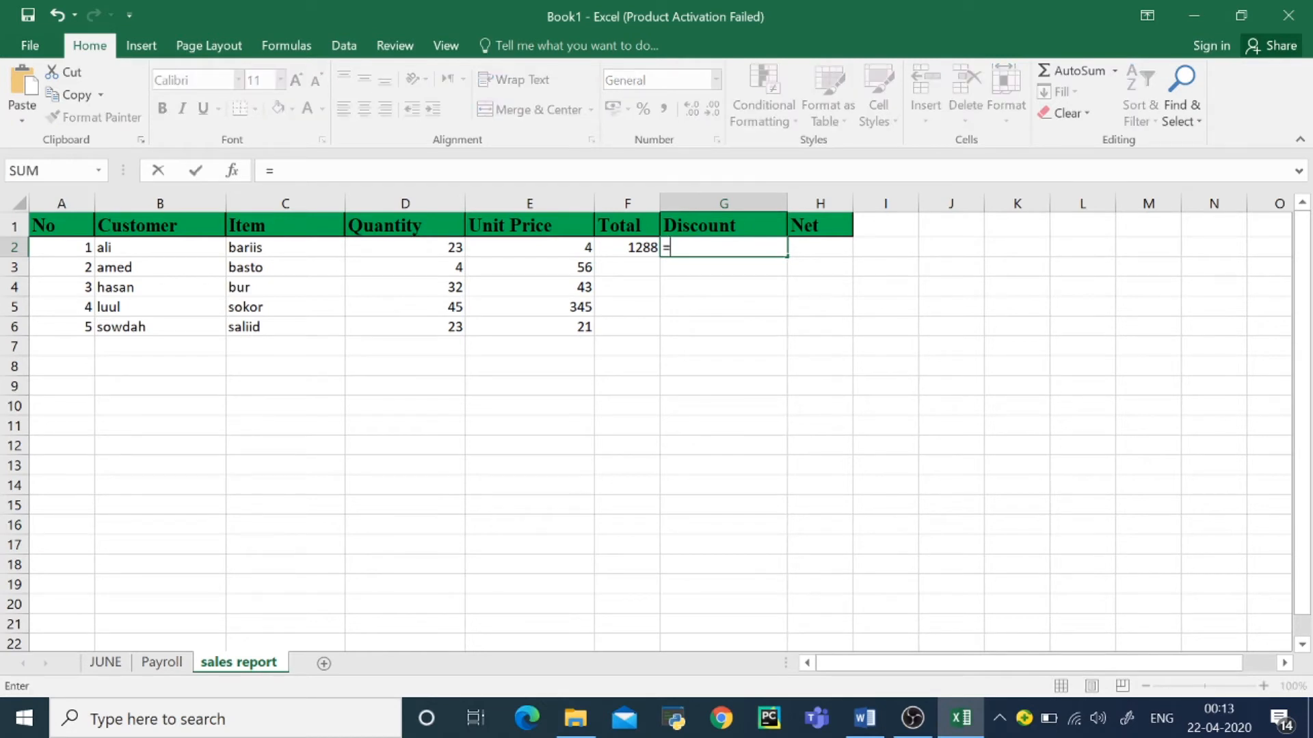
{"action": "type", "text": "if"}
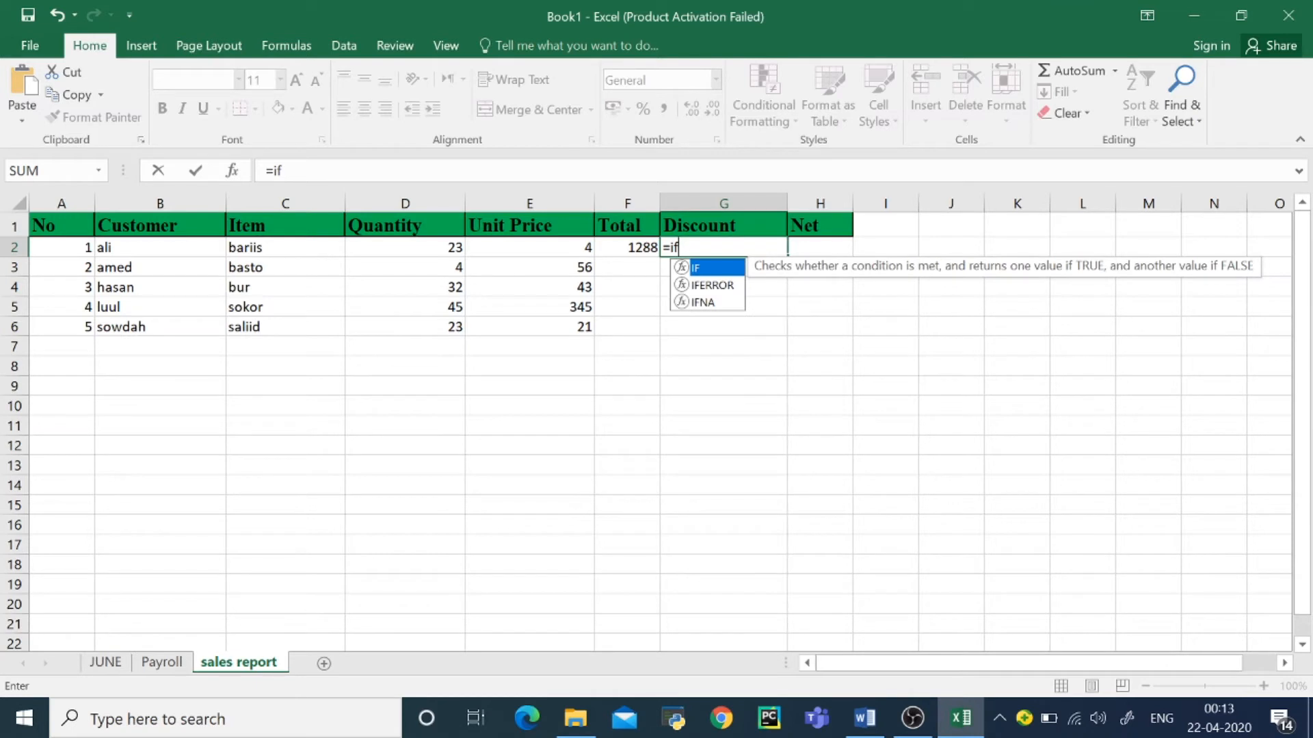
{"action": "type", "text": "("}
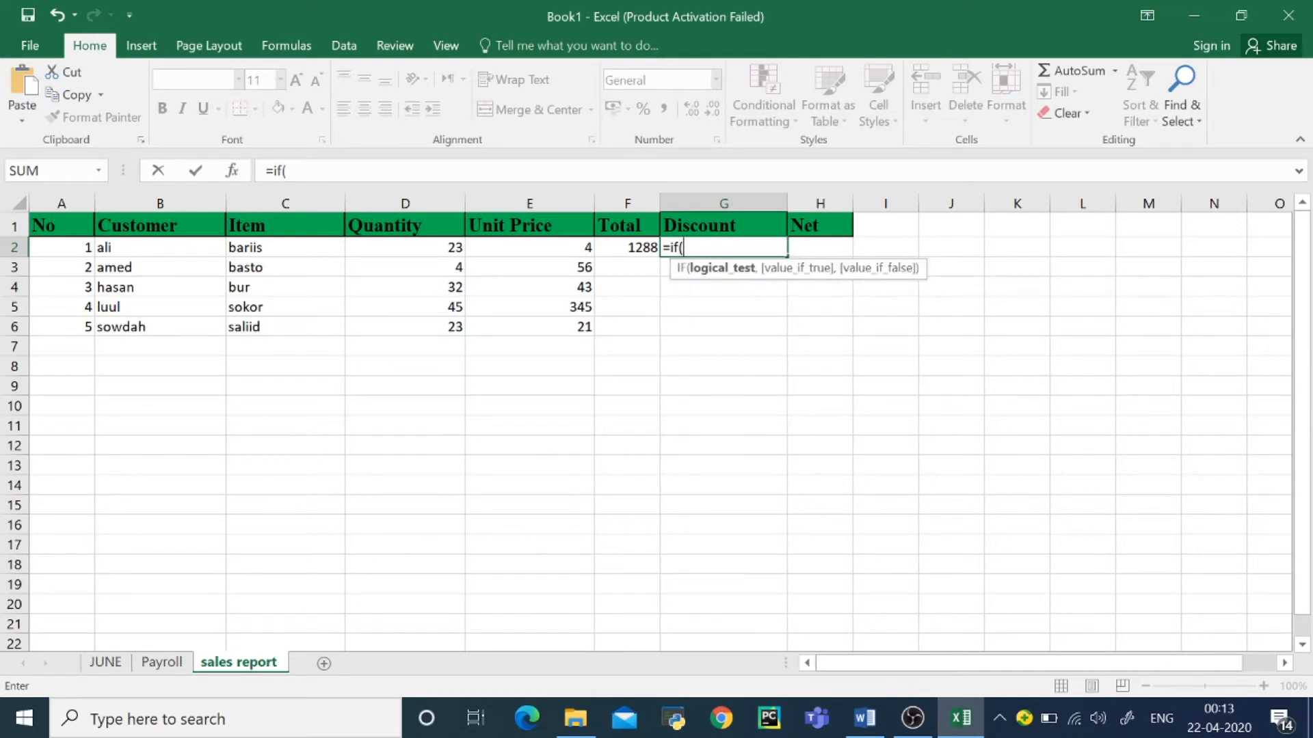
{"action": "type", "text": "or"}
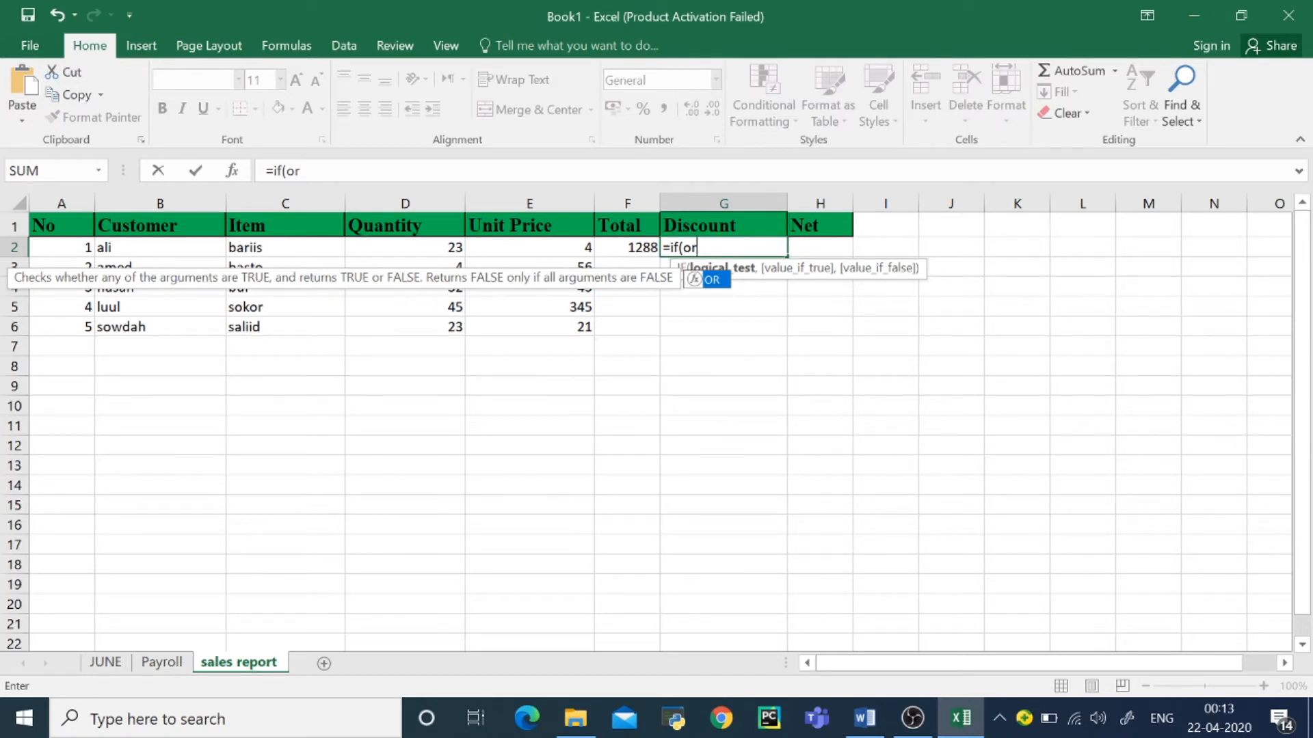
{"action": "type", "text": "("}
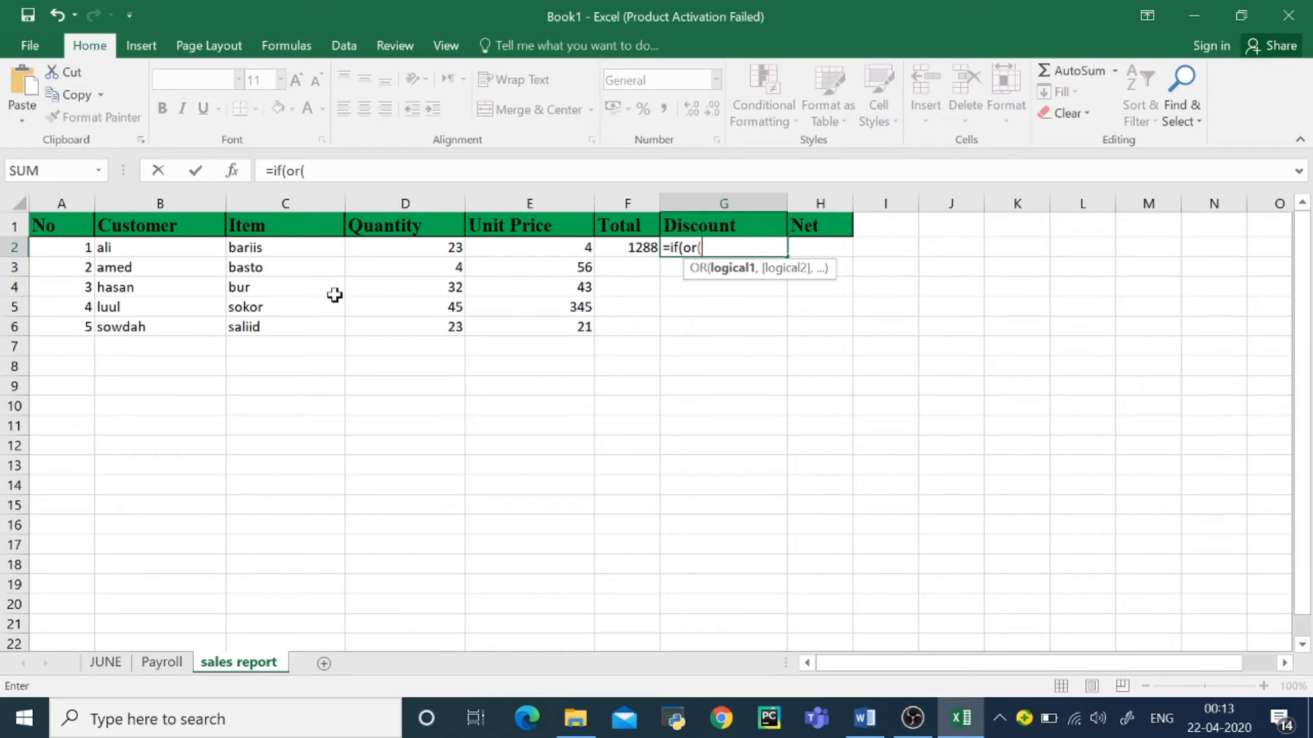
{"action": "left_click", "coordinate": [297, 250]}
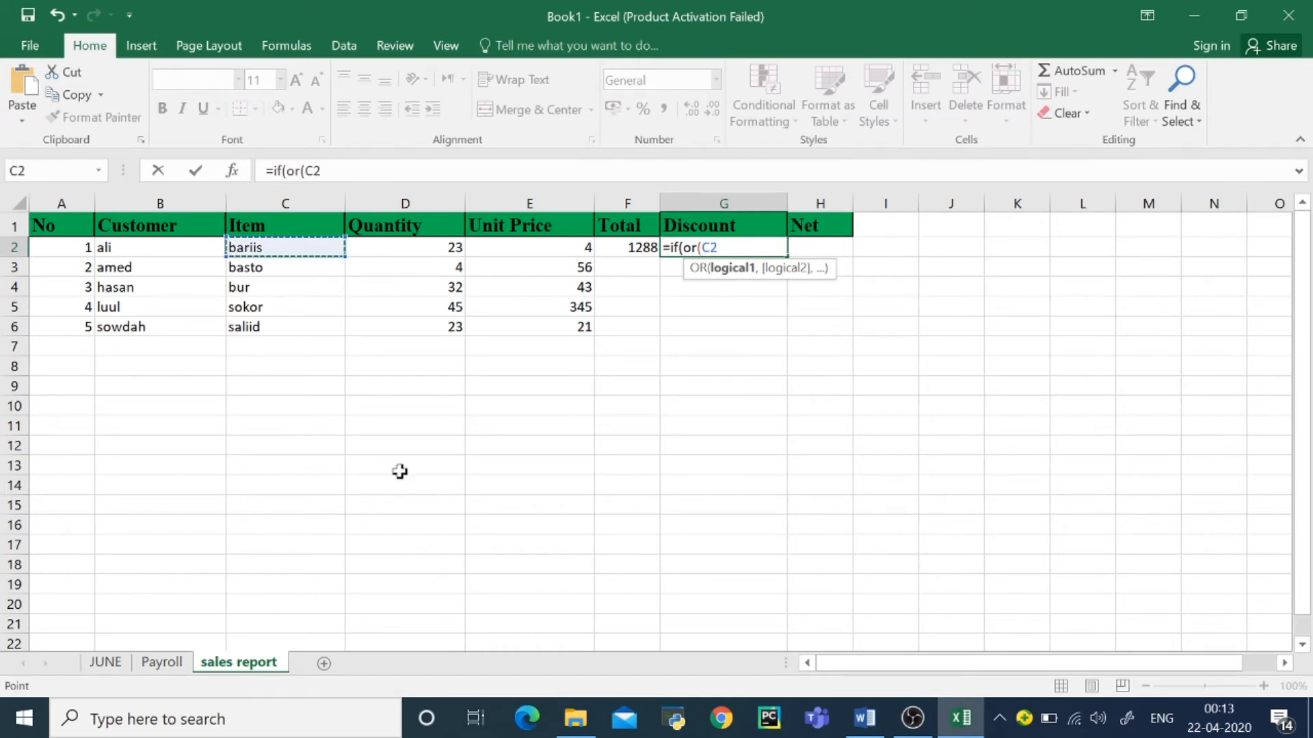
{"action": "type", "text": ">"}
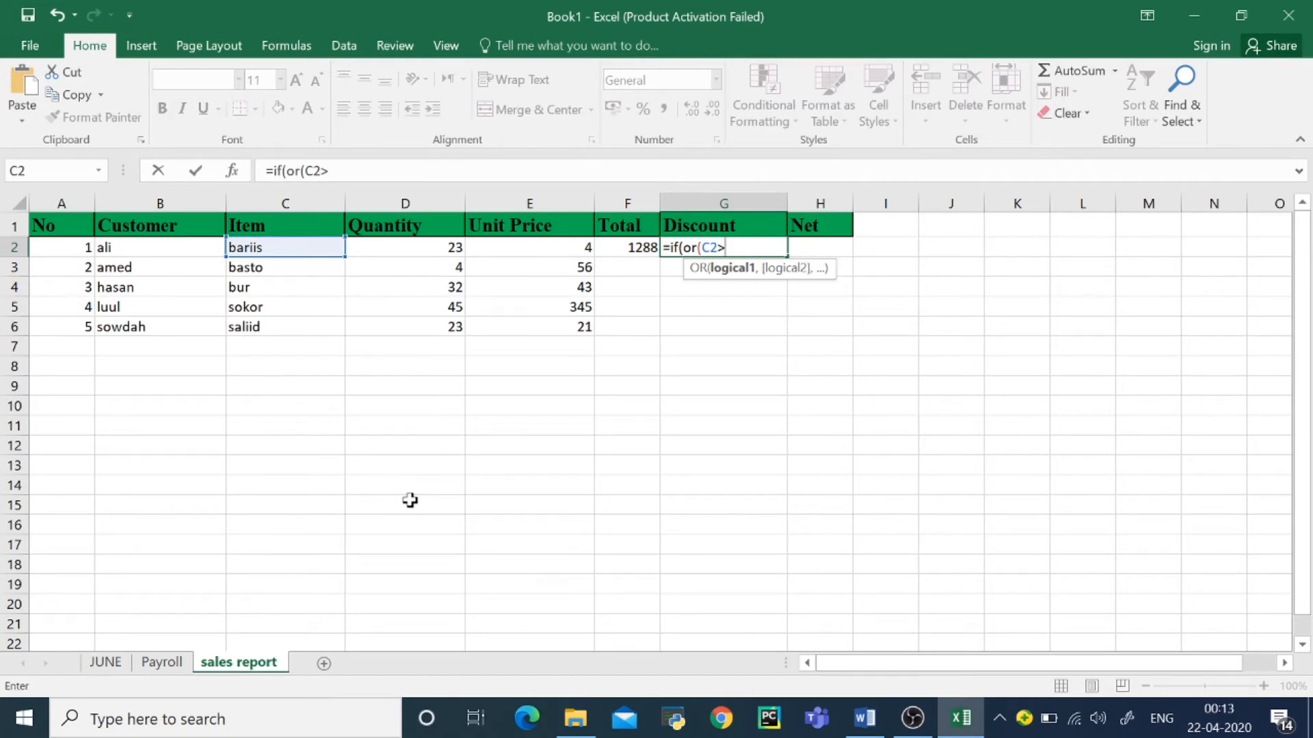
{"action": "type", "text": "300,"}
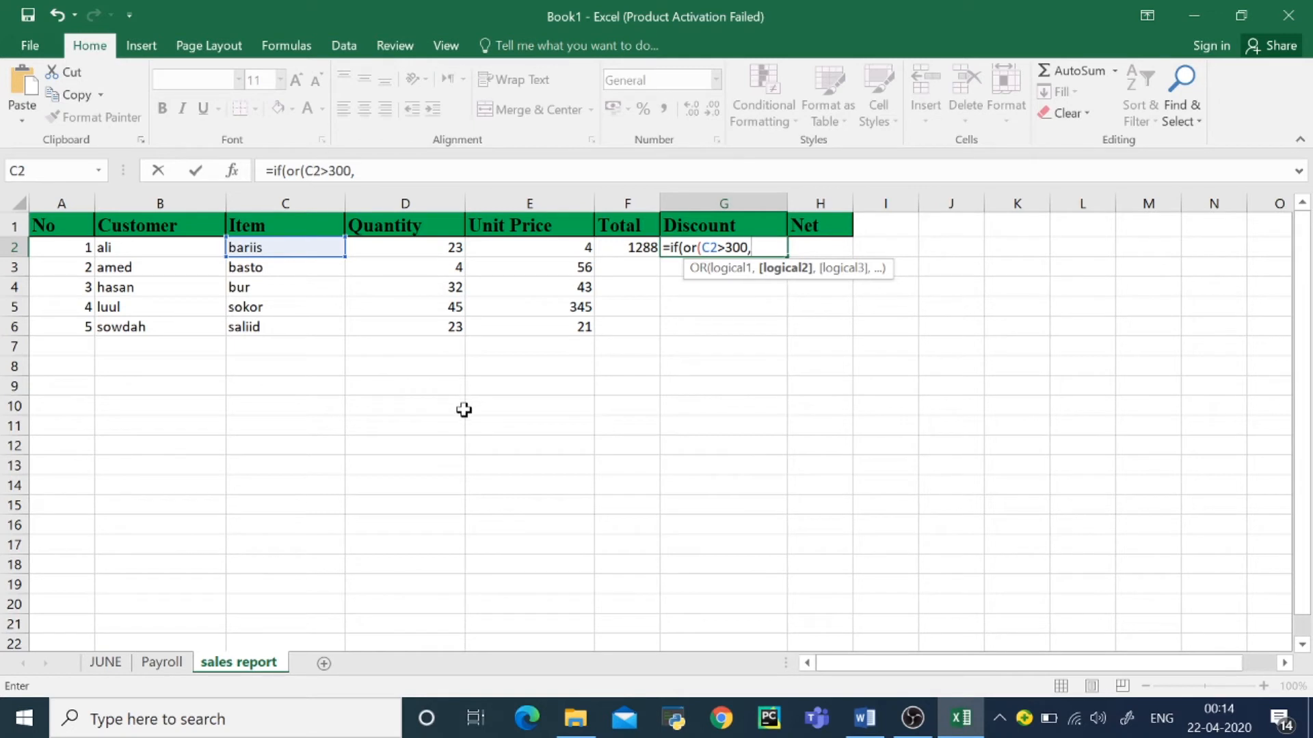
{"action": "key", "text": "BackSpace"}
{"action": "key", "text": "BackSpace"}
{"action": "key", "text": "BackSpace"}
{"action": "key", "text": "BackSpace"}
{"action": "key", "text": "BackSpace"}
{"action": "key", "text": "BackSpace"}
{"action": "key", "text": "BackSpace"}
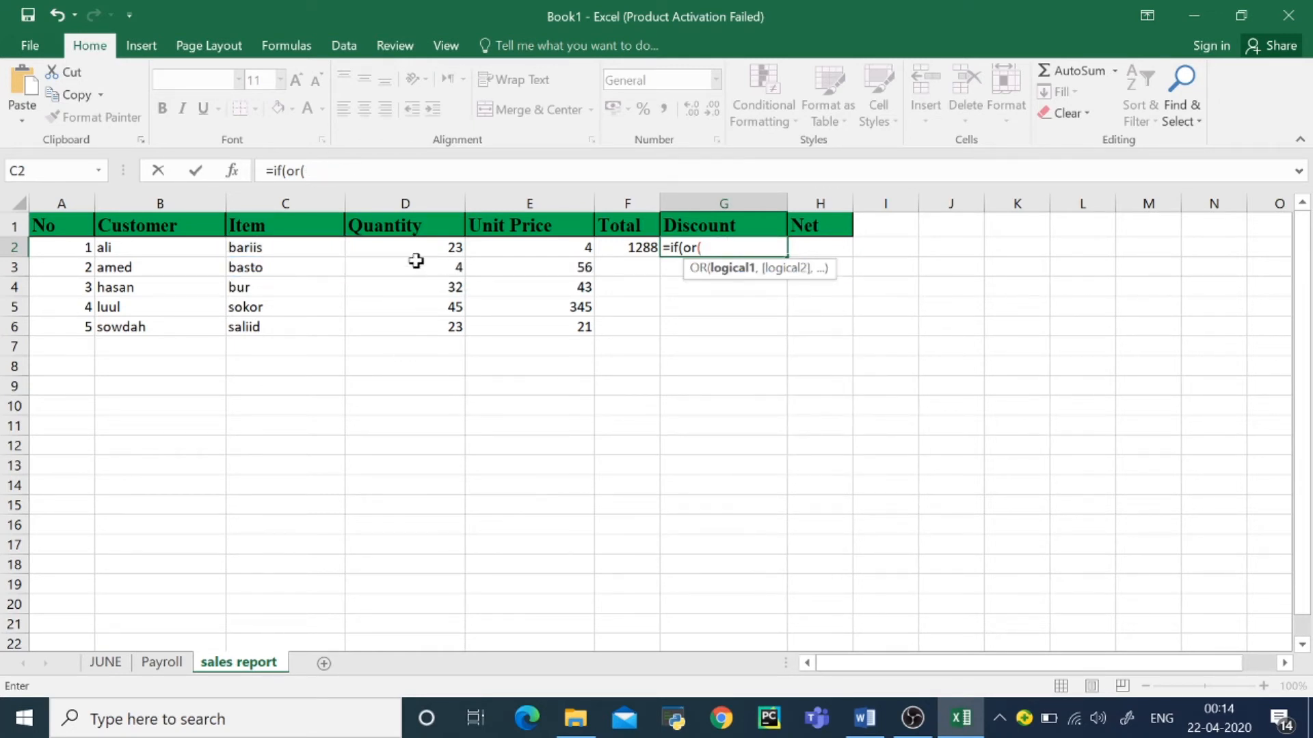
Step: Add the OR conditions D2>300 and E2>10 as the logical test of the Discount formula in G2
{"action": "left_click", "coordinate": [393, 247]}
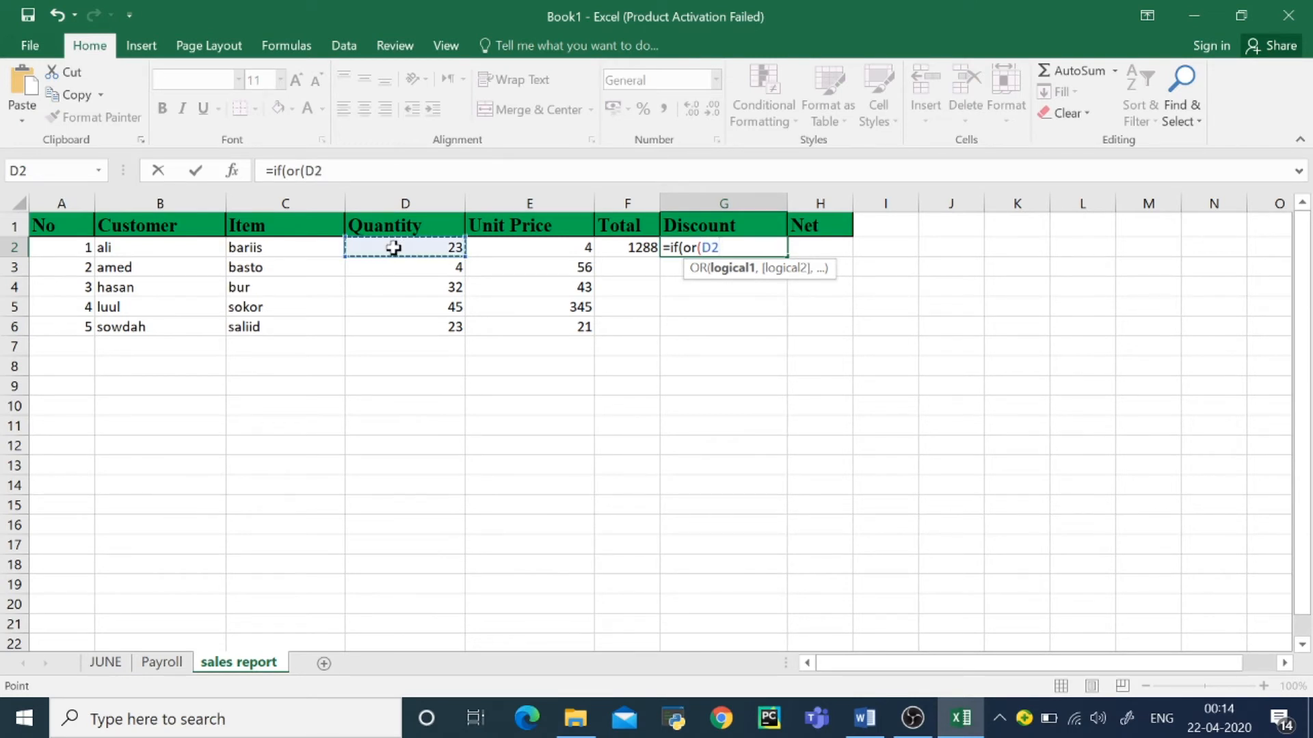
{"action": "type", "text": ">300,"}
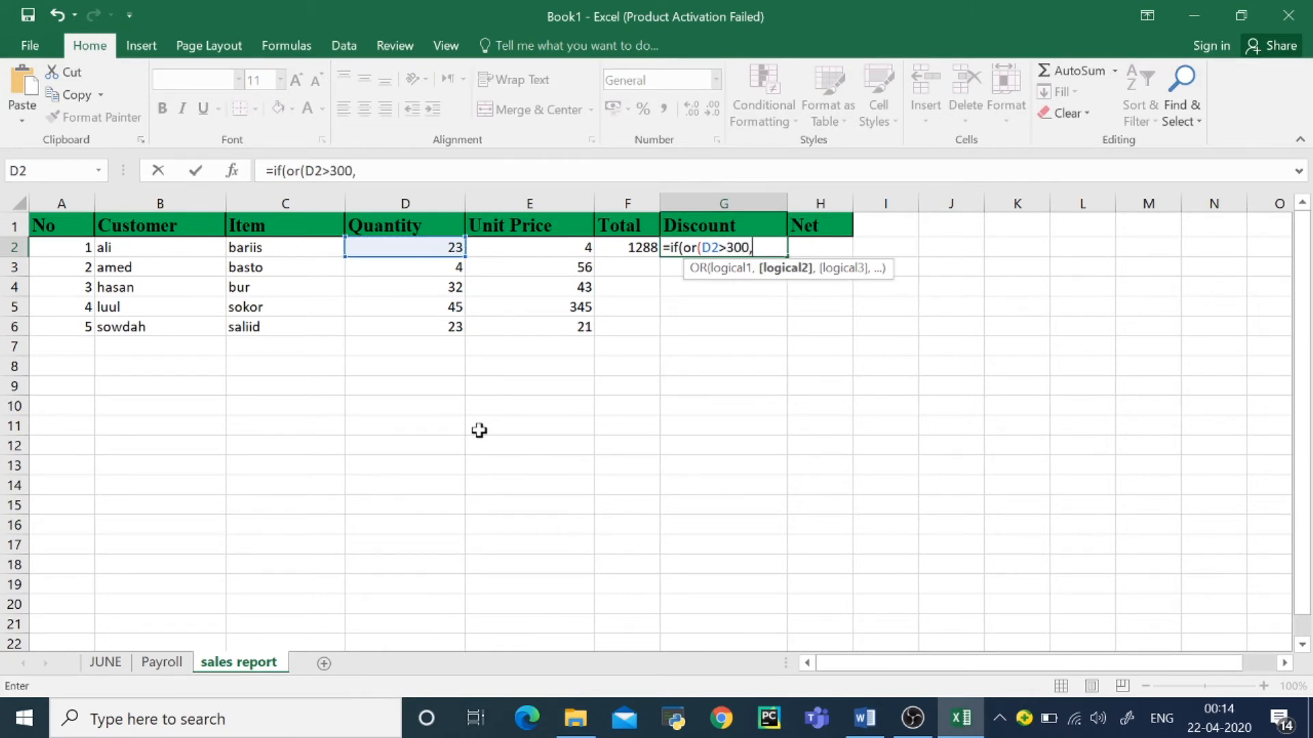
{"action": "left_click", "coordinate": [526, 252]}
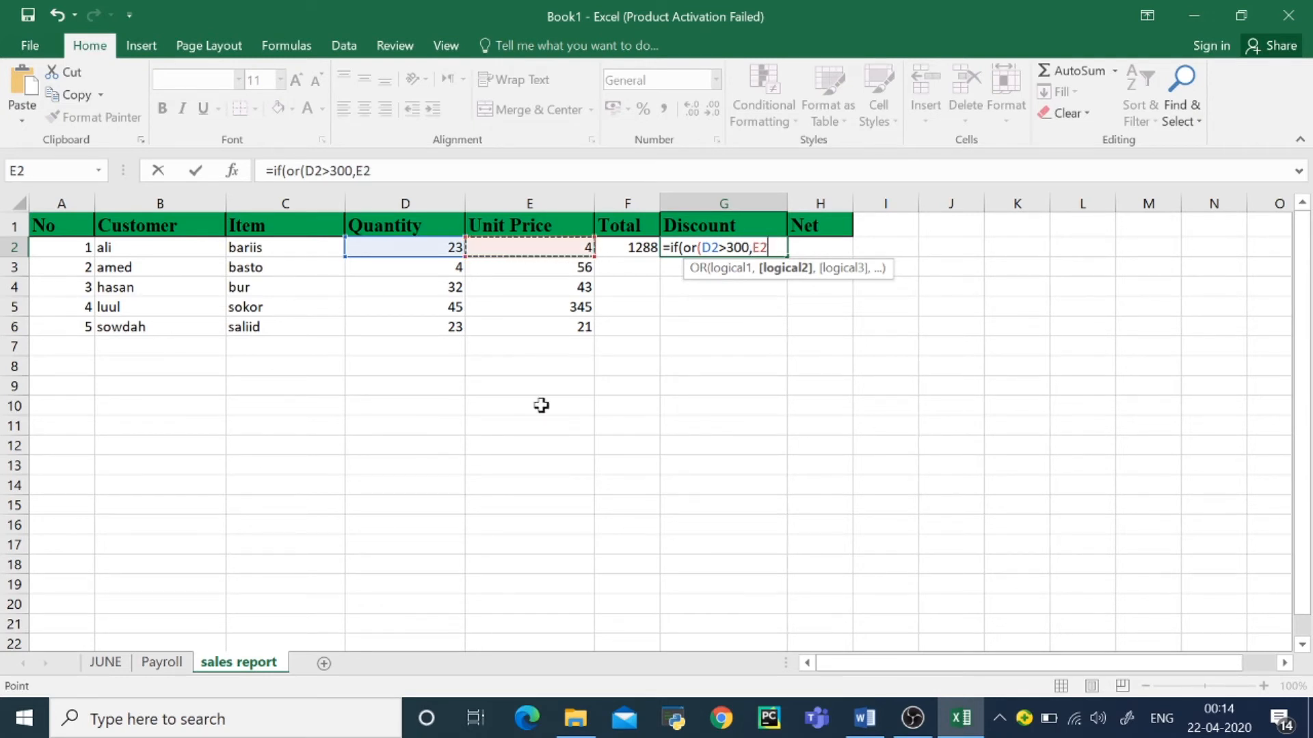
{"action": "type", "text": ">10"}
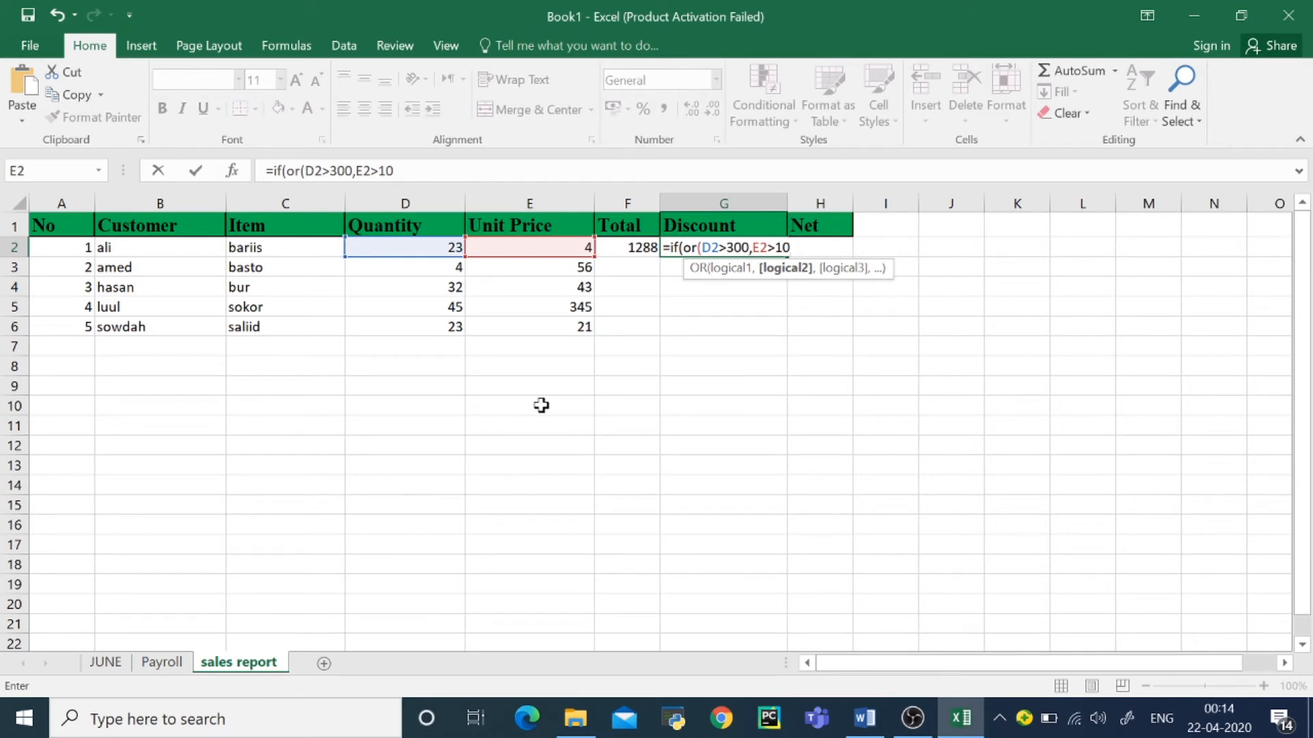
{"action": "type", "text": "),"}
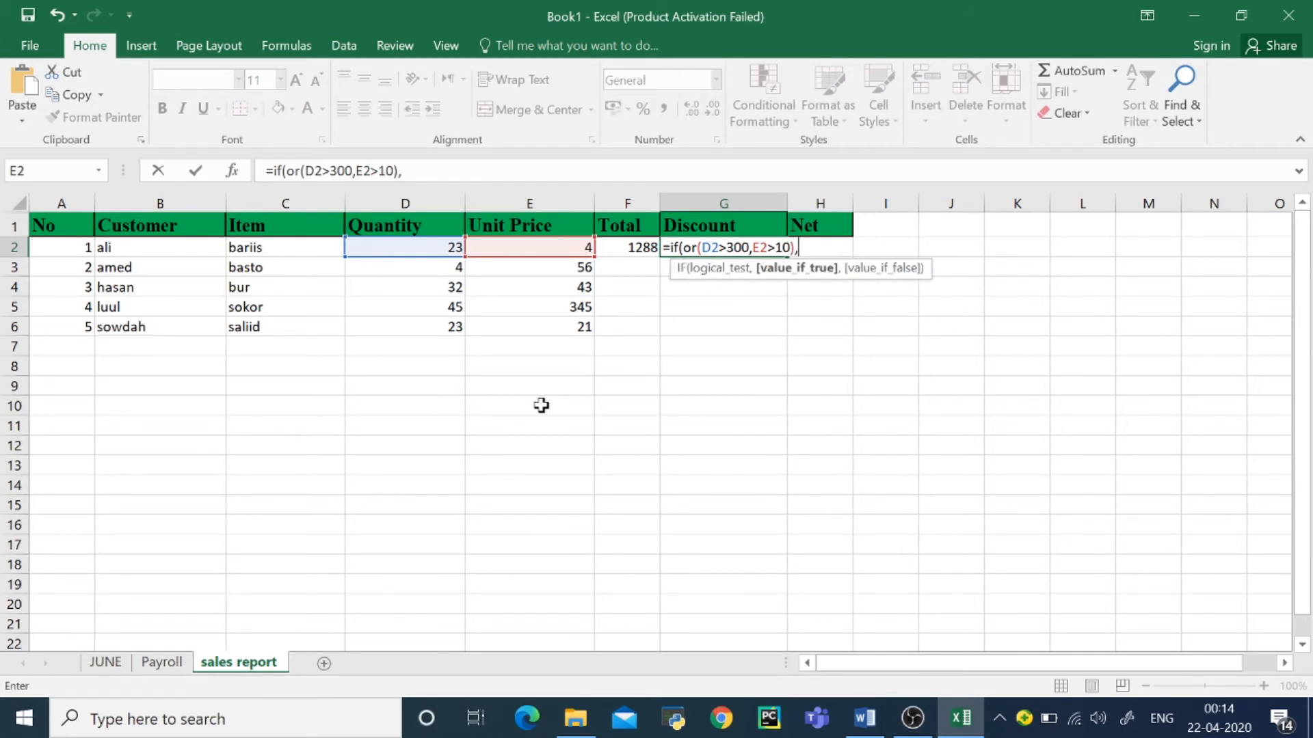
Step: Complete the Discount formula in G2 with F2*2% as the value if true and 0 as the value if false
{"action": "left_click", "coordinate": [632, 251]}
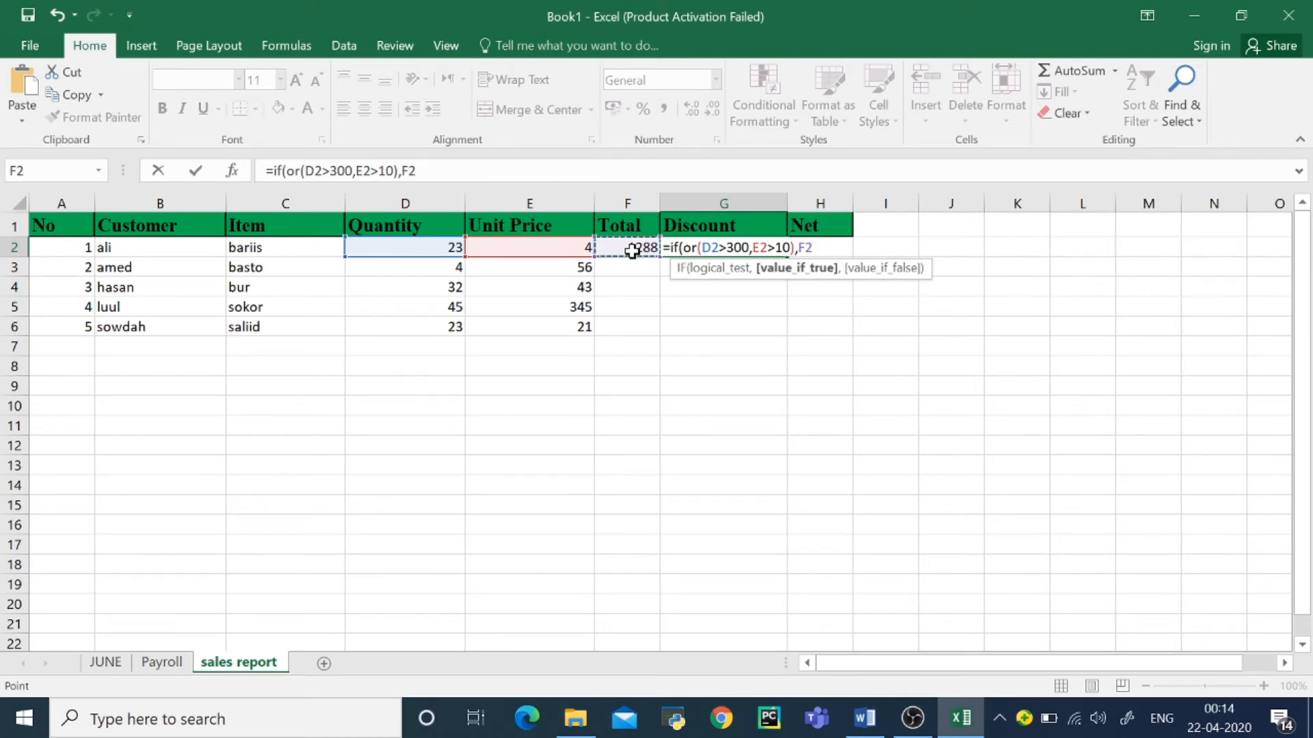
{"action": "type", "text": "*2%,0"}
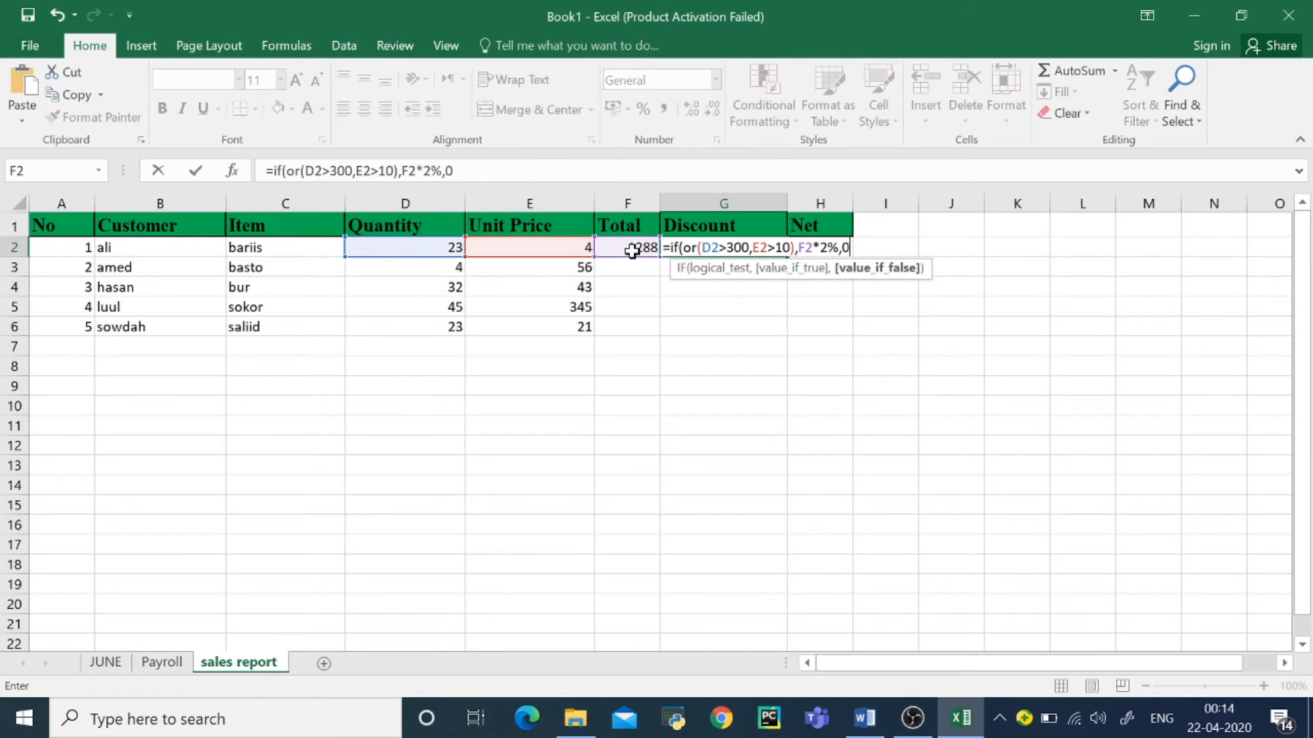
{"action": "type", "text": ")"}
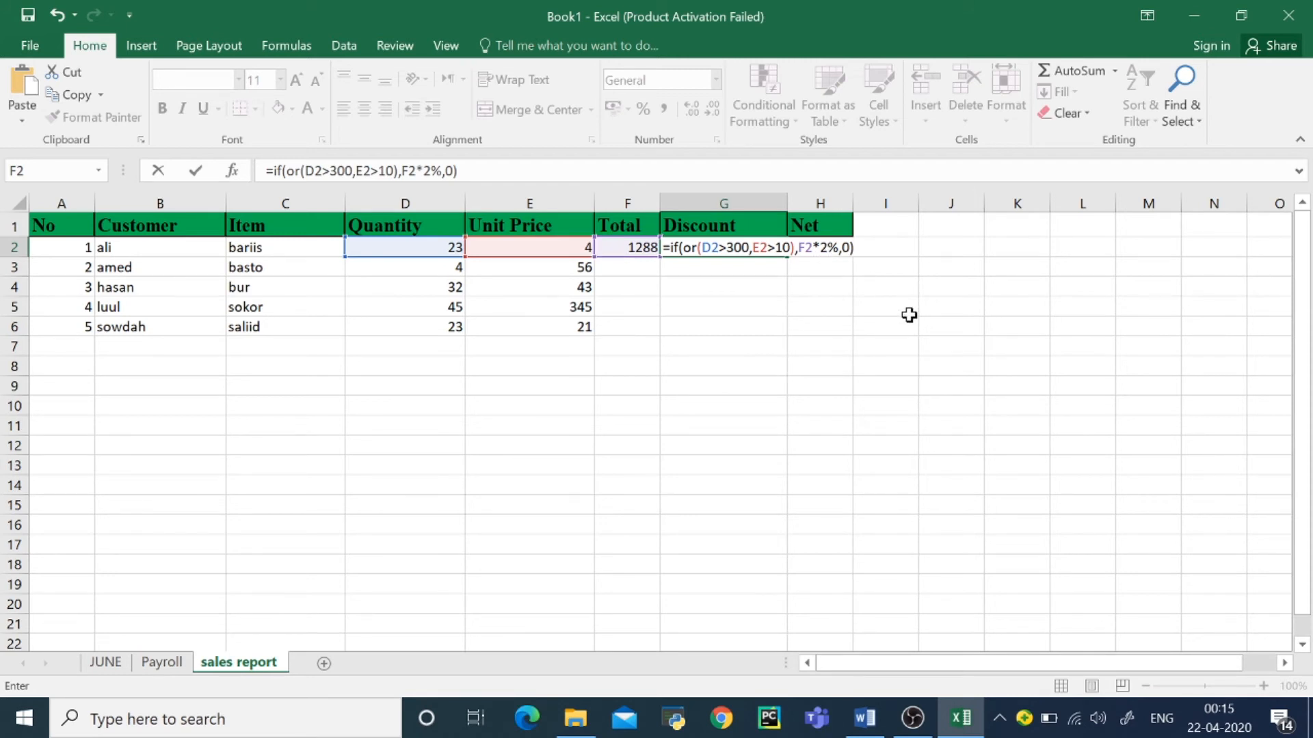
{"action": "key", "text": "Return"}
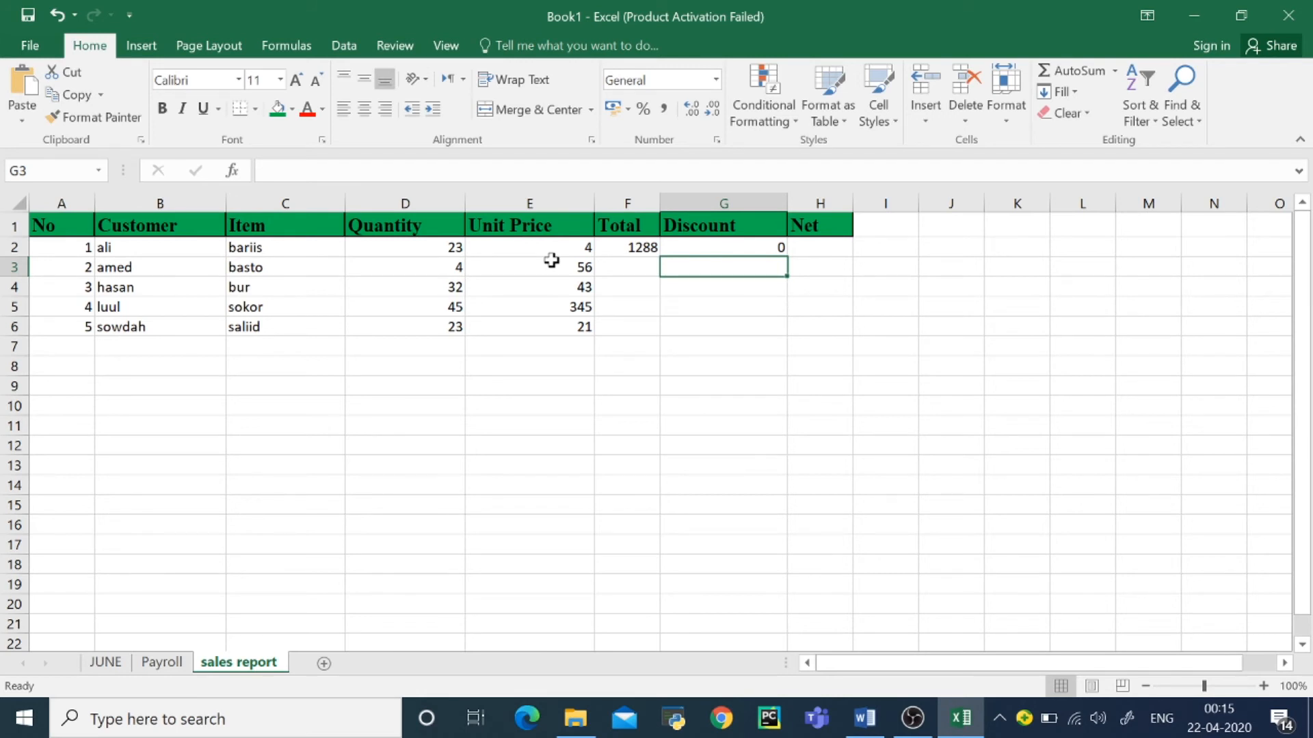
Step: Enter the formula =F2-G2 in the first Net cell, H2
{"action": "left_click", "coordinate": [819, 252]}
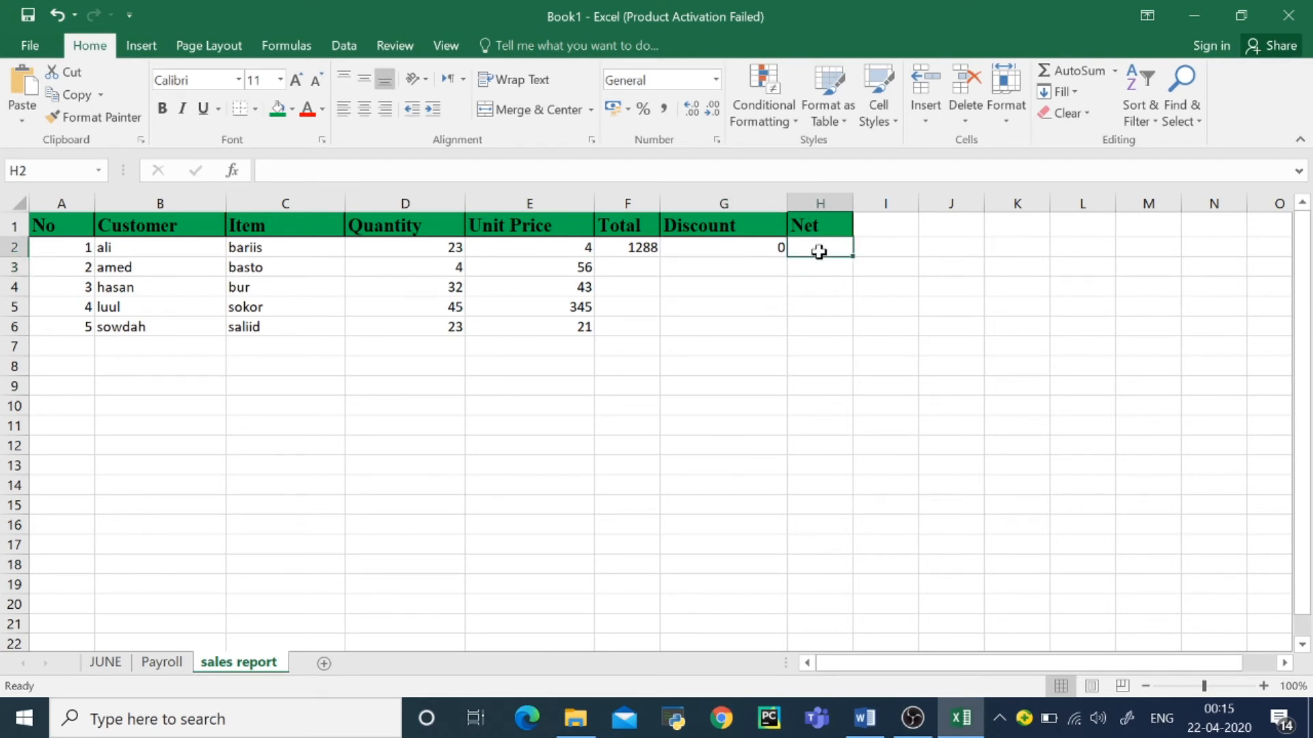
{"action": "type", "text": "="}
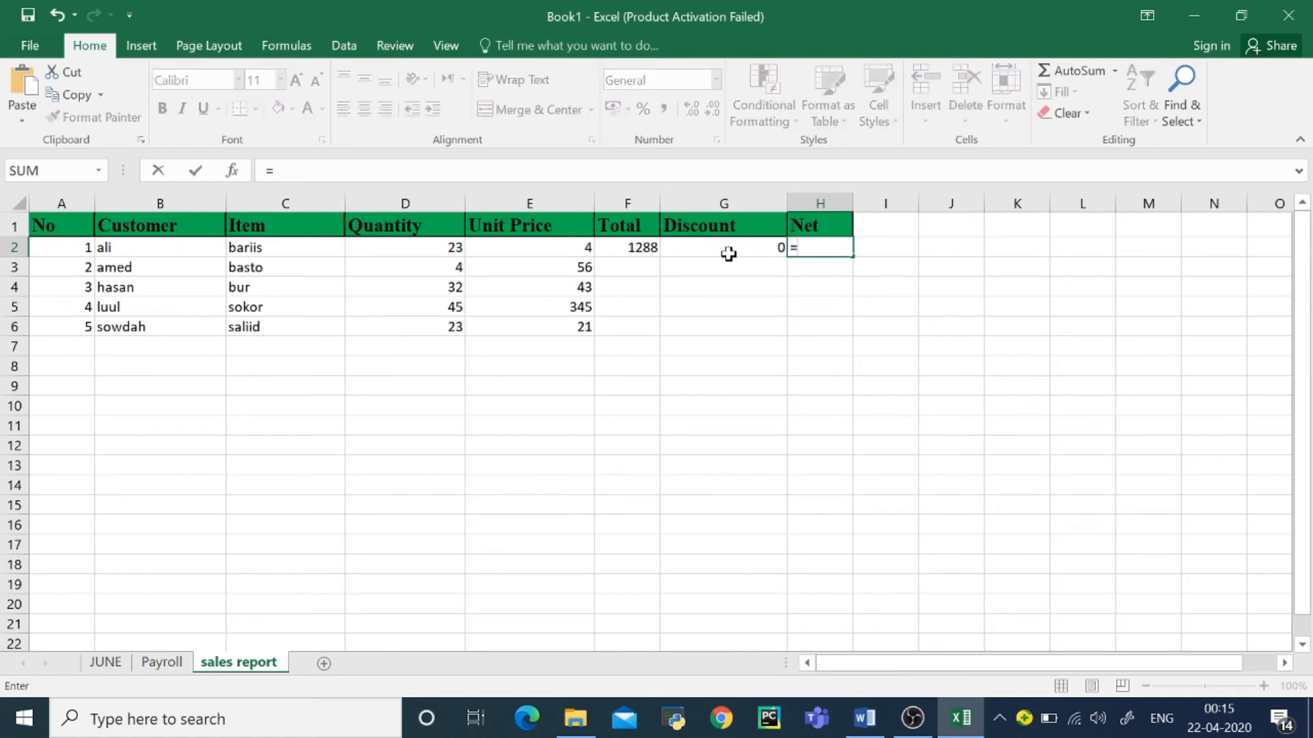
{"action": "left_click", "coordinate": [641, 251]}
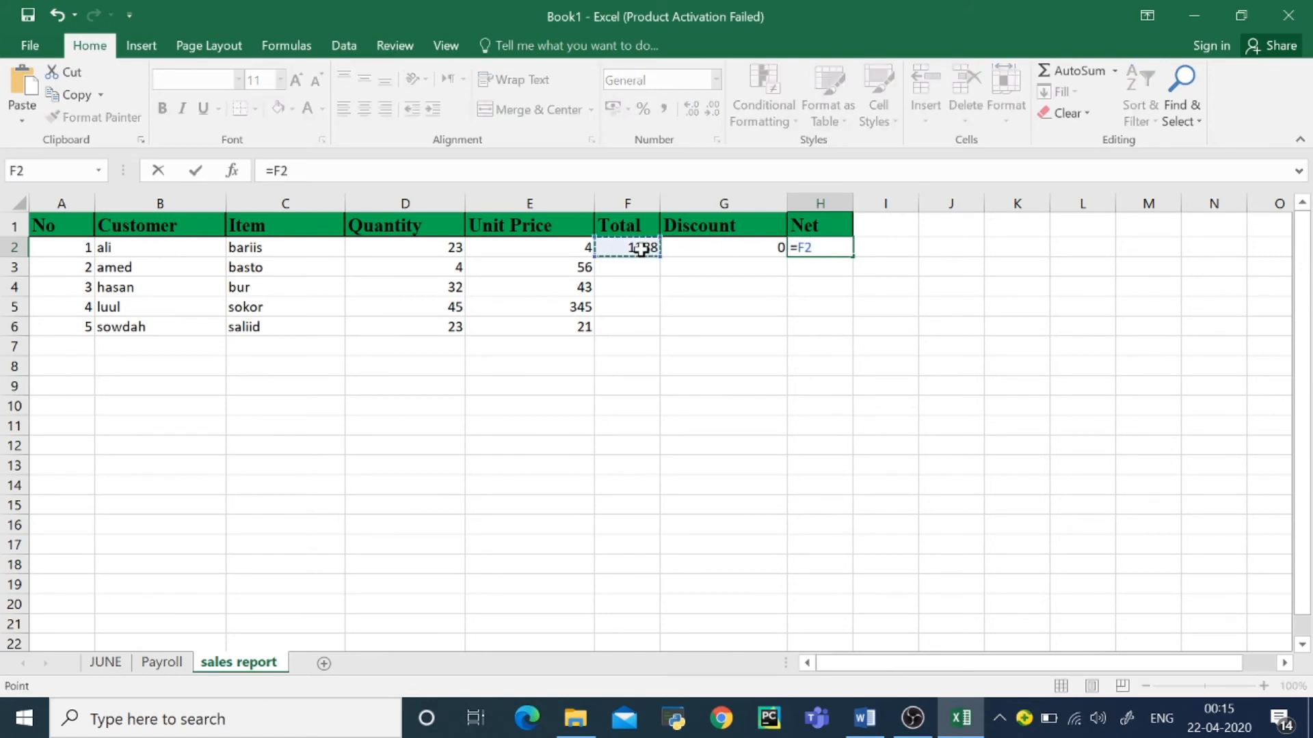
{"action": "type", "text": "-"}
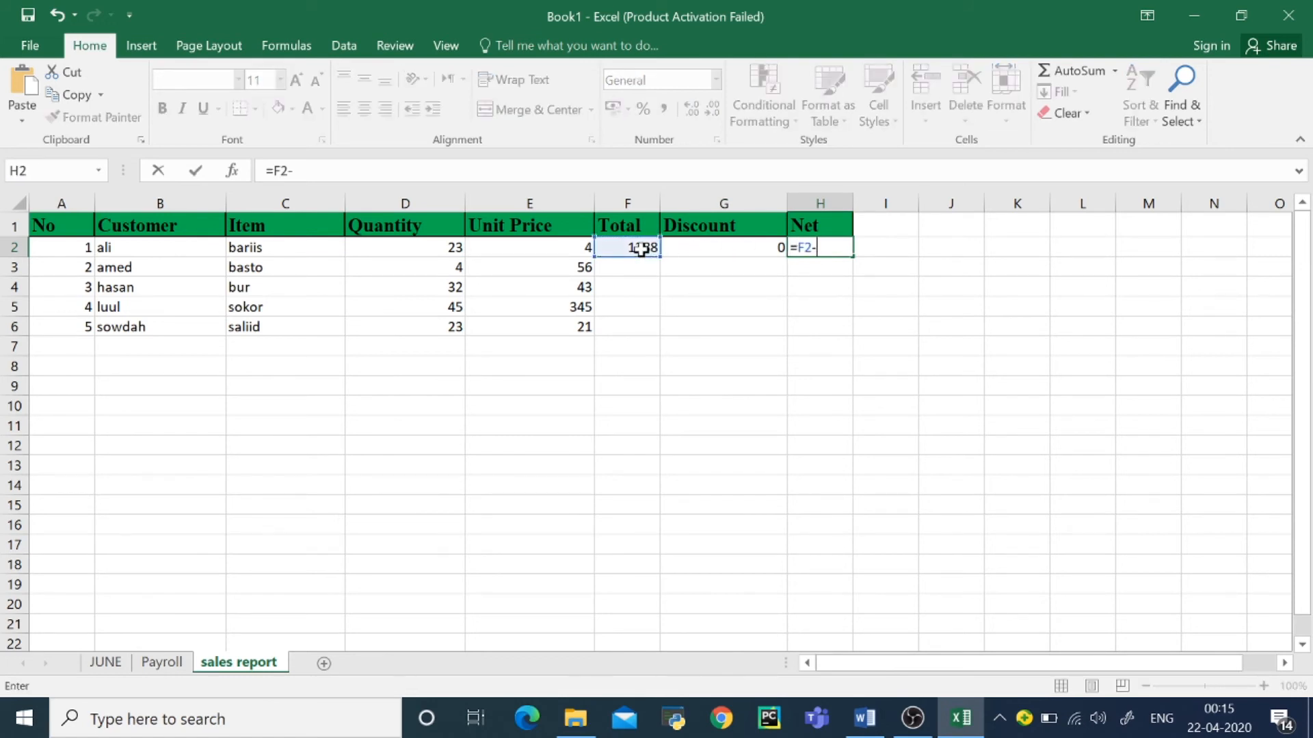
{"action": "left_click", "coordinate": [688, 250]}
{"action": "key", "text": "Return"}
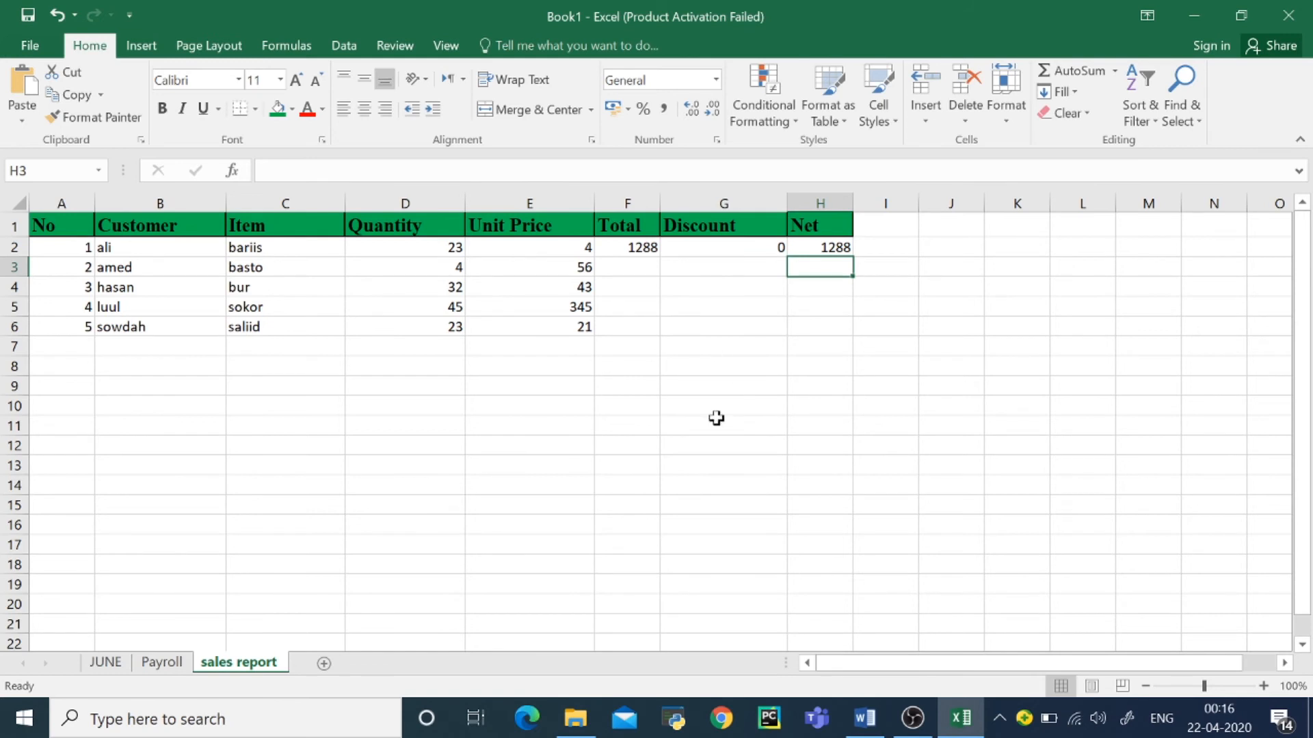
Step: Fill the row 2 Net, Discount and Total formulas down their columns through row 6
{"action": "left_click", "coordinate": [830, 248]}
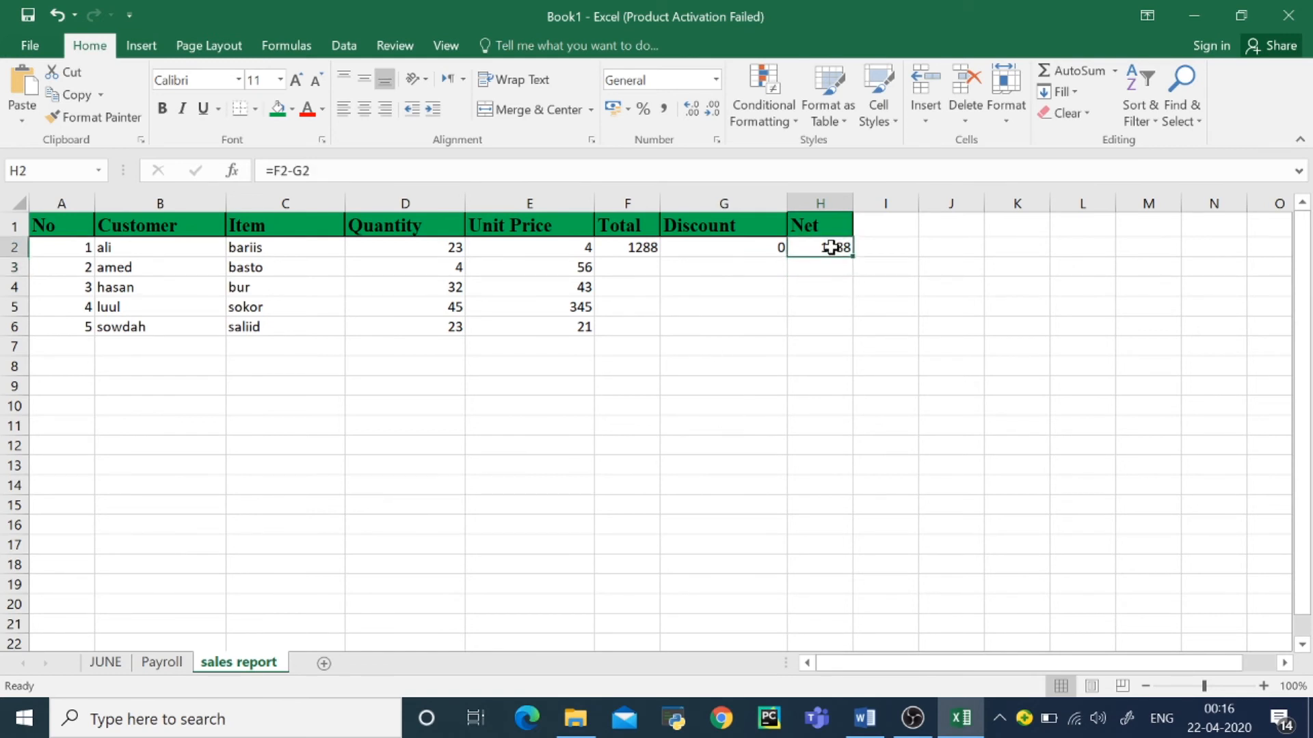
{"action": "left_click_drag", "start_coordinate": [850, 259], "coordinate": [848, 332]}
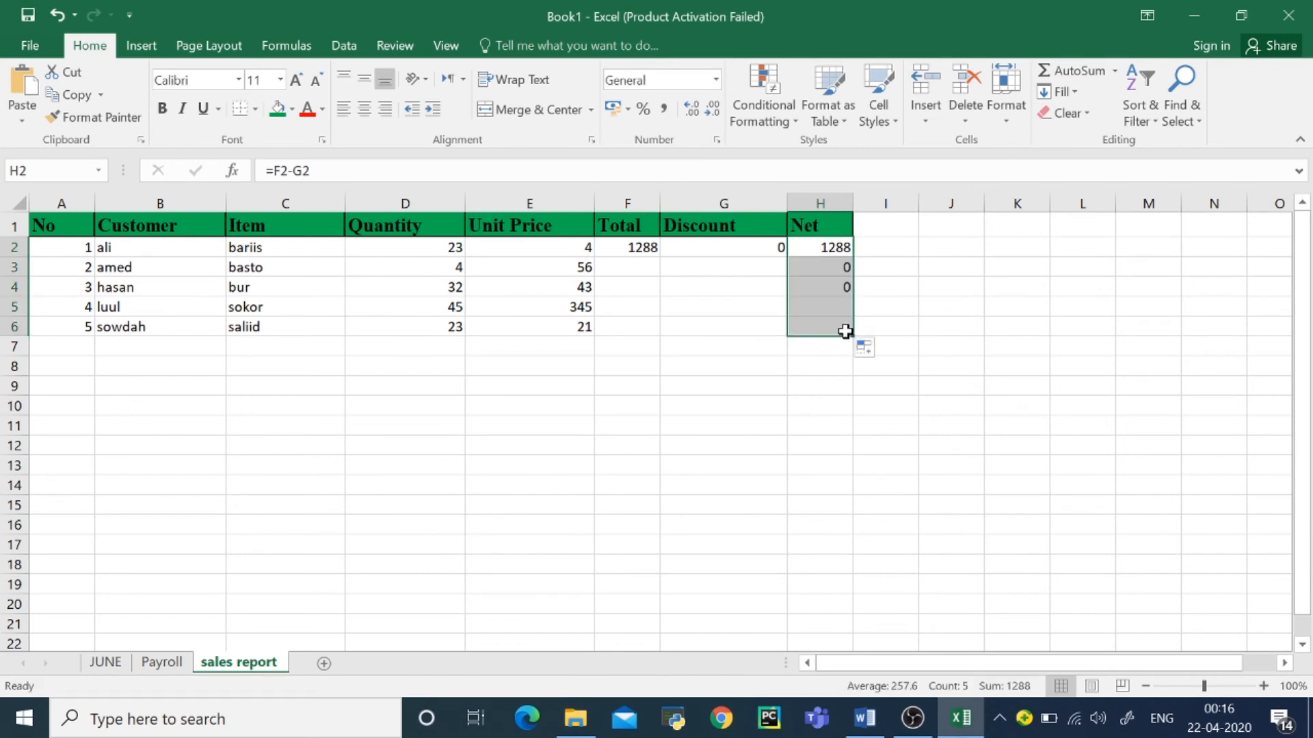
{"action": "left_click", "coordinate": [768, 252]}
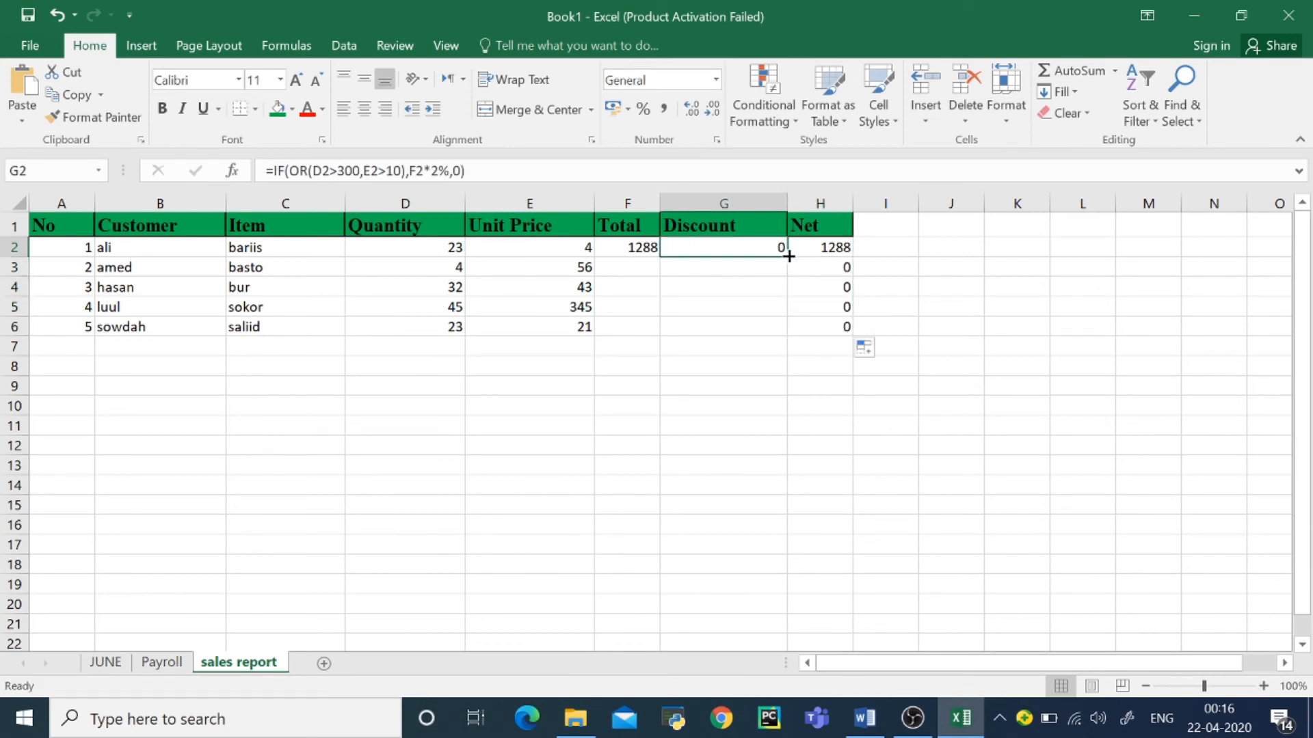
{"action": "left_click_drag", "start_coordinate": [789, 257], "coordinate": [782, 331]}
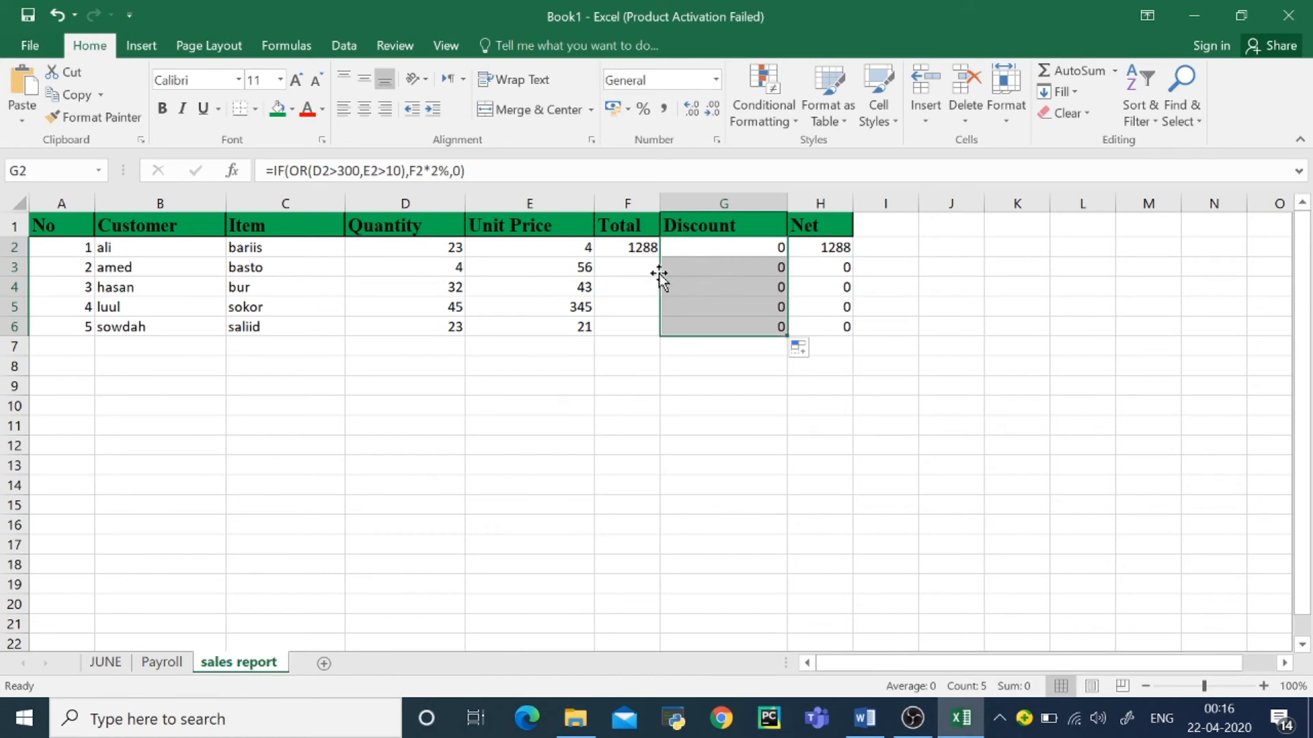
{"action": "left_click", "coordinate": [630, 252]}
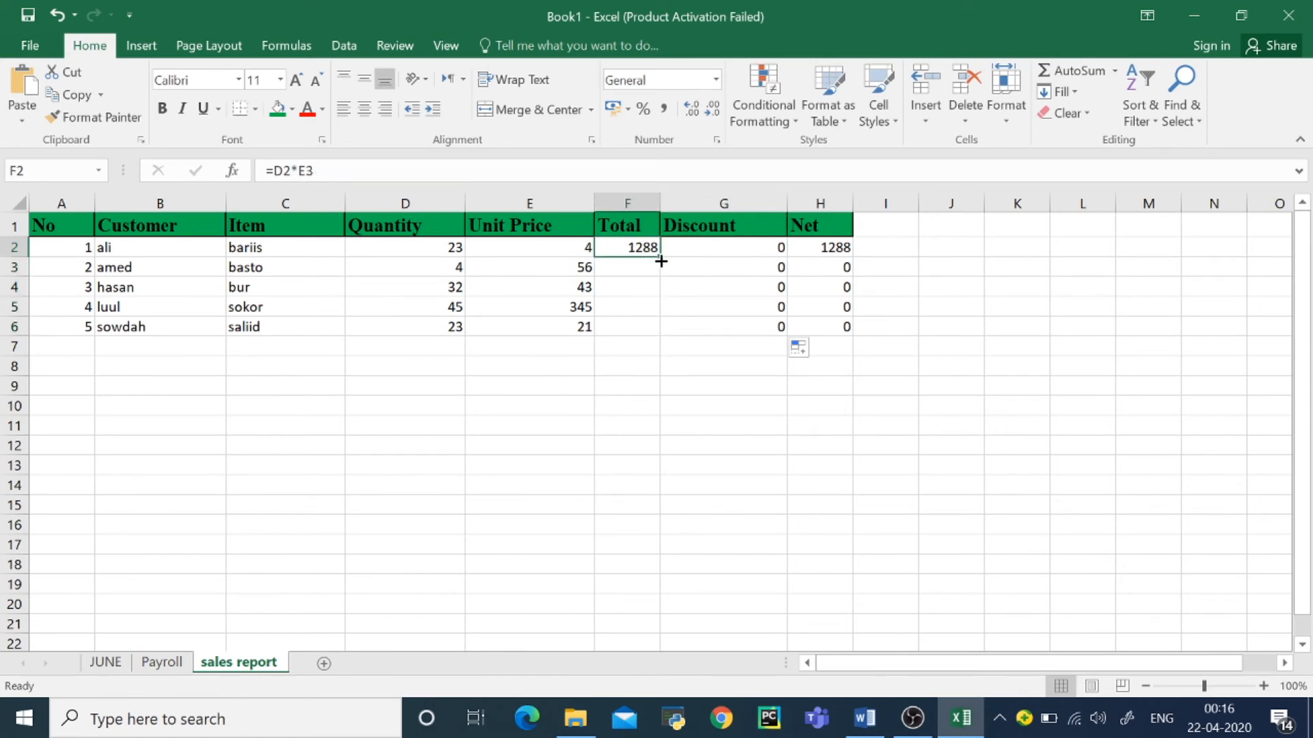
{"action": "left_click_drag", "start_coordinate": [661, 261], "coordinate": [663, 336]}
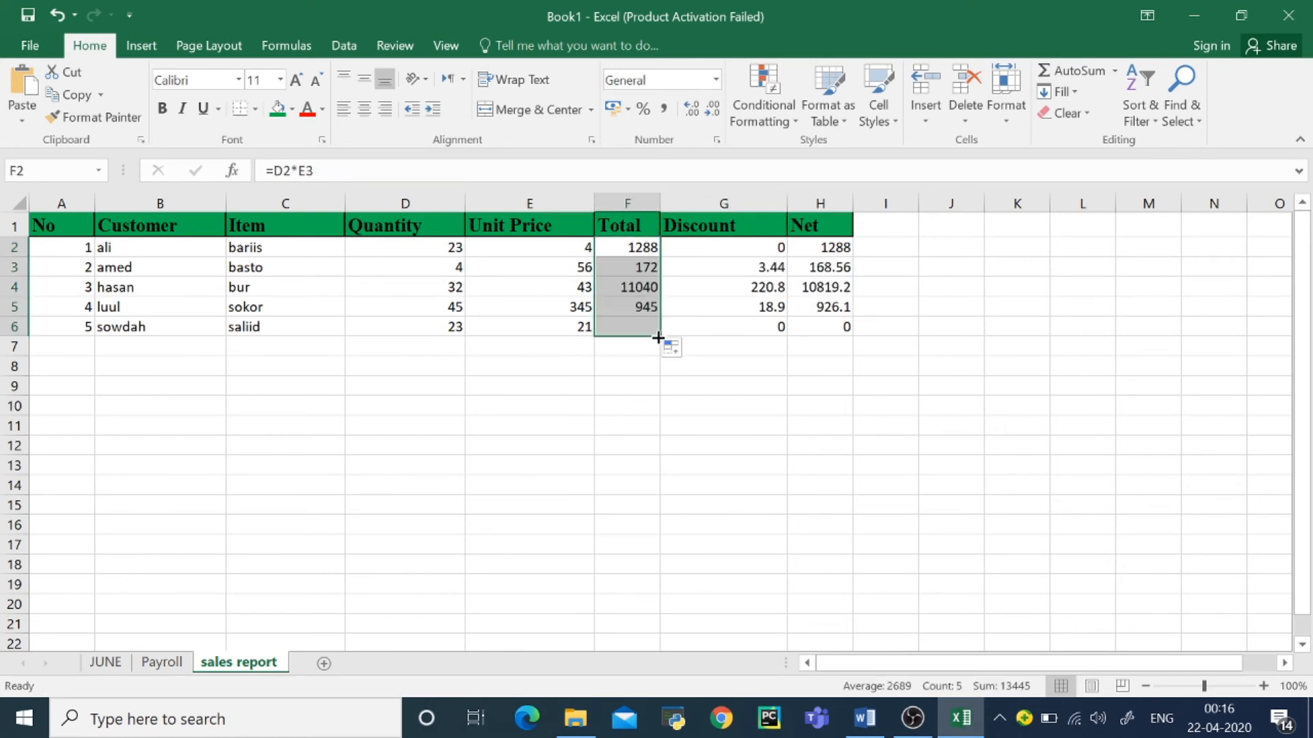
{"action": "left_click", "coordinate": [758, 388]}
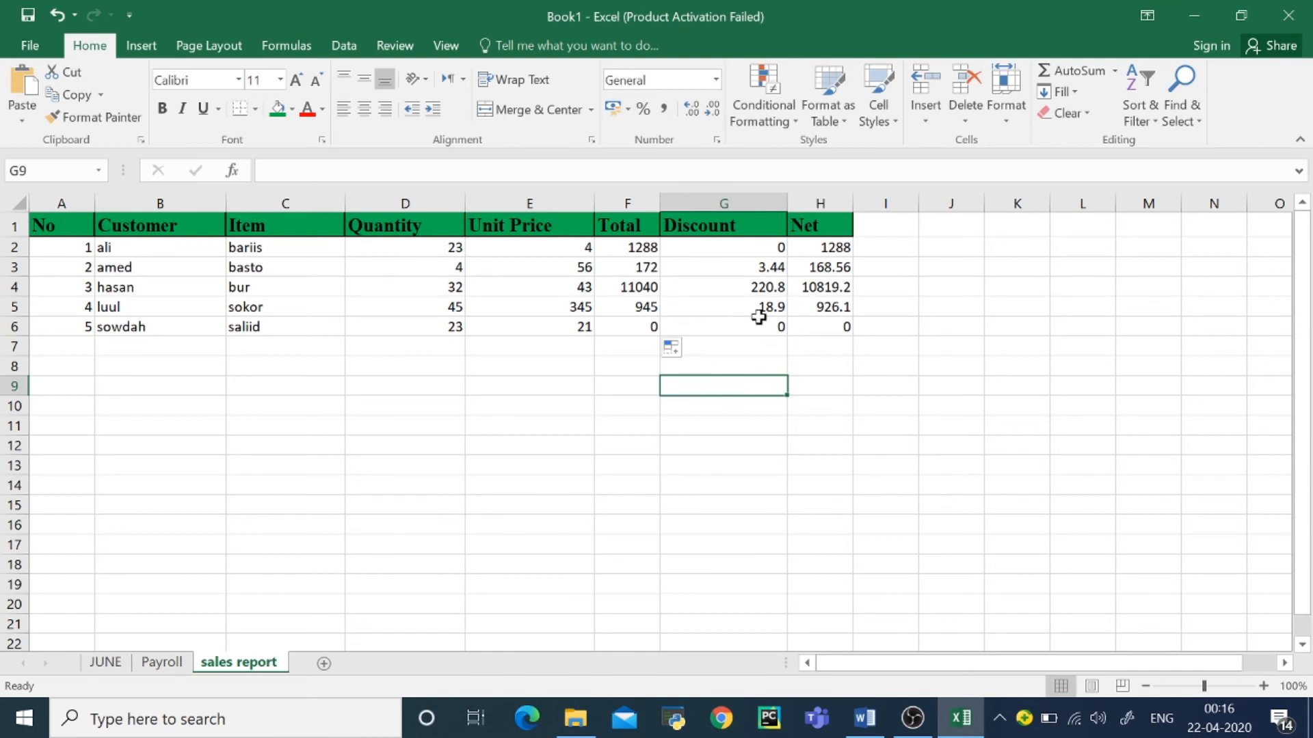
Step: Shade the data rows A2:H6 with a light gold fill colour
{"action": "left_click_drag", "start_coordinate": [65, 242], "coordinate": [848, 326]}
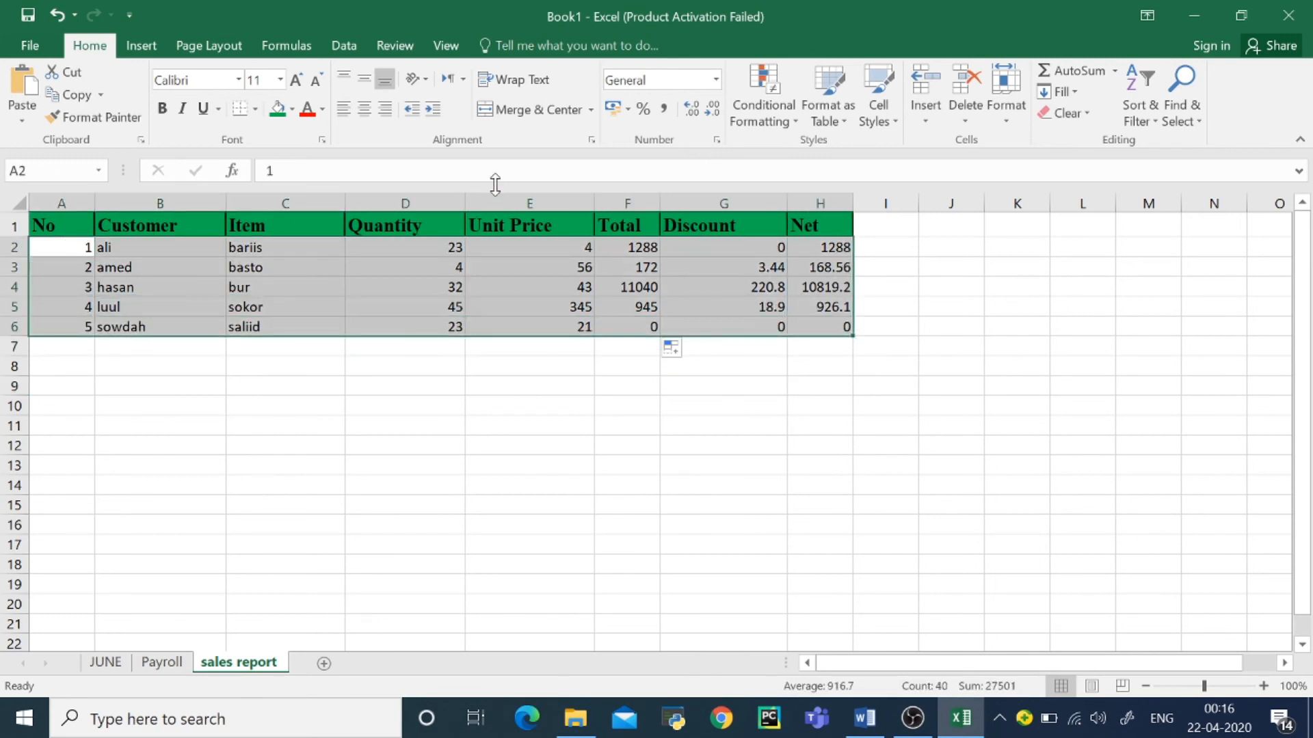
{"action": "left_click", "coordinate": [294, 111]}
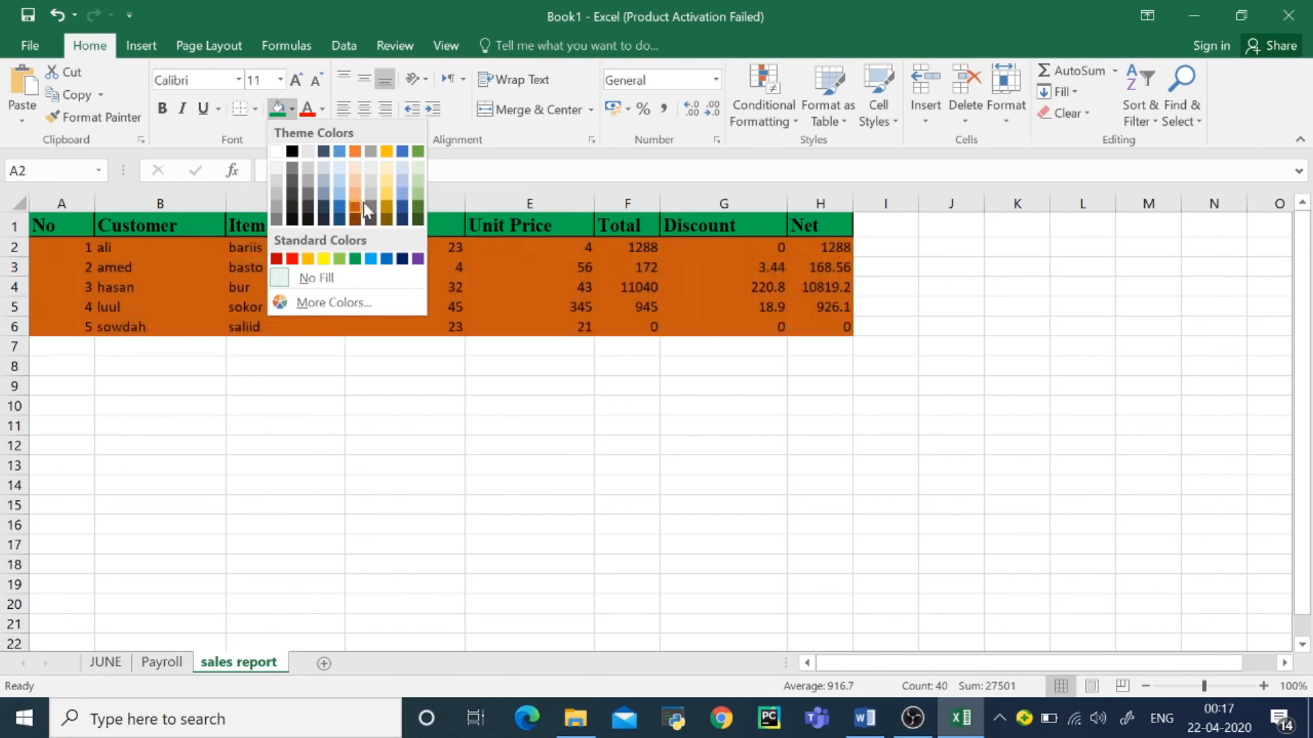
{"action": "left_click", "coordinate": [388, 191]}
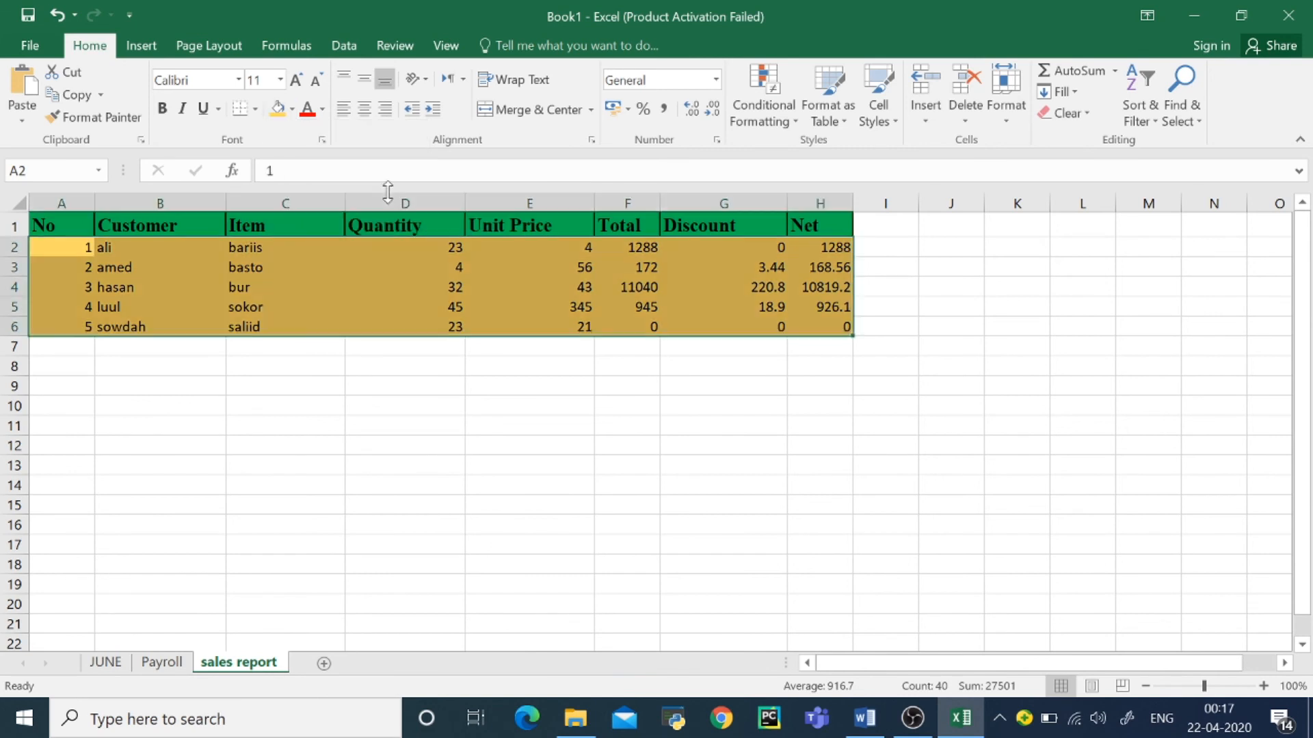
{"action": "left_click", "coordinate": [538, 428]}
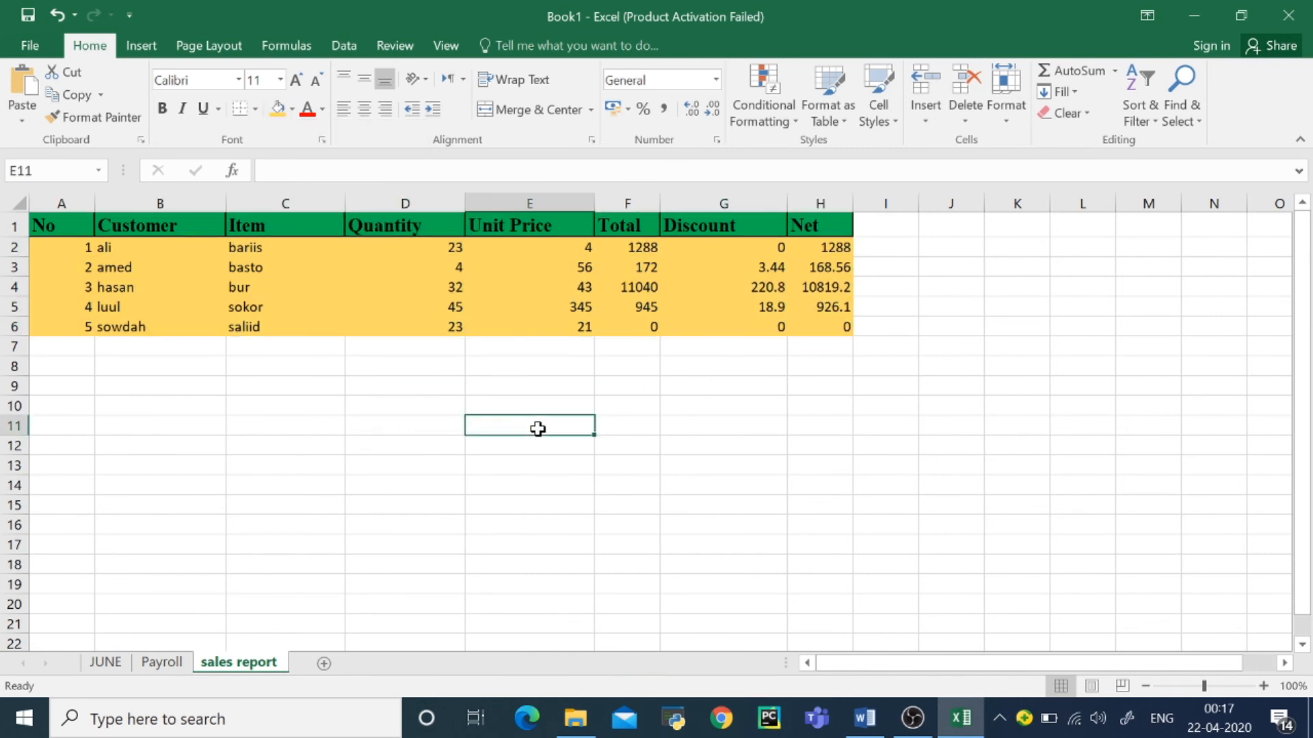